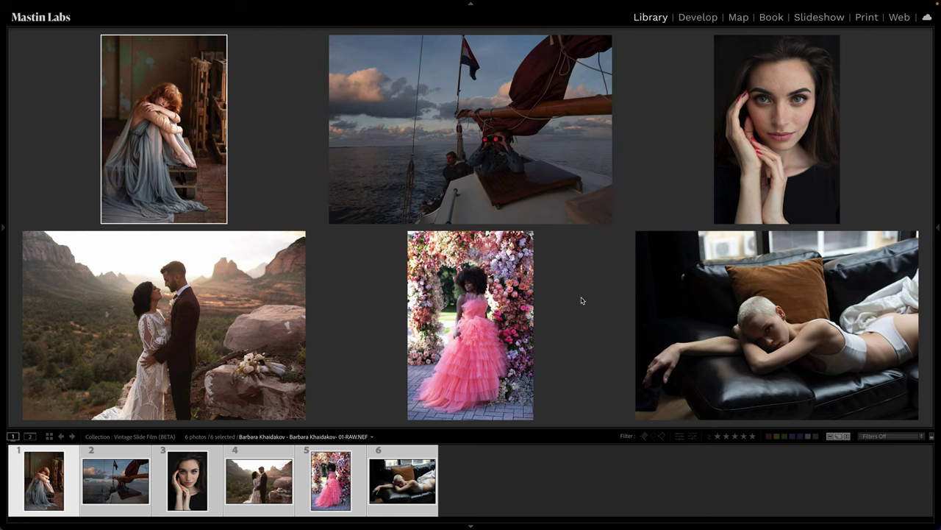
Open the first photo in the Develop module as the only selected photo, and expand both Vintage Slide Film preset groups
key(d)
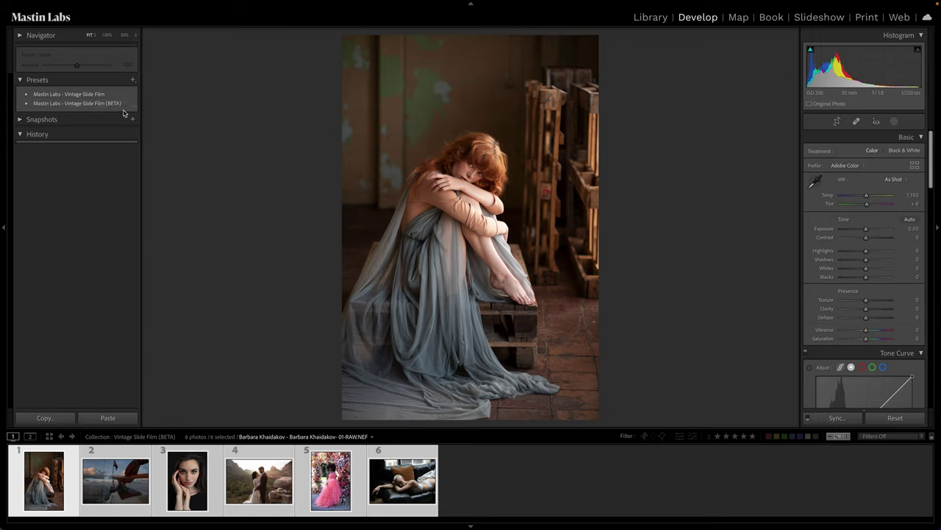
key(ctrl+d)
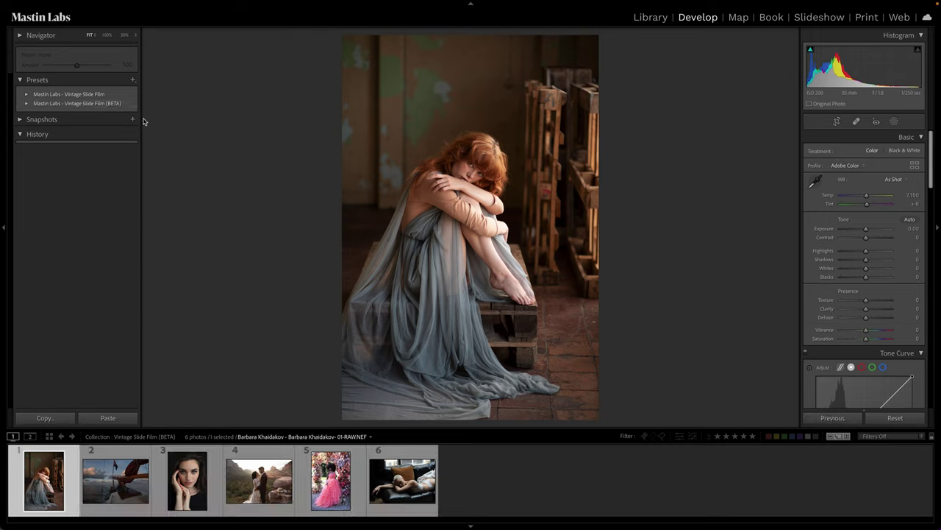
click(26, 94)
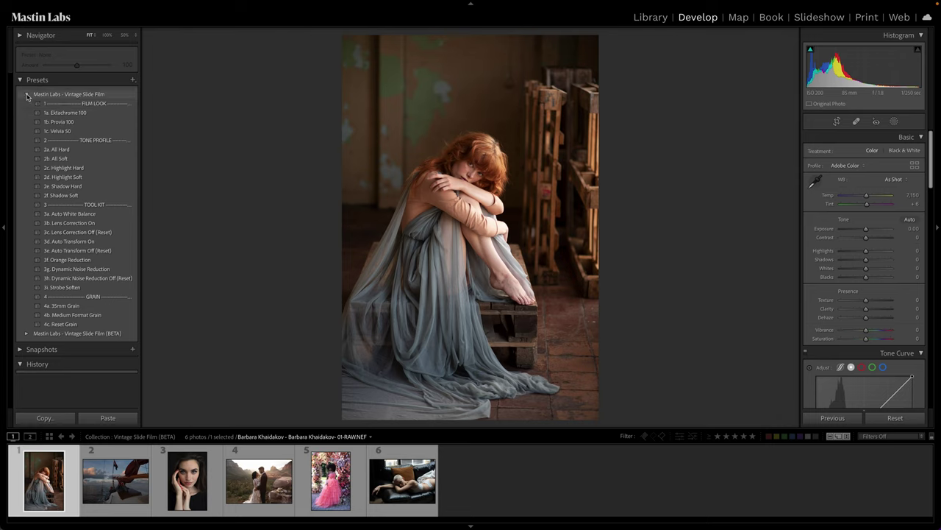
click(27, 334)
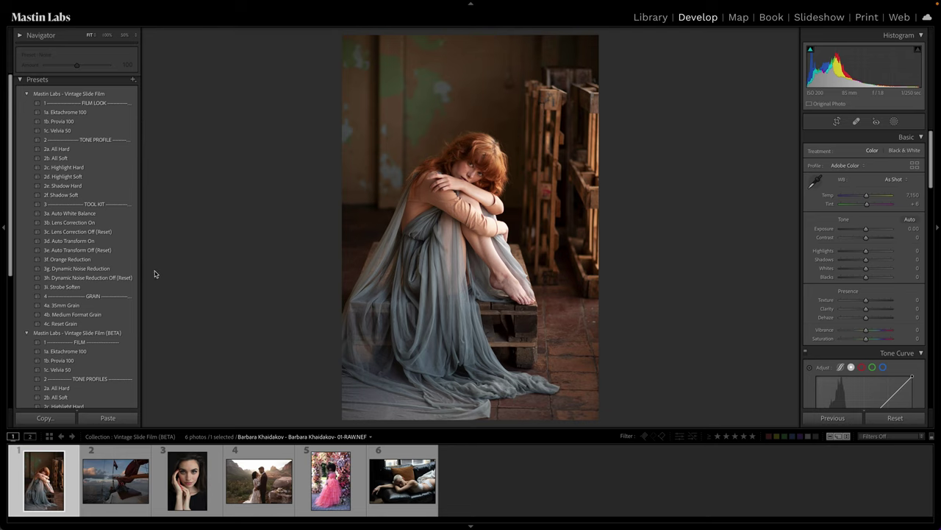
Review the presets in both groups, and collapse the Mastin Labs - Vintage Slide Film group, keeping the BETA group expanded
scroll(92, 279, down, 3)
scroll(92, 279, down, 5)
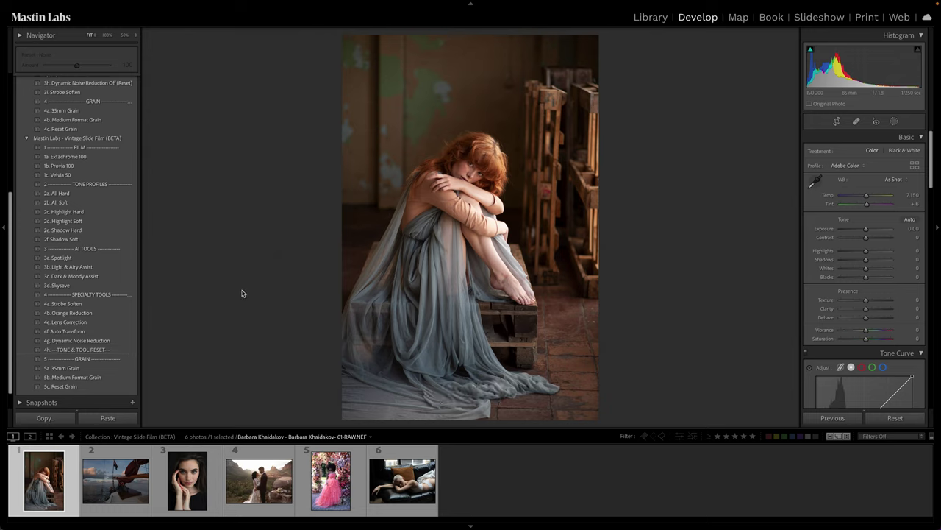
click(901, 418)
scroll(130, 140, up, 1)
scroll(128, 141, up, 5)
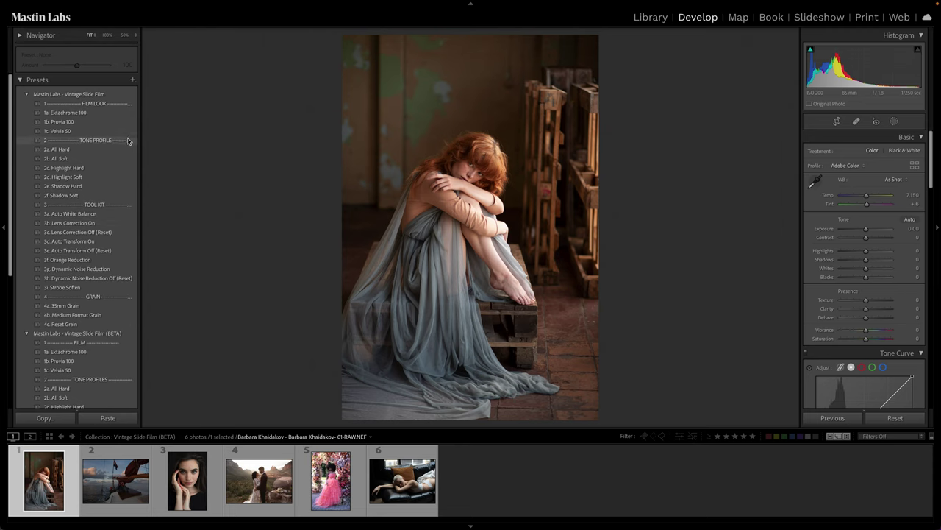
click(26, 94)
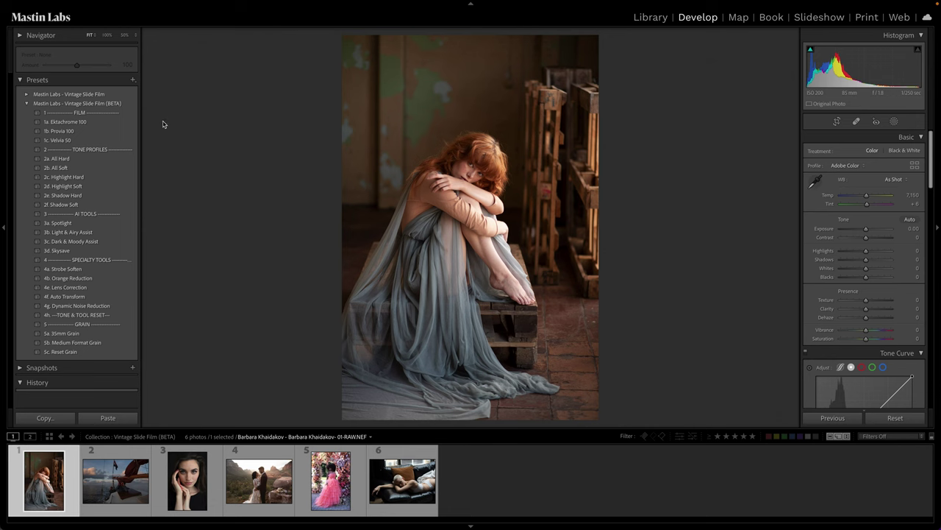
Apply the BETA film preset 1a. Ektachrome 100, try its amount at 65, and restore the amount to 100
click(127, 122)
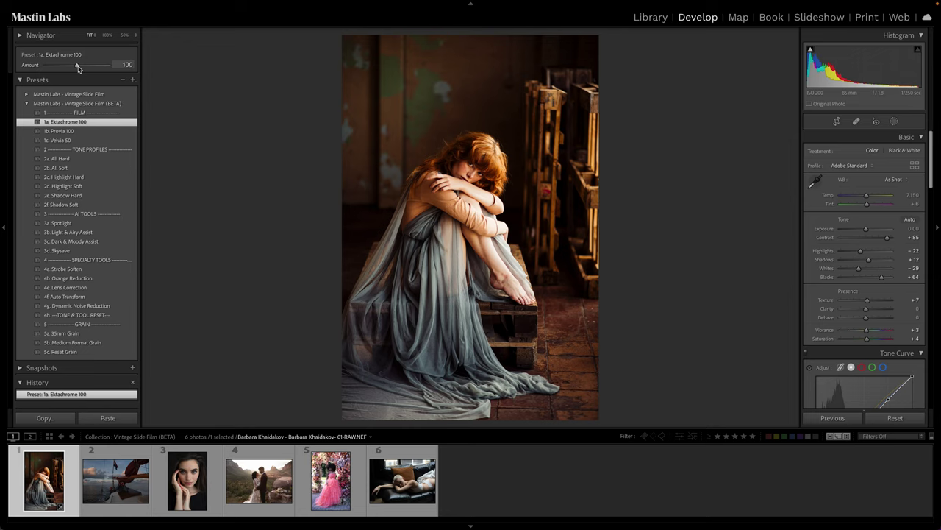
mouse_move(78, 68)
mouse_down()
mouse_move(58, 67)
mouse_move(67, 71)
mouse_up()
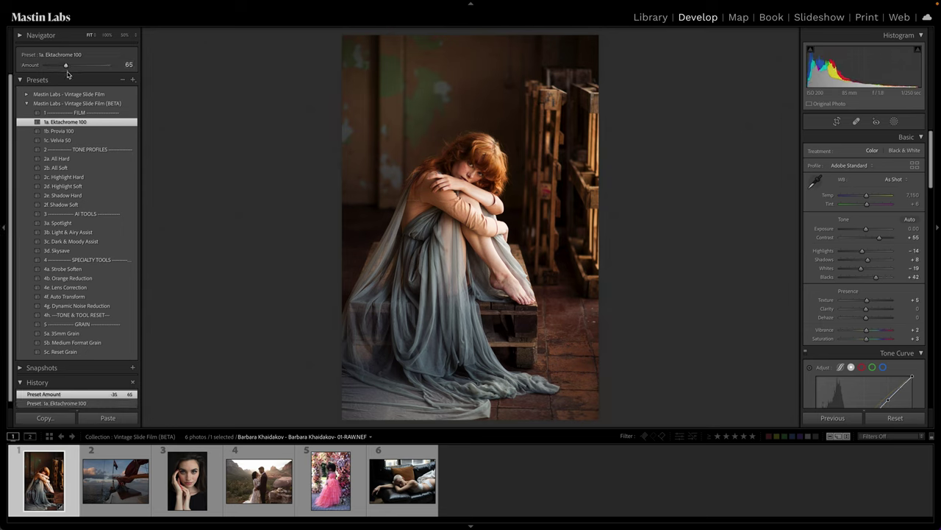
double_click(66, 66)
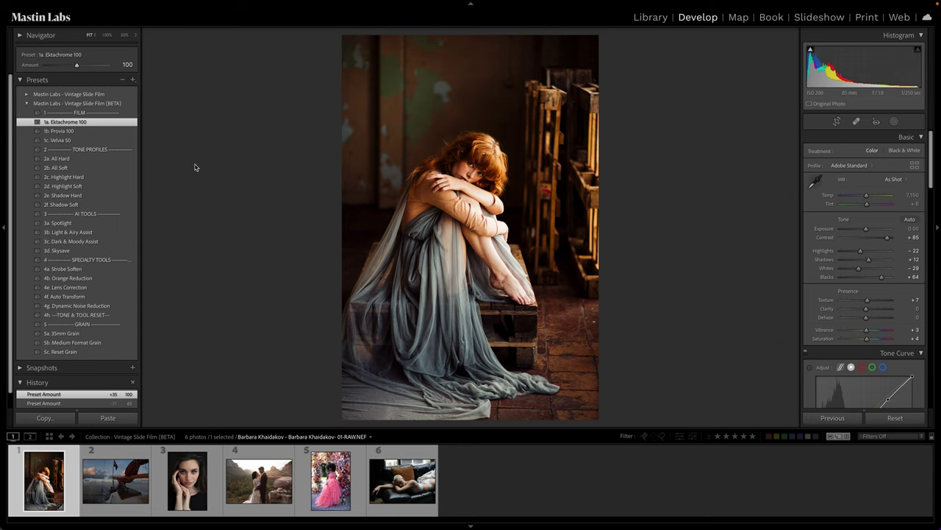
Apply the 2b. All Soft tone profile and try its preset amount at 0, 100 and 200
click(136, 171)
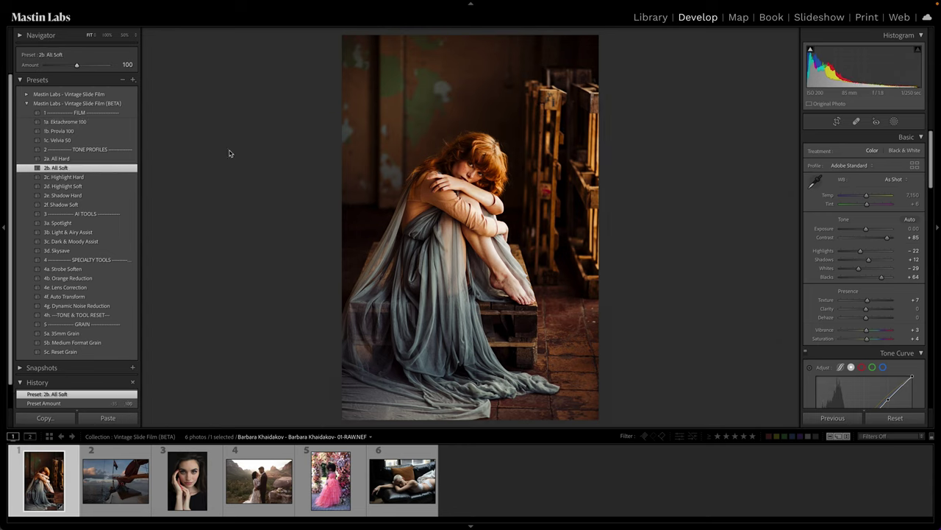
drag(77, 65, 23, 73)
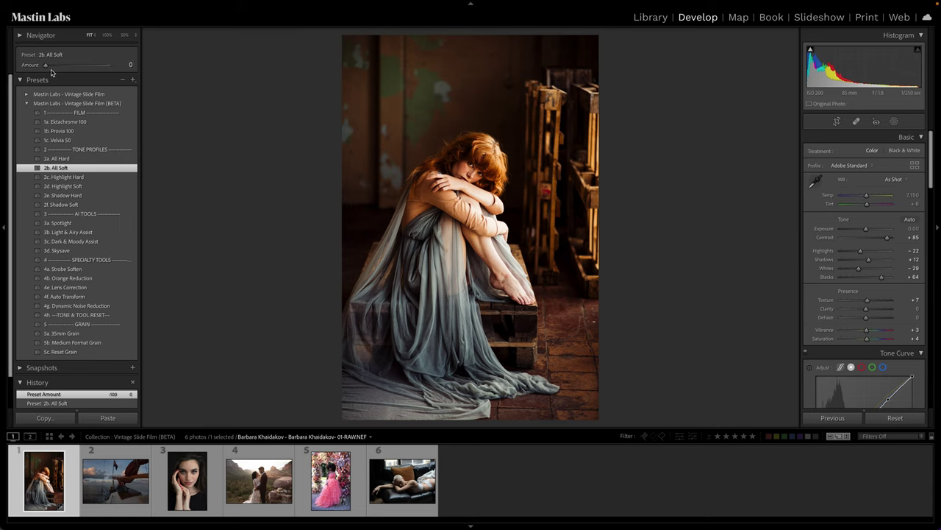
drag(52, 72, 78, 66)
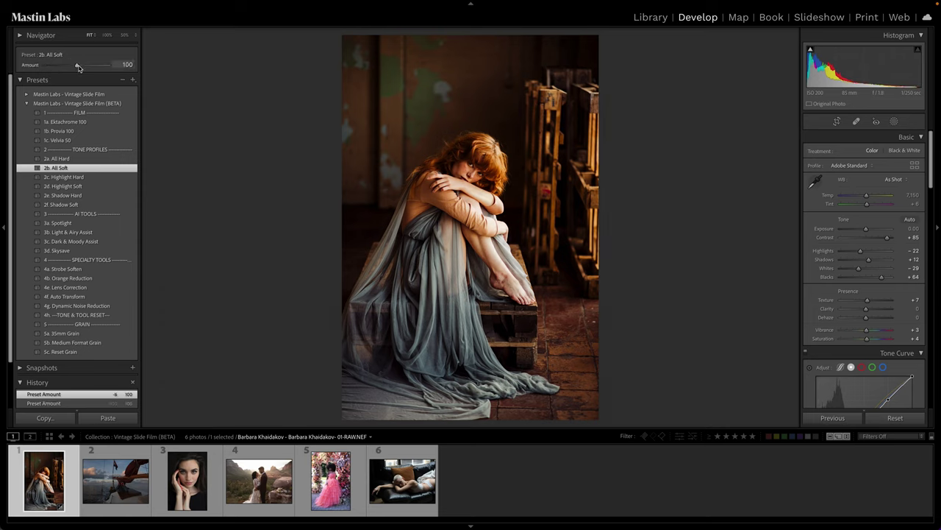
drag(78, 66, 177, 70)
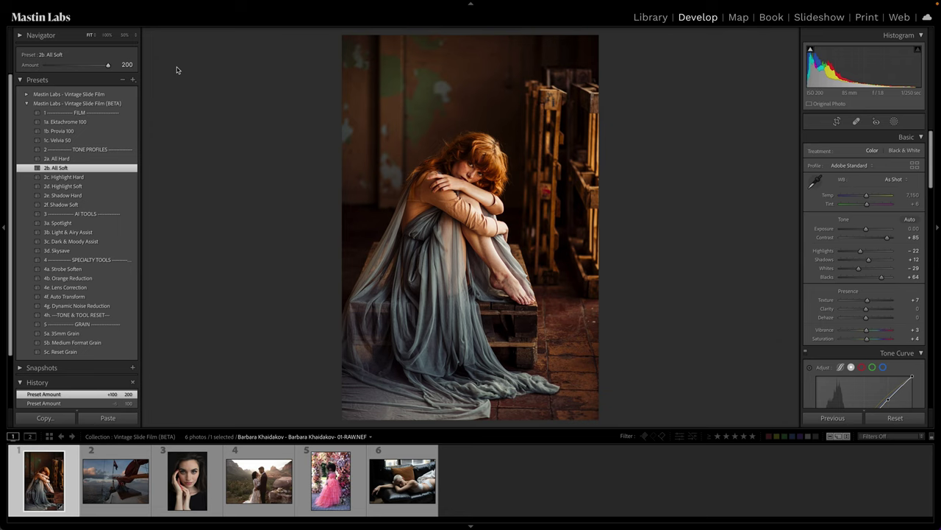
Try the 2a. All Hard tone profile at amount 149, and compare it with 2b. All Soft and 2c. Highlight Hard
click(103, 158)
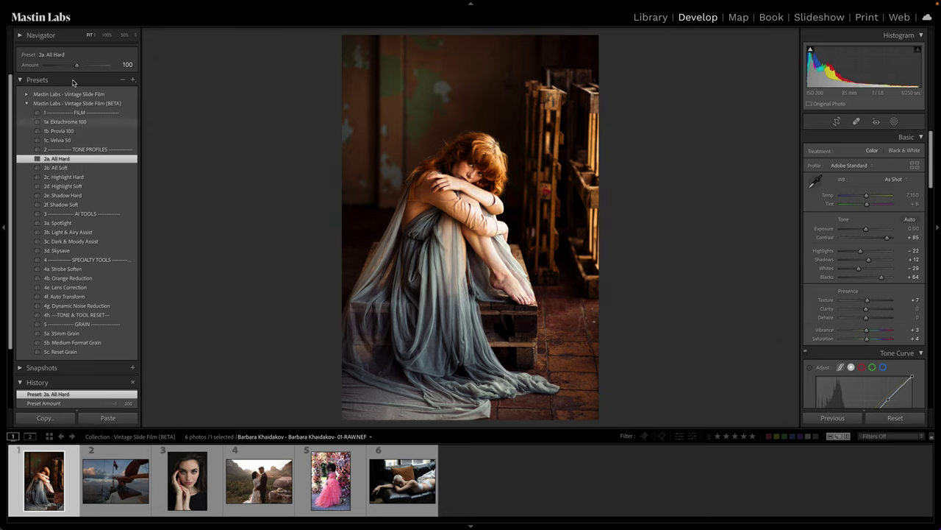
mouse_move(77, 66)
mouse_down()
mouse_move(22, 65)
mouse_move(189, 71)
mouse_move(22, 65)
mouse_move(155, 69)
mouse_move(51, 67)
mouse_move(91, 67)
mouse_up()
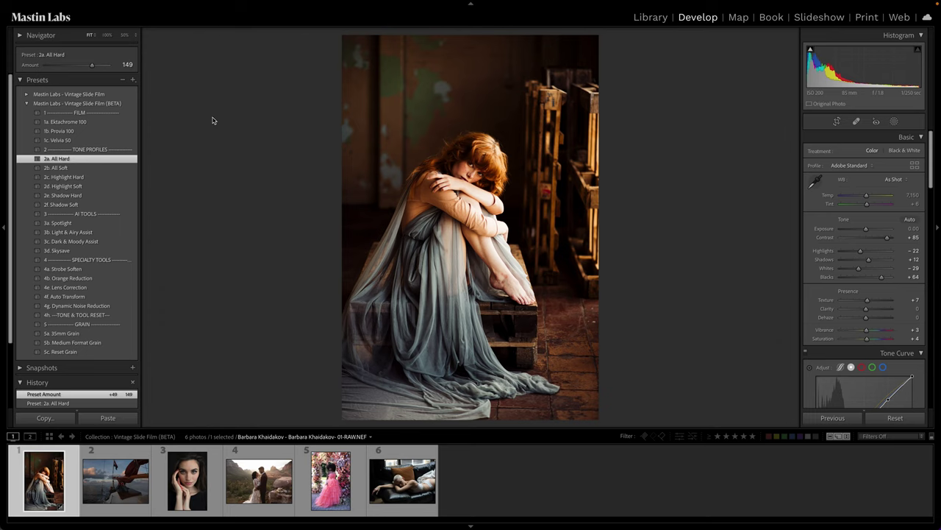
click(106, 168)
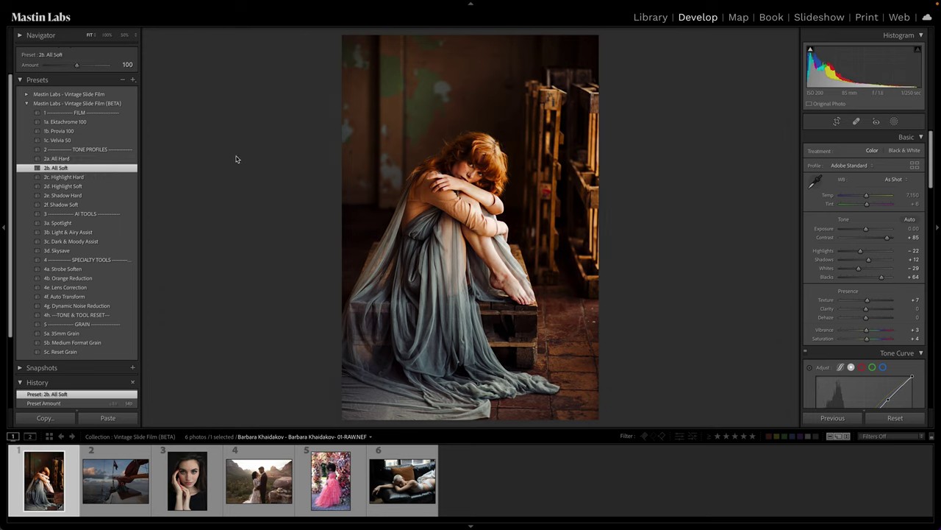
click(131, 177)
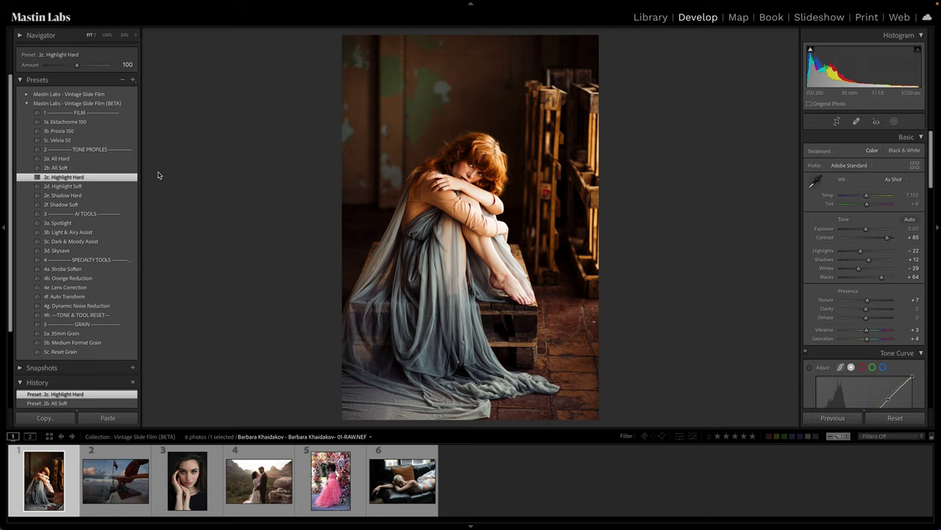
Reapply the 1a. Ektachrome 100 preset, and add the 2a. All Hard tone profile with the photo's masks shown
click(128, 123)
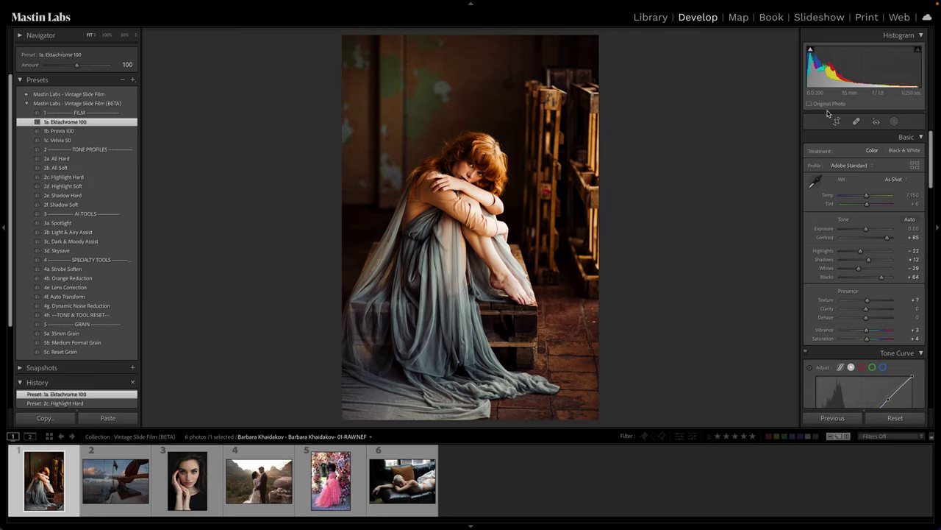
click(893, 121)
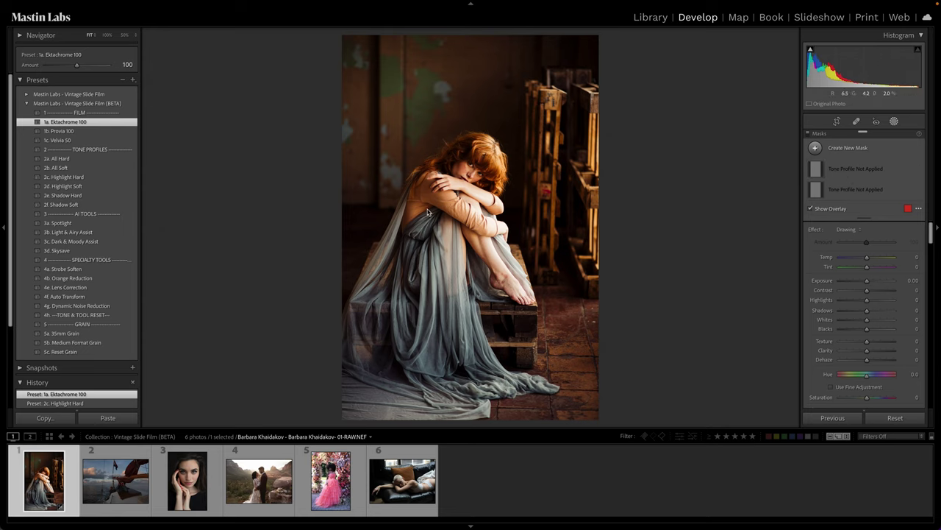
click(125, 161)
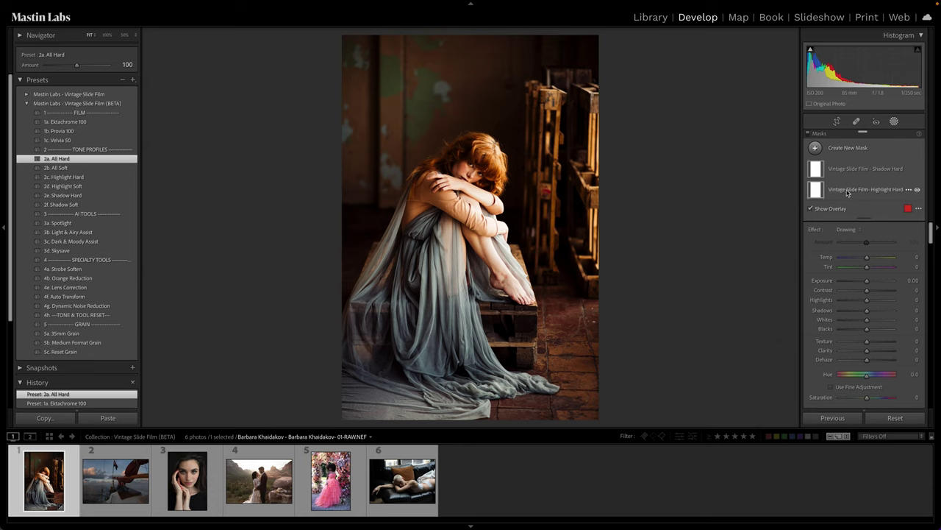
Hide and show the Highlight Hard and Shadow Hard masks one at a time to compare their effect on the photo
click(917, 192)
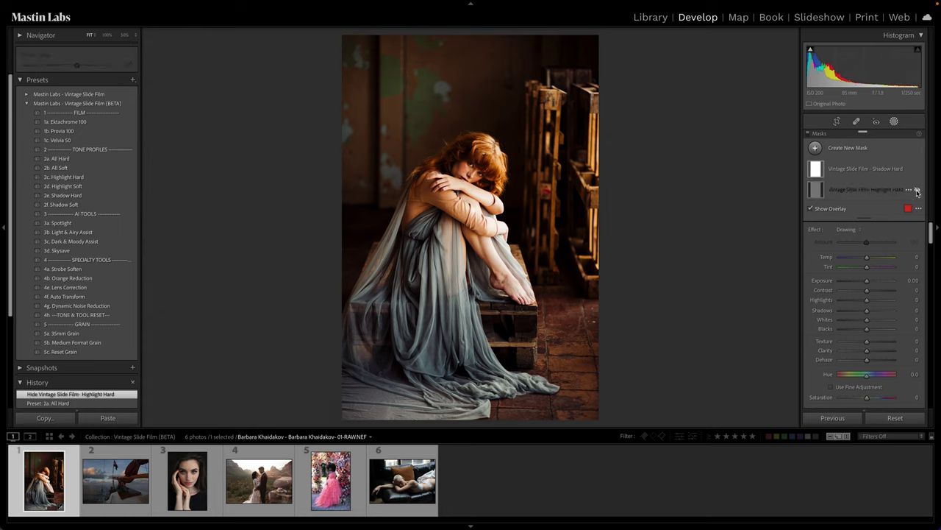
click(917, 192)
click(917, 169)
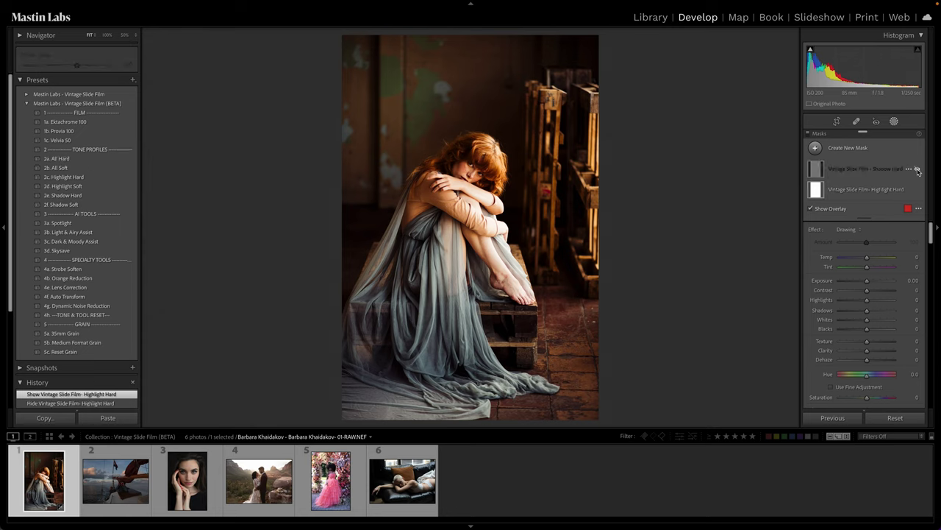
click(917, 169)
click(917, 169)
click(917, 170)
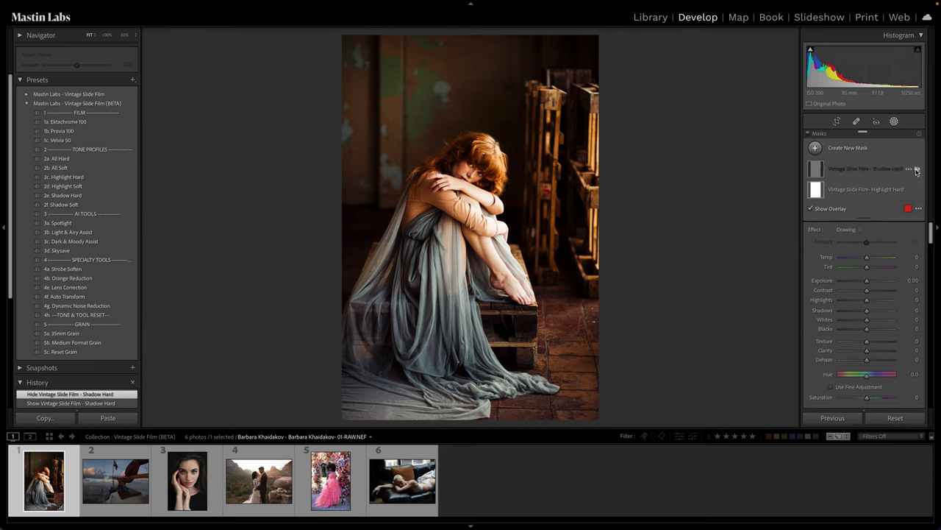
click(917, 170)
click(917, 191)
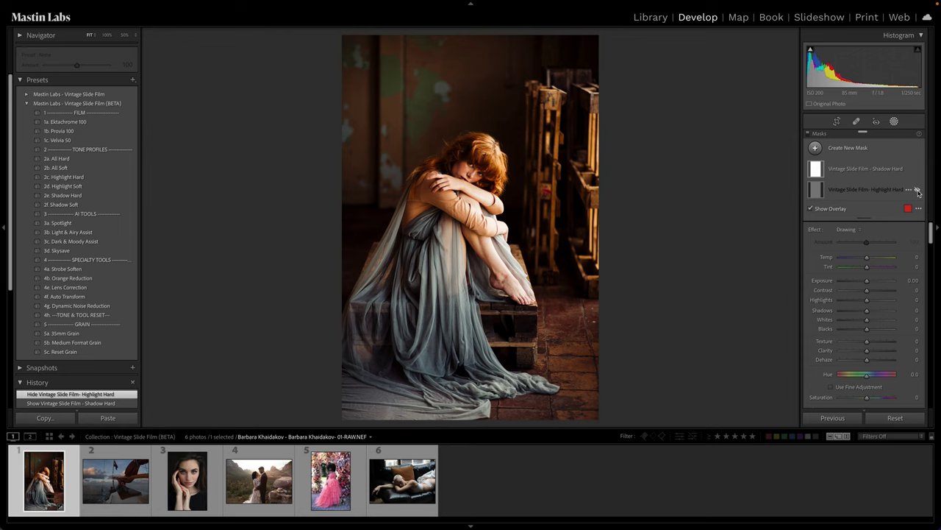
click(917, 190)
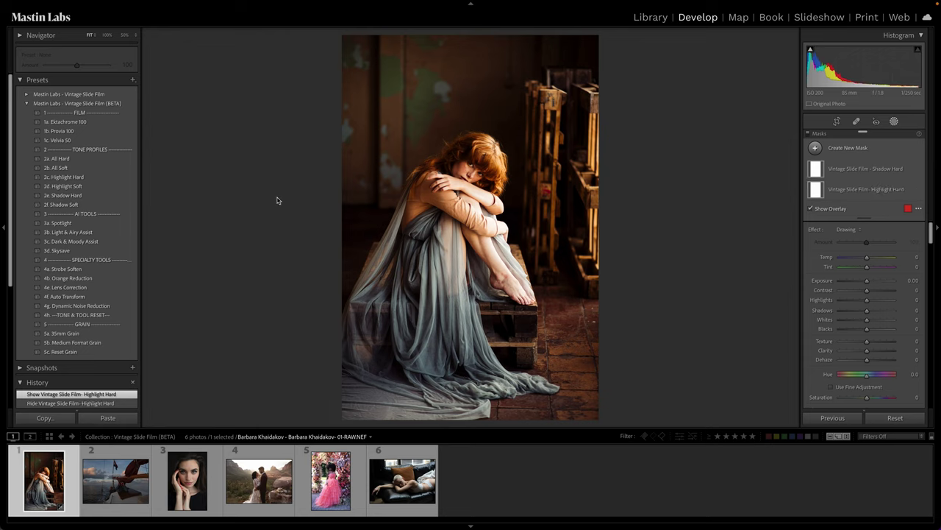
Try the 2d. Highlight Soft tone profile, and go back to 1a. Ektachrome 100 with 2a. All Hard
click(85, 188)
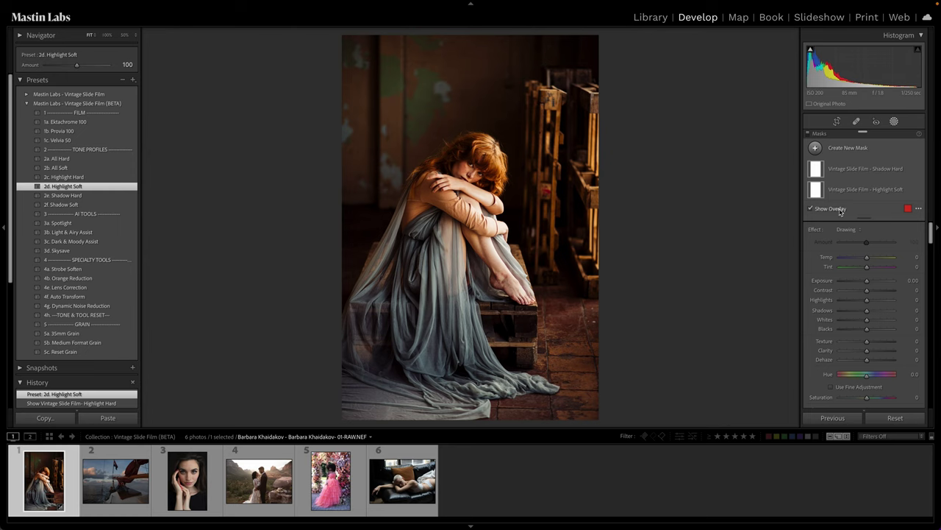
mouse_move(835, 187)
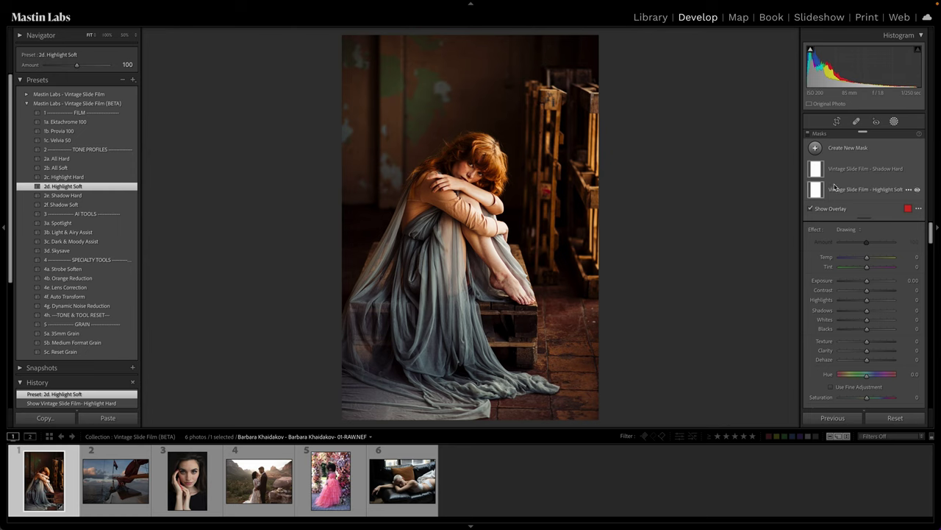
click(76, 122)
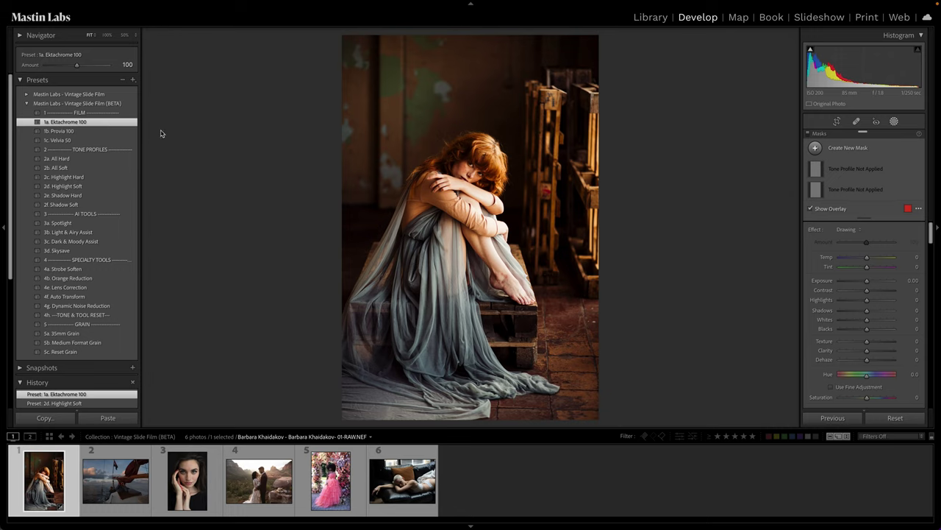
click(59, 158)
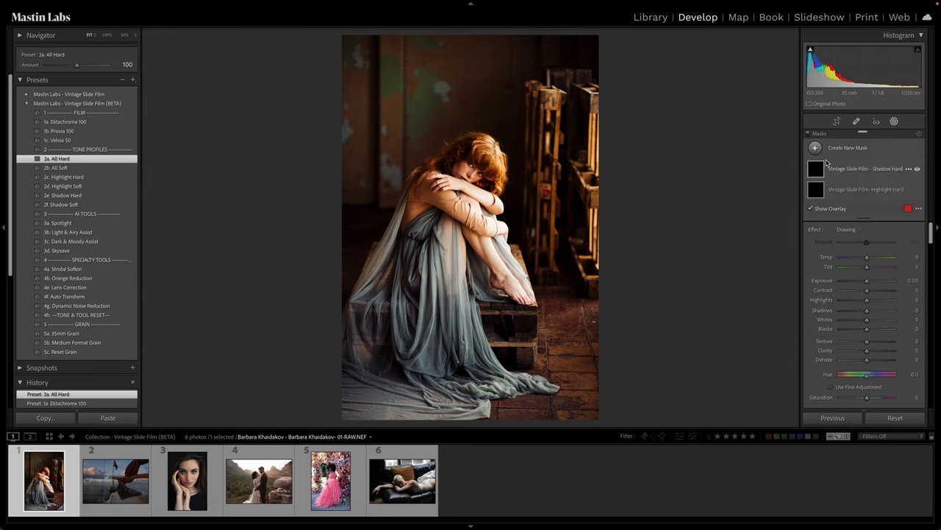
Try subtracting the subject from the Vintage Slide Film - Shadow Hard mask, and undo the subtraction
click(831, 169)
double_click(852, 172)
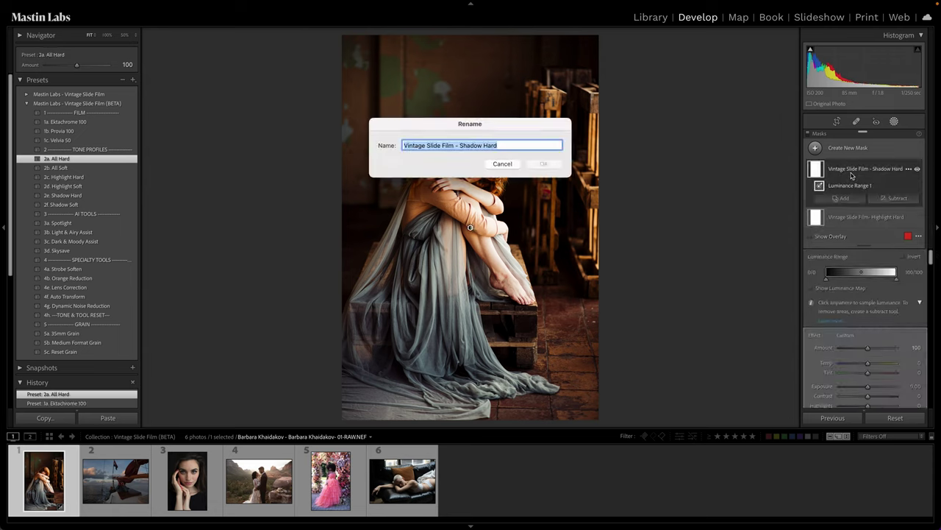
click(507, 164)
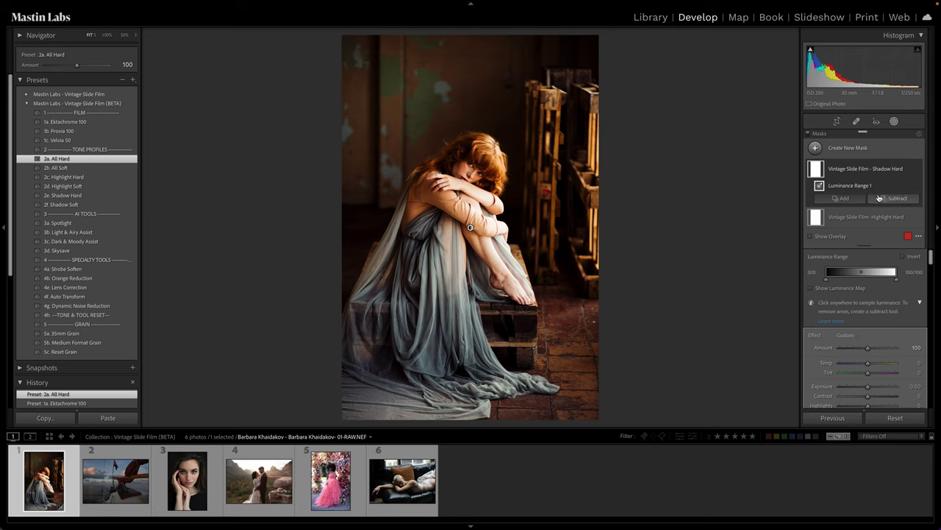
click(881, 198)
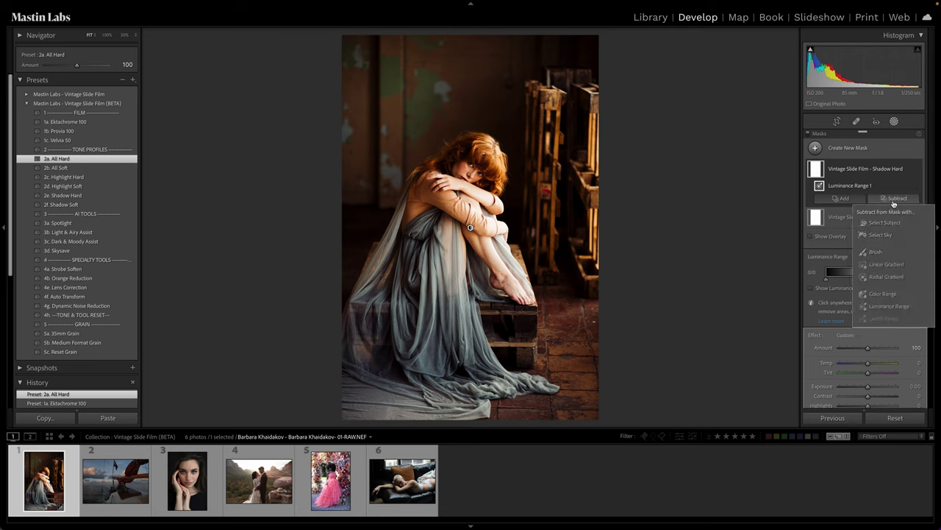
click(894, 222)
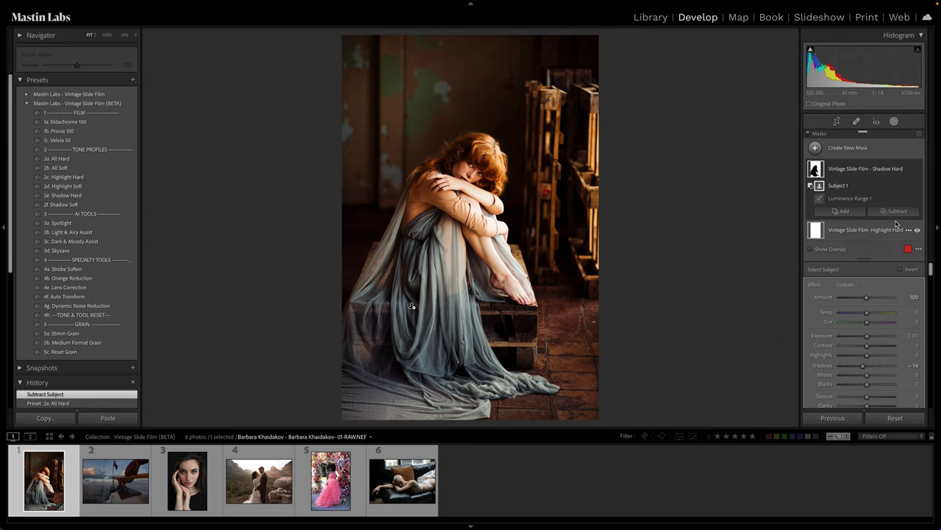
key(ctrl+z)
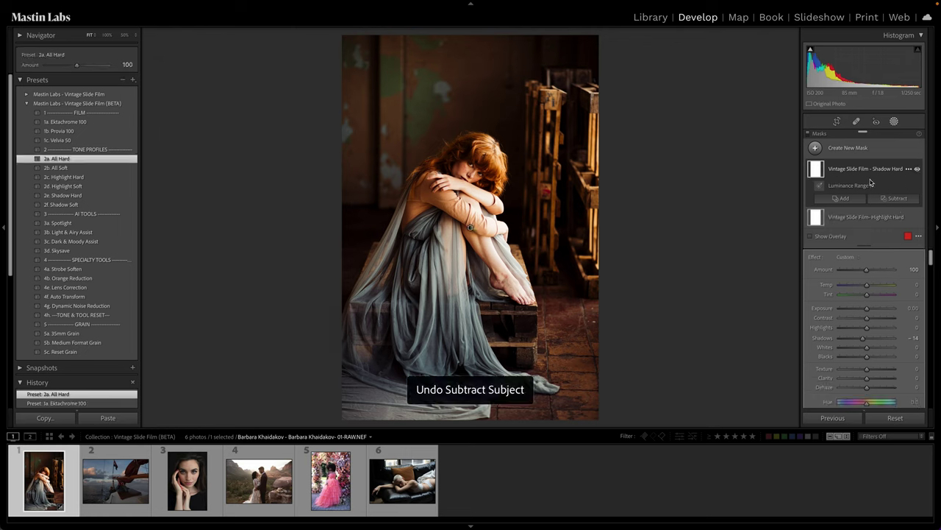
Undo the 2a. All Hard tone profile, and try the 2b. All Soft and 2d. Highlight Soft profiles instead
key(ctrl+z)
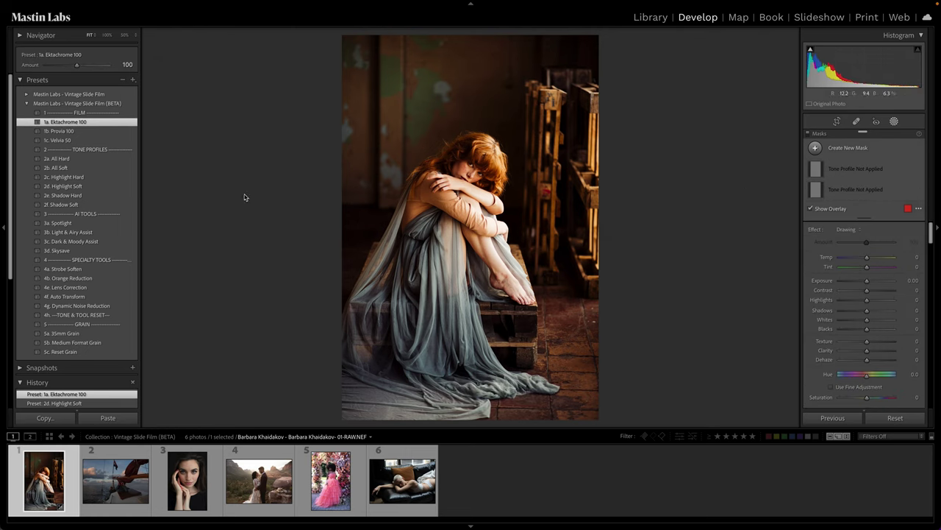
click(107, 168)
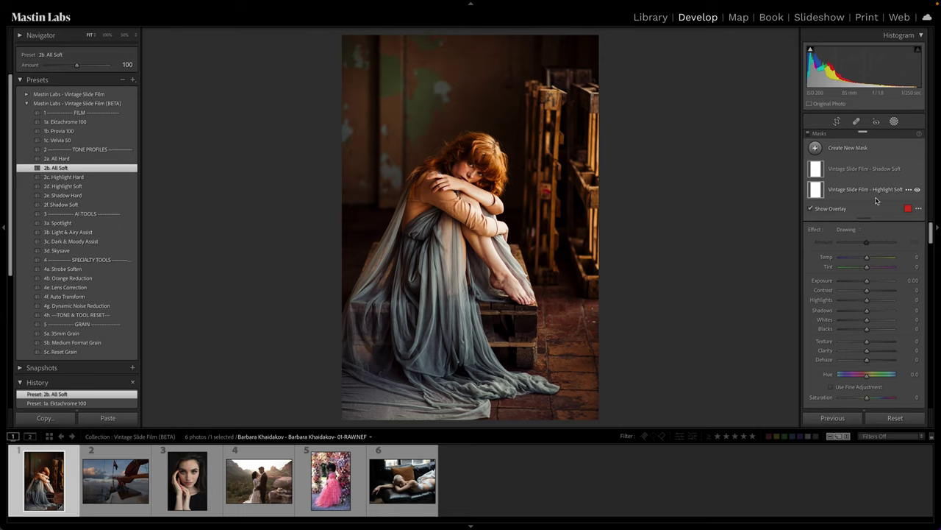
click(115, 186)
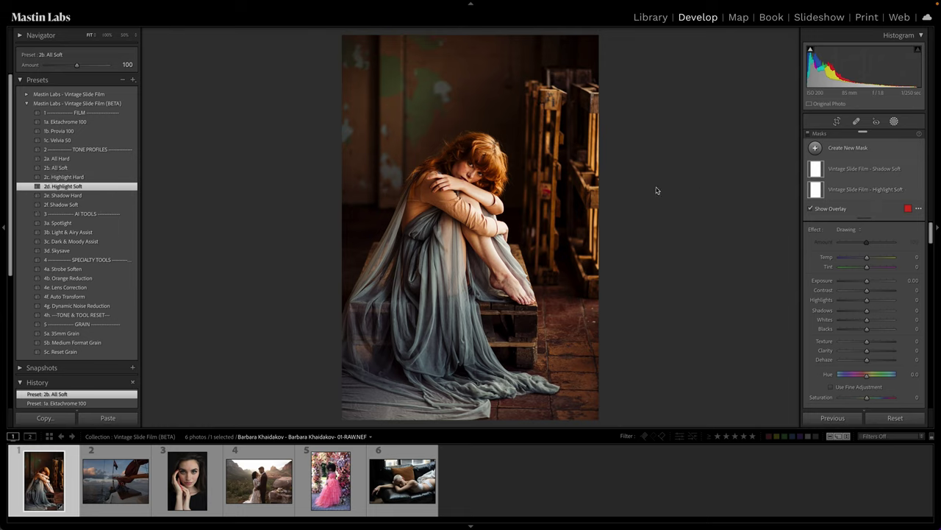
Subtract the subject from the Vintage Slide Film - Highlight Soft mask, and invert that subject selection
click(890, 191)
click(892, 219)
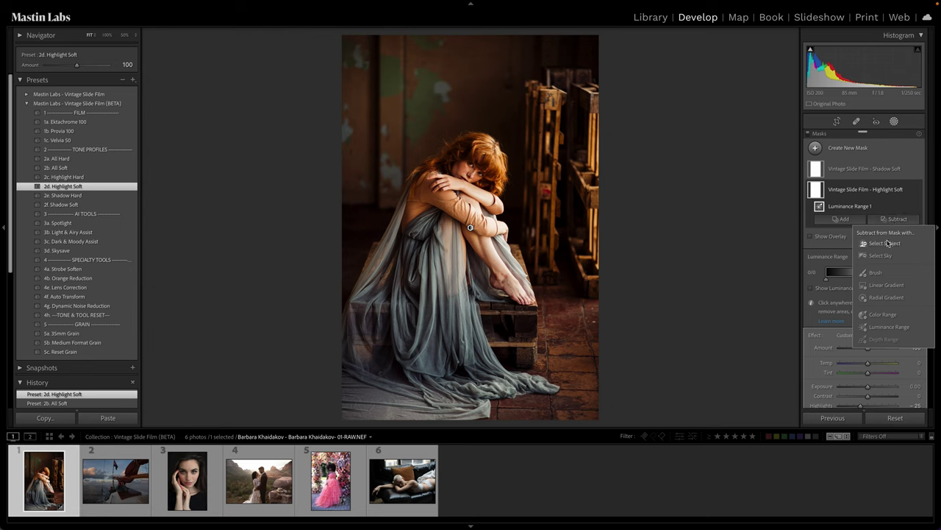
click(889, 244)
right_click(865, 211)
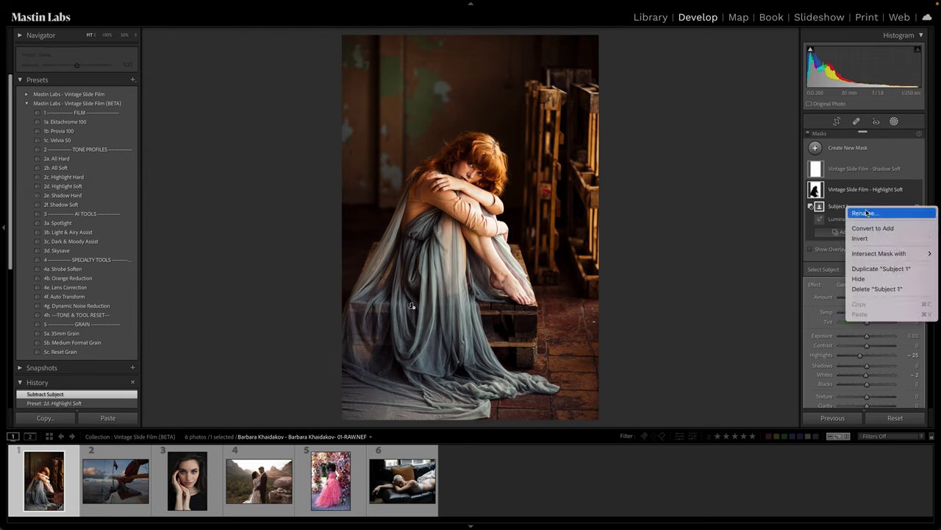
click(874, 238)
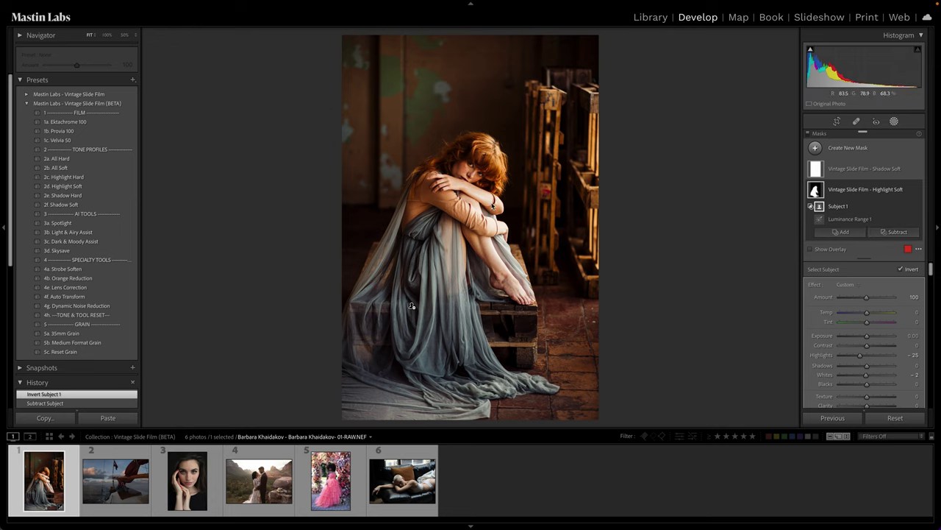
Hide and show the Highlight Soft mask repeatedly to compare its effect on the subject
click(918, 190)
click(917, 190)
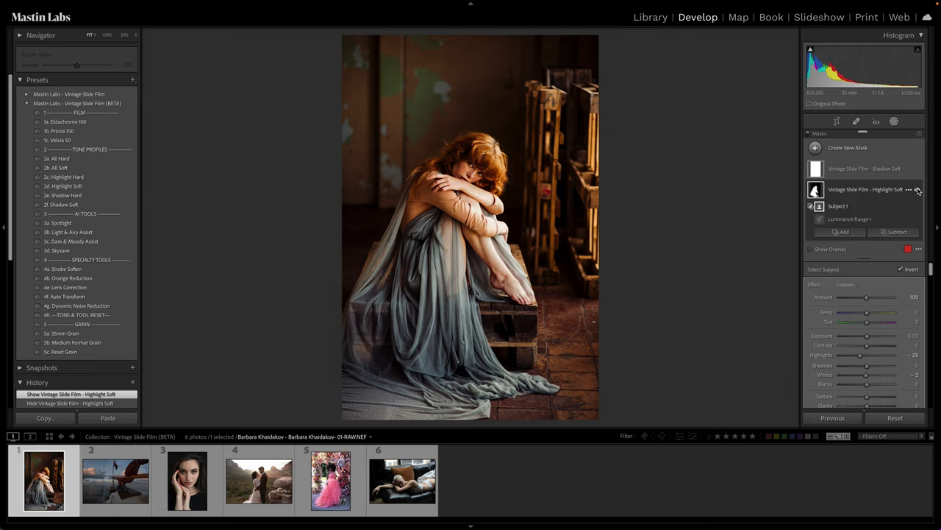
click(918, 190)
click(918, 191)
click(918, 190)
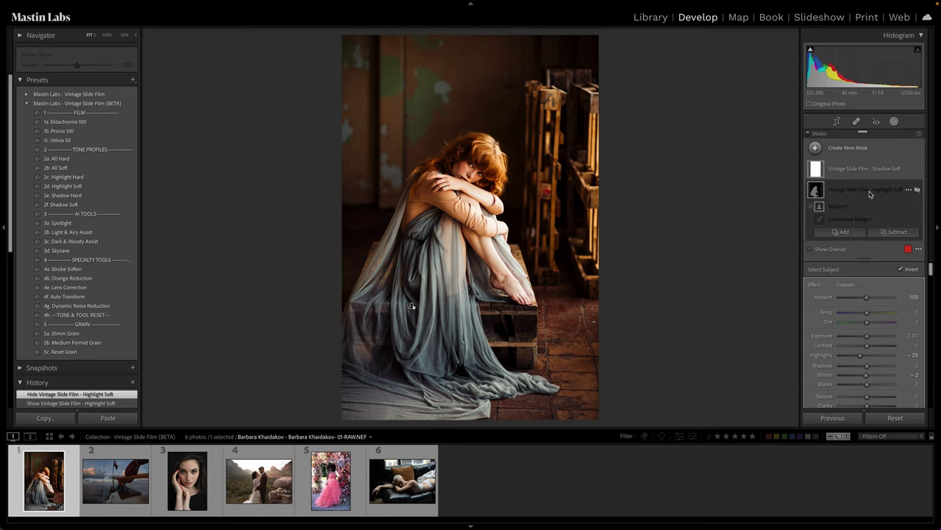
click(917, 189)
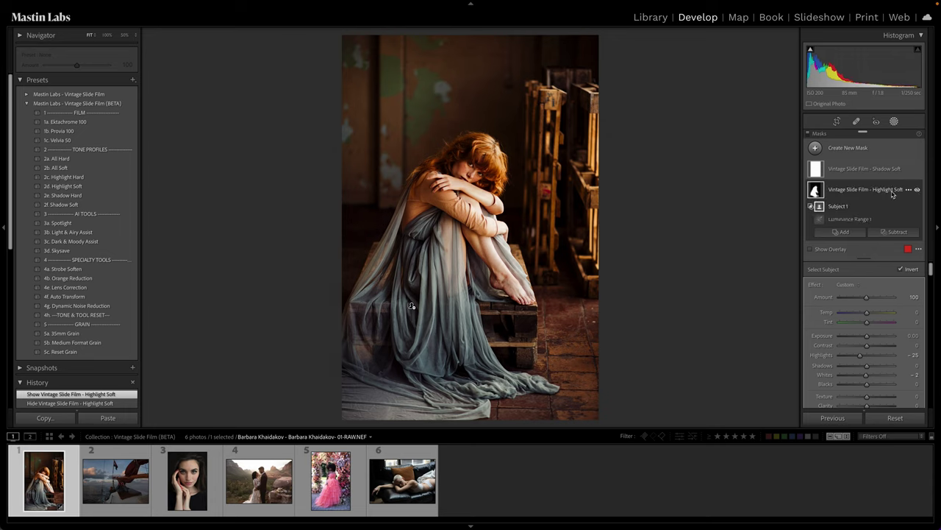
Go back to 1a. Ektachrome 100 with the masking tool closed, and reset all of the photo's develop settings
click(111, 121)
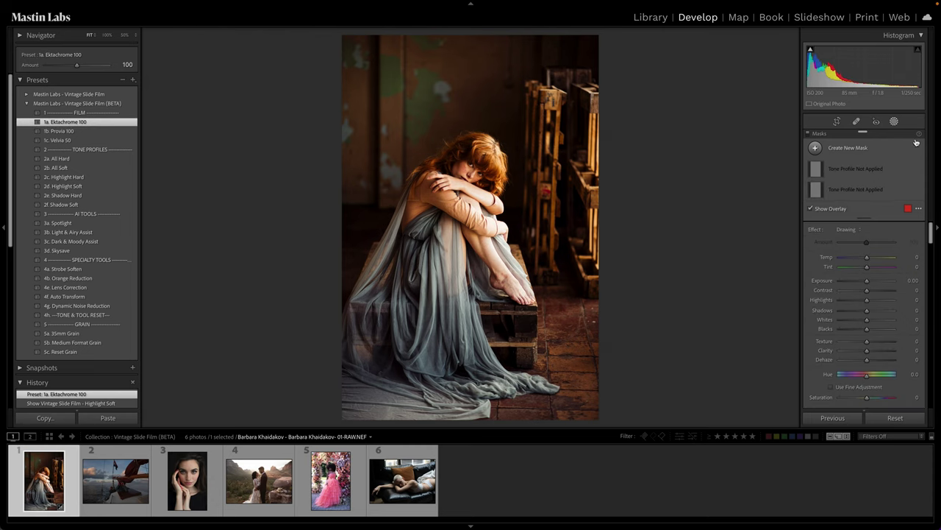
click(894, 122)
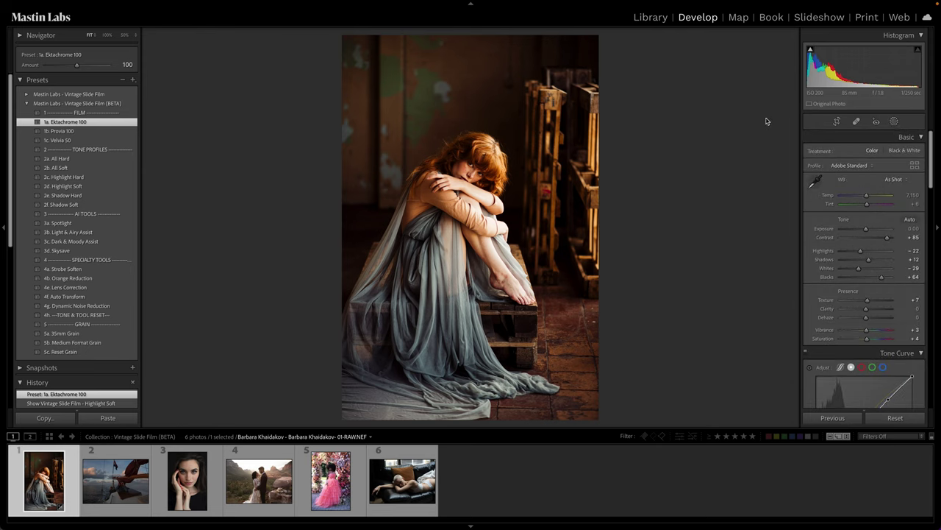
click(893, 418)
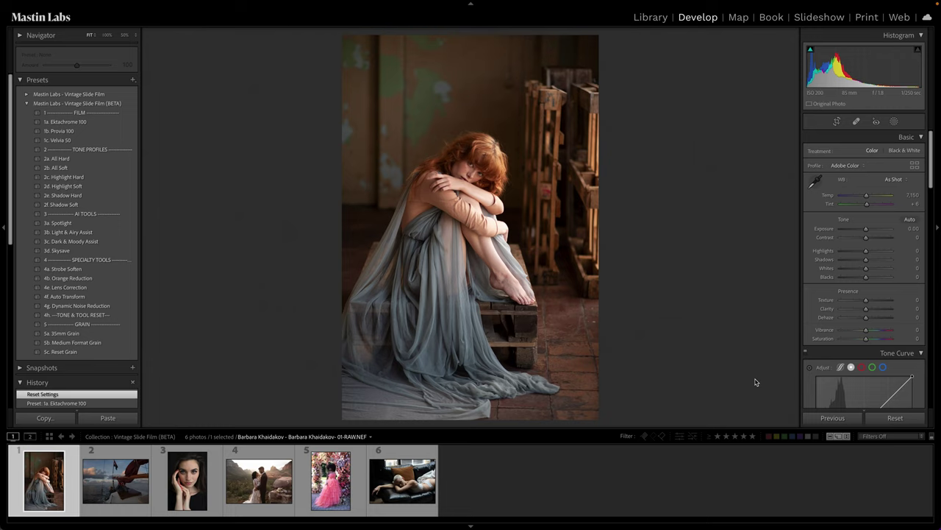
Apply the 1a. Ektachrome 100 preset to the portrait, and set Exposure to +0.15 and Temp to 6,494
click(110, 122)
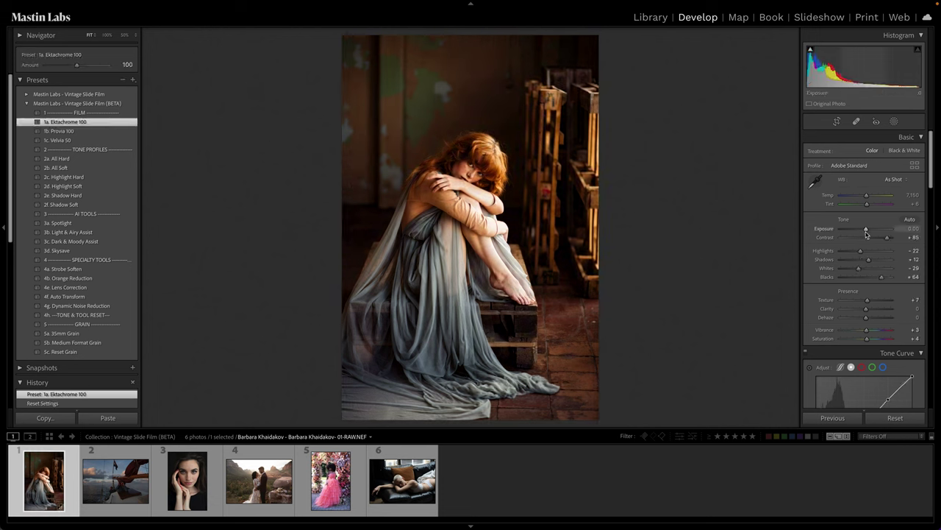
drag(867, 229, 867, 229)
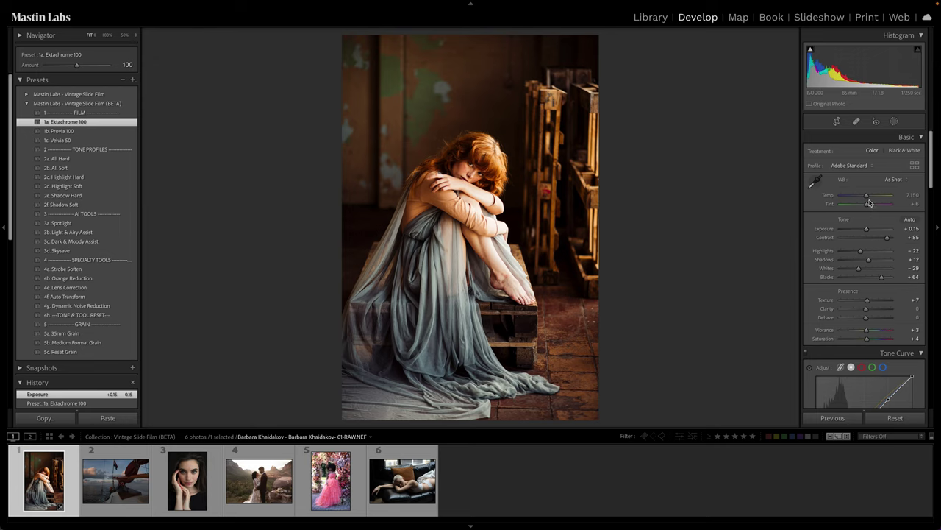
drag(867, 200, 863, 197)
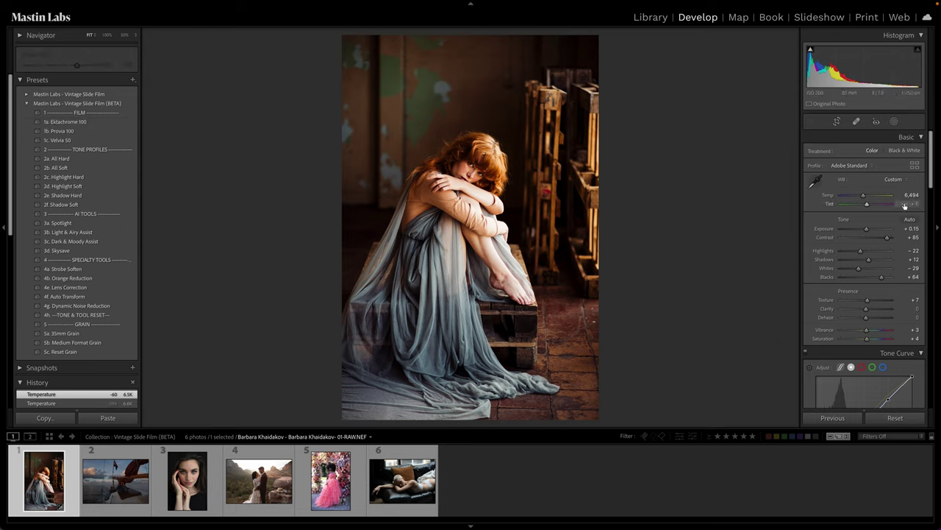
Create two virtual copies of the edited portrait
right_click(66, 479)
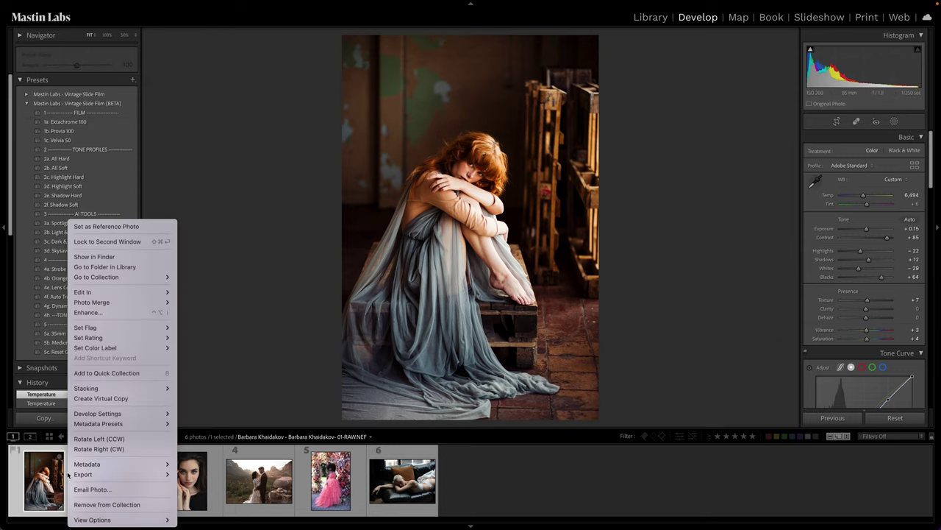
mouse_move(110, 474)
click(143, 398)
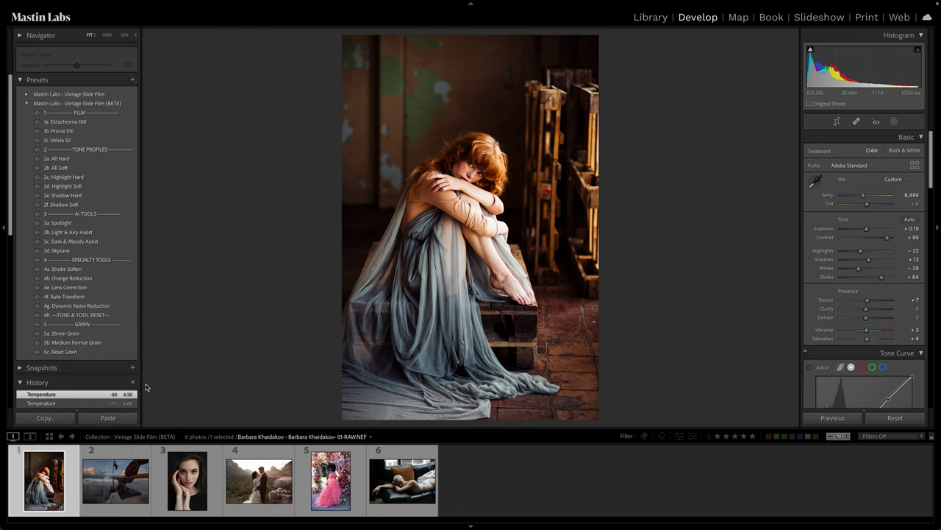
right_click(141, 475)
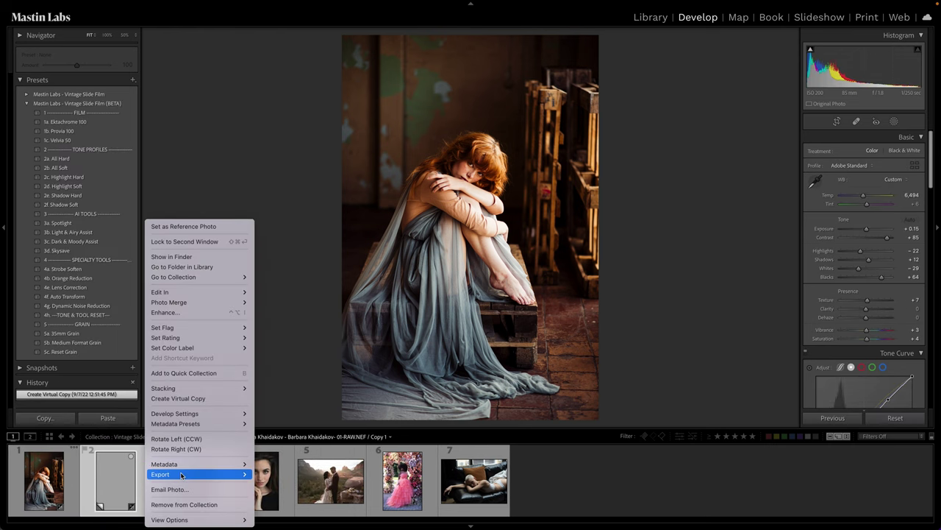
key(Escape)
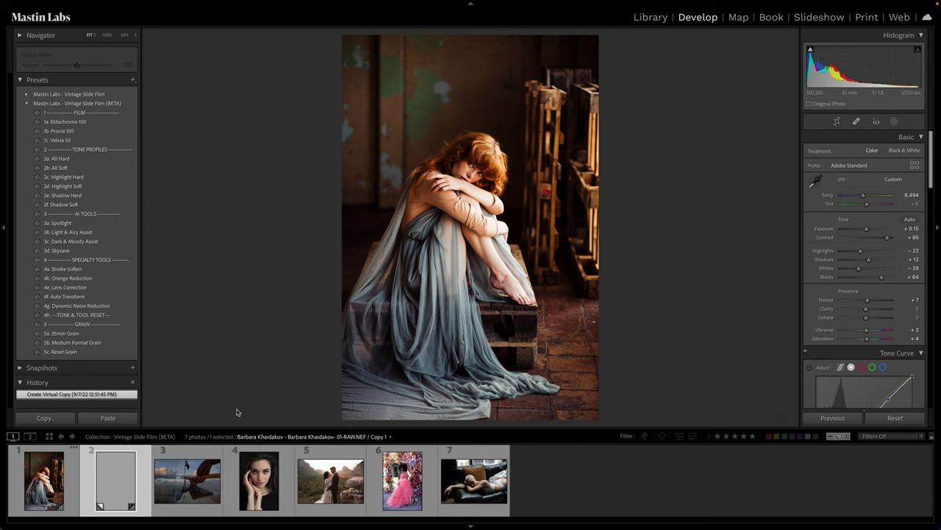
key(ctrl+apostrophe)
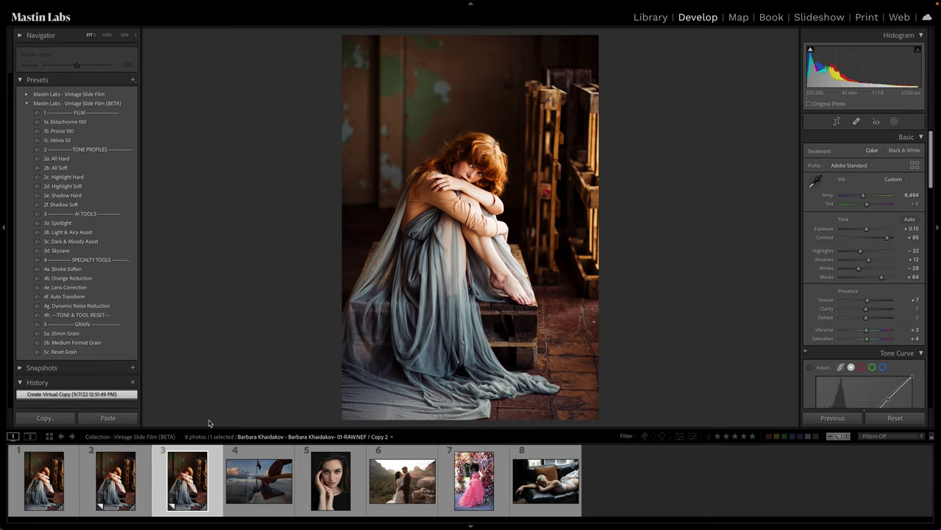
Apply the 3a. Spotlight preset to the original portrait, and undo and redo it to compare its effect
click(67, 484)
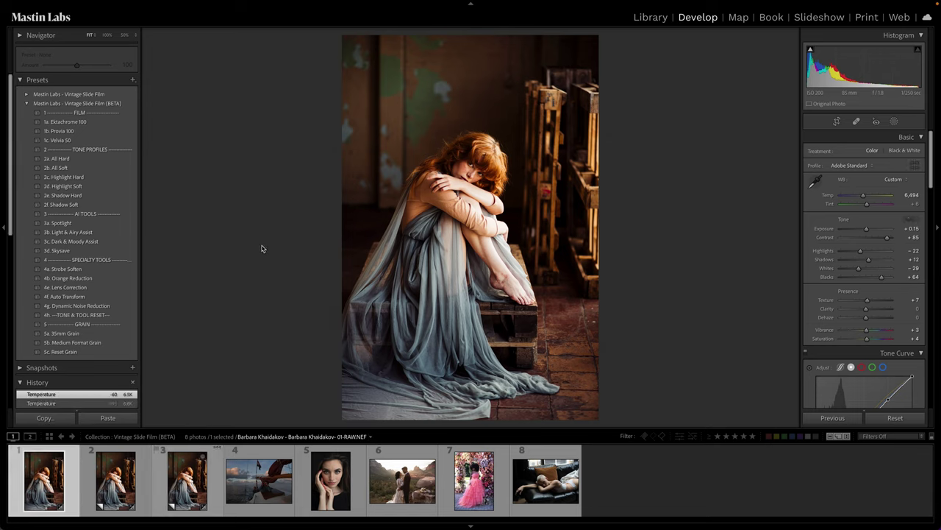
click(128, 223)
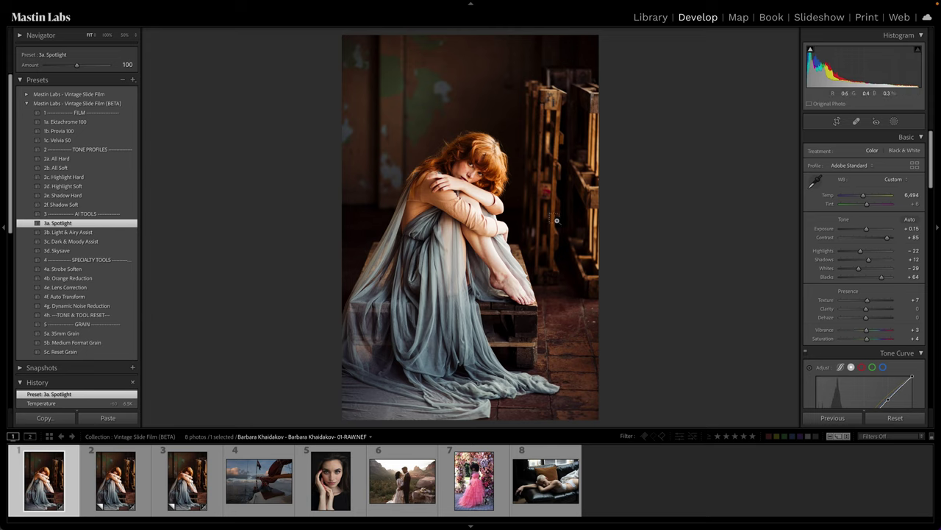
key(ctrl+z)
key(ctrl+y)
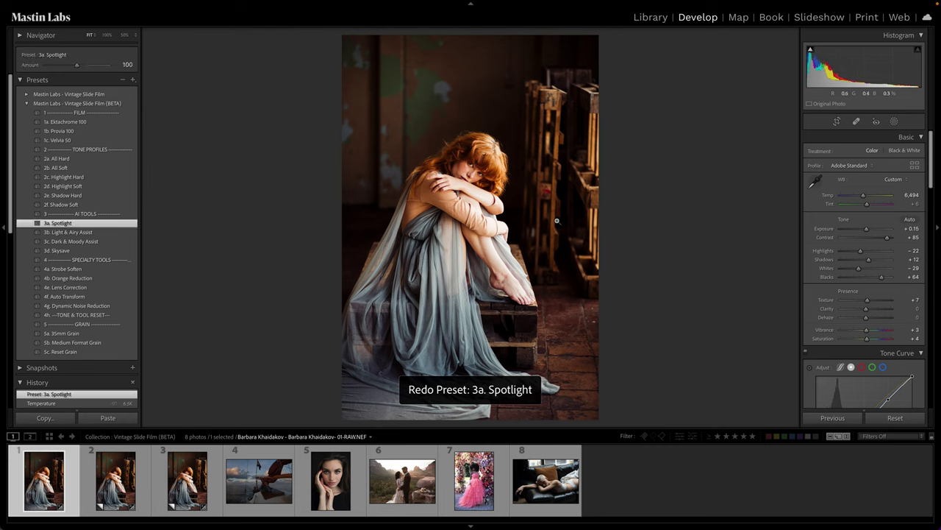
key(ctrl+z)
key(ctrl+y)
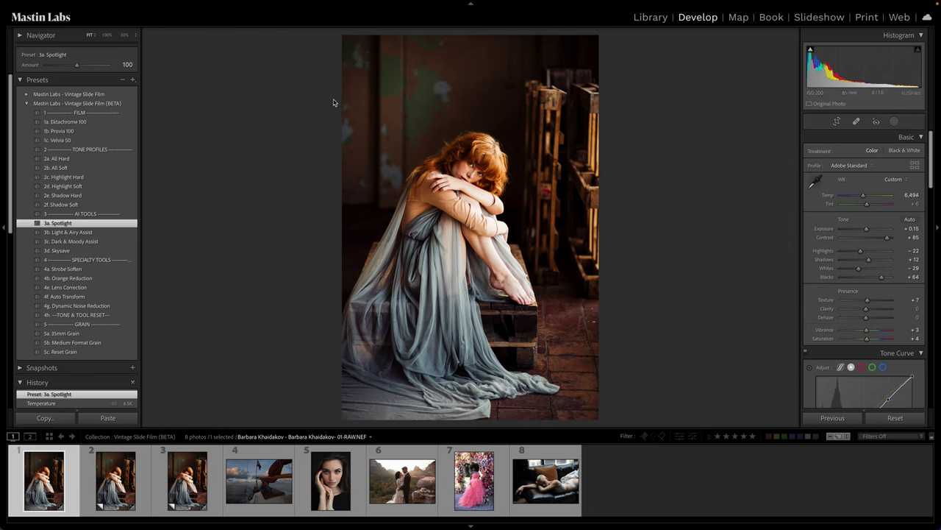
Lower the original's 3a. Spotlight amount to 87 and further to 53, comparing each with the first virtual copy
mouse_move(76, 67)
mouse_down()
mouse_move(30, 67)
mouse_move(73, 67)
mouse_up()
click(115, 479)
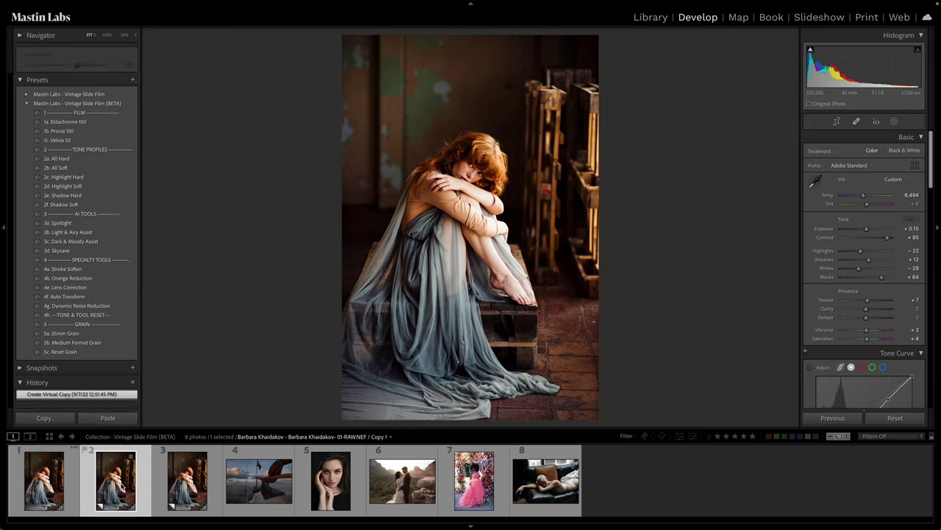
key(Left)
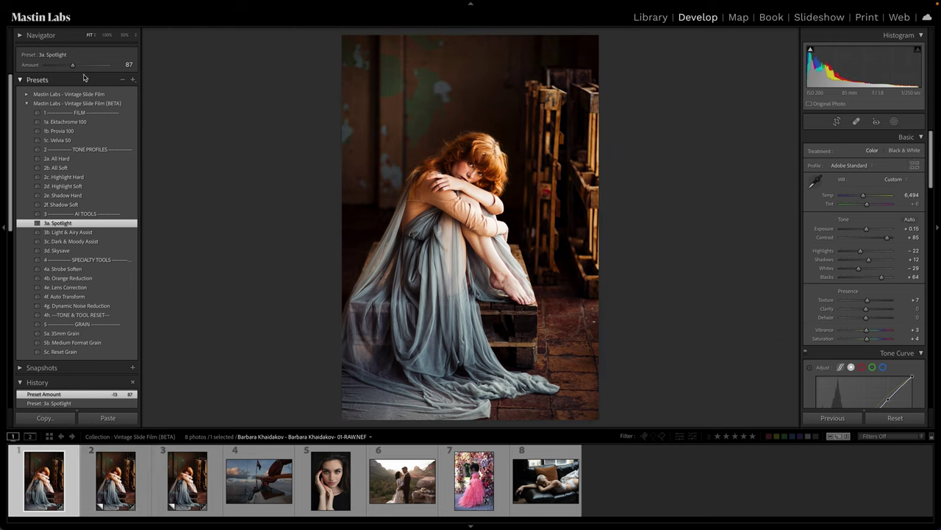
drag(72, 65, 62, 67)
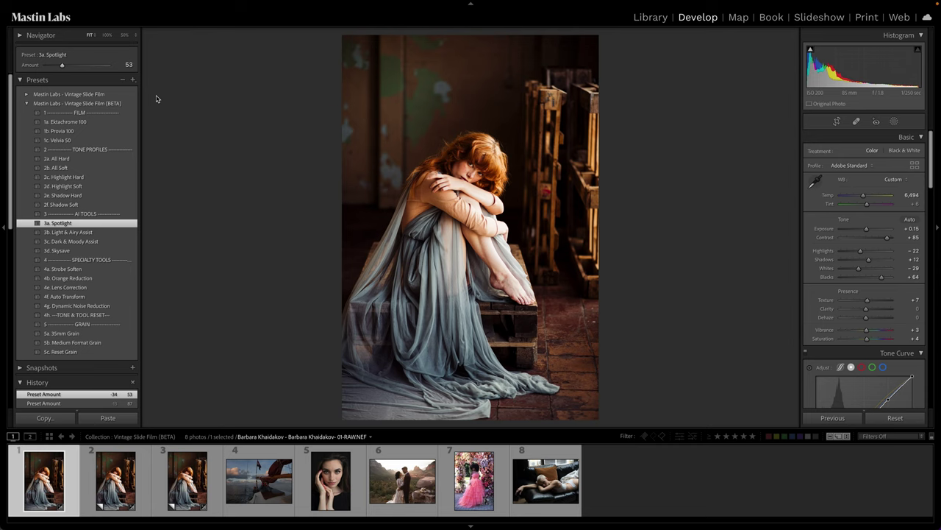
key(ctrl+apostrophe)
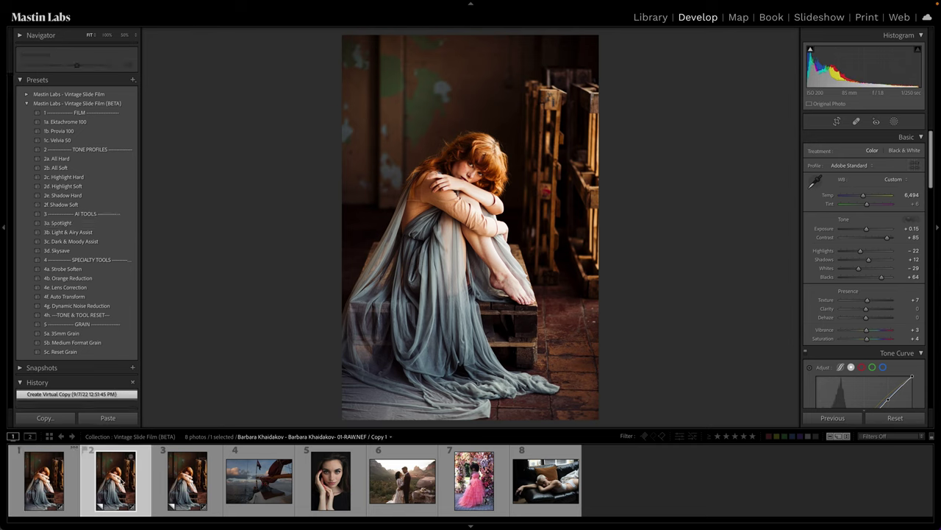
click(44, 480)
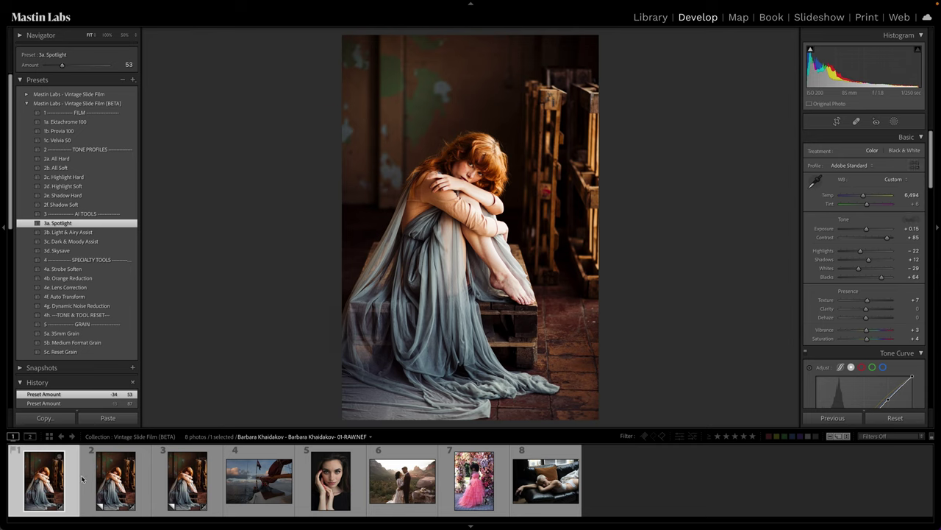
Apply the 3b. Light & Airy Assist preset to the first virtual copy, and compare it with the Spotlight version
click(108, 474)
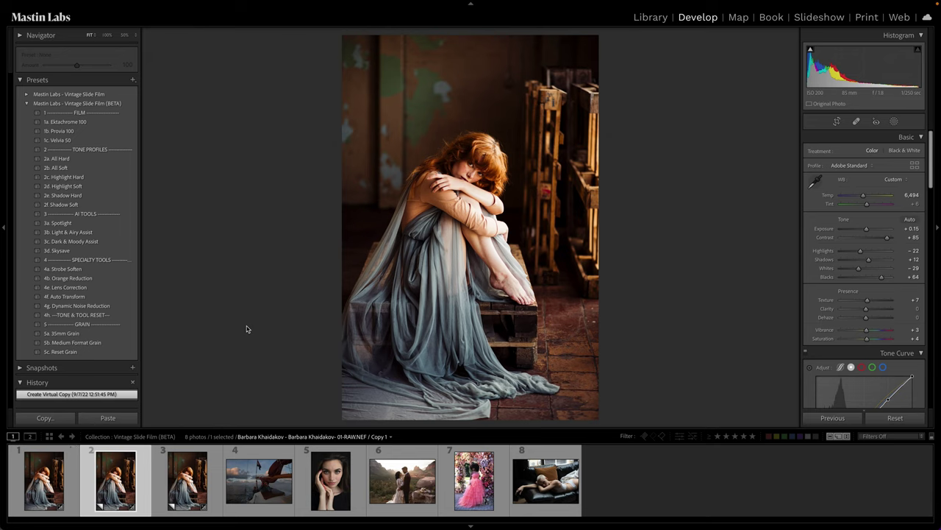
click(131, 232)
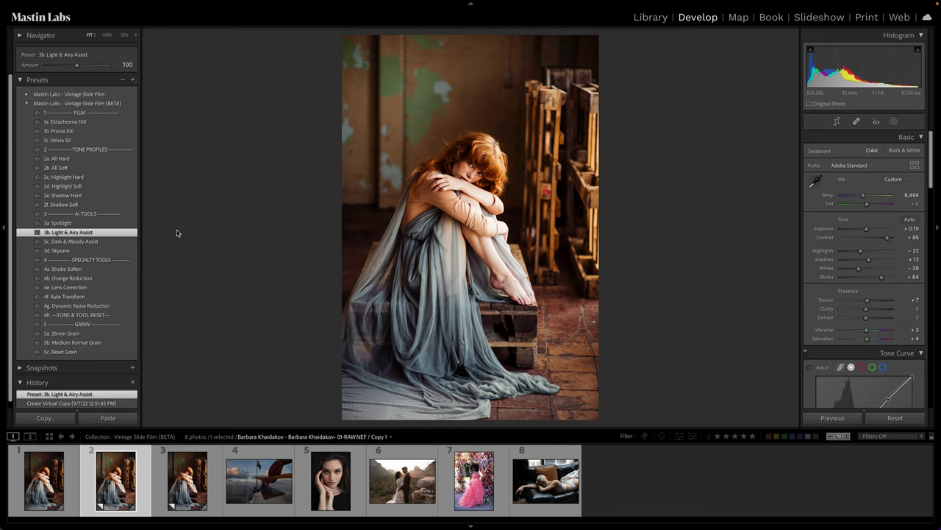
click(60, 491)
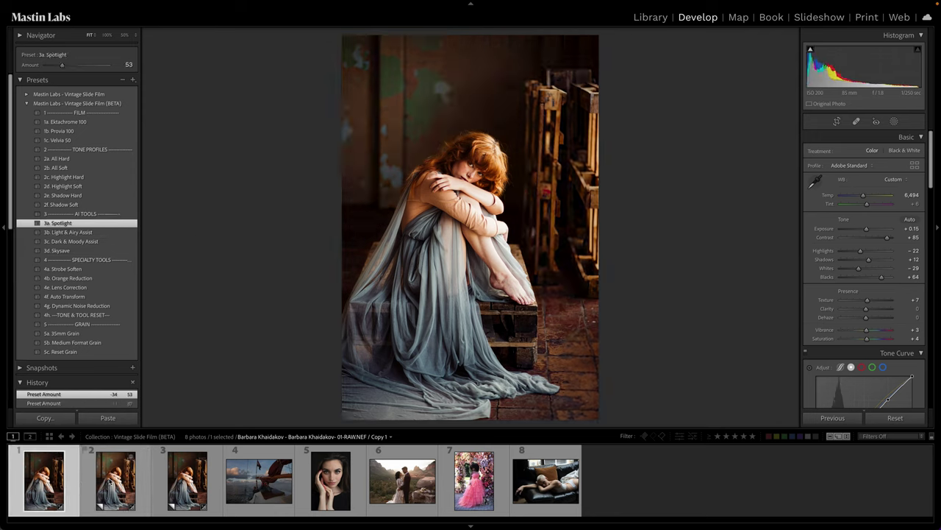
click(110, 483)
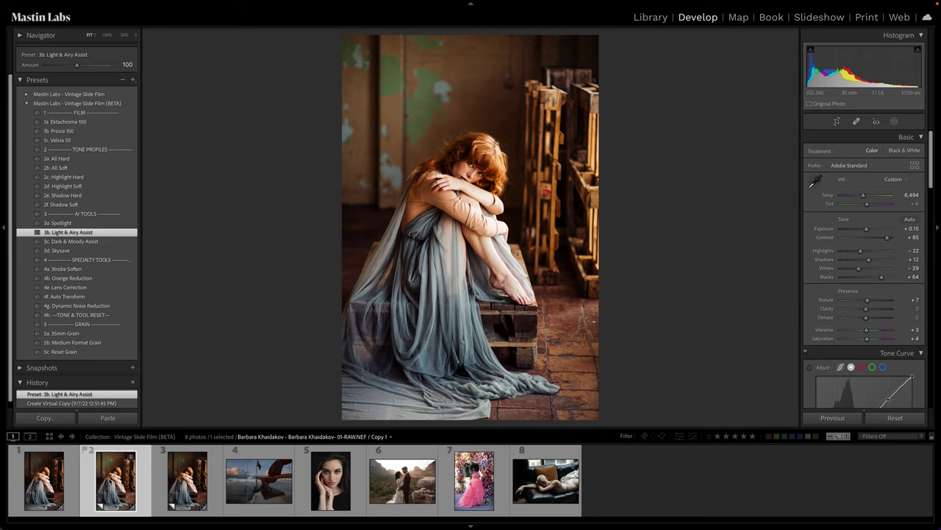
Create another virtual copy of the portrait from the second virtual copy
click(175, 481)
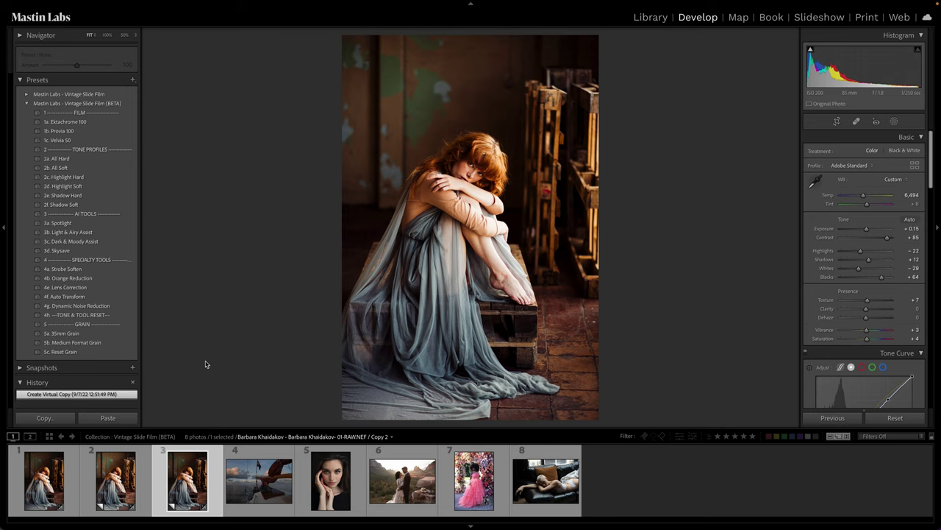
right_click(189, 491)
key(Escape)
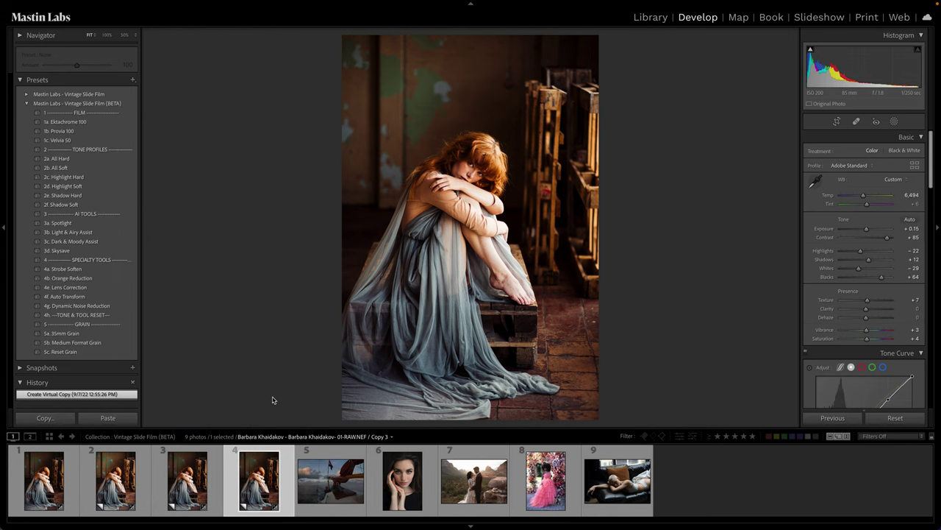
Compare the second virtual copy with the Spotlight original and the Light & Airy Assist first copy
click(209, 471)
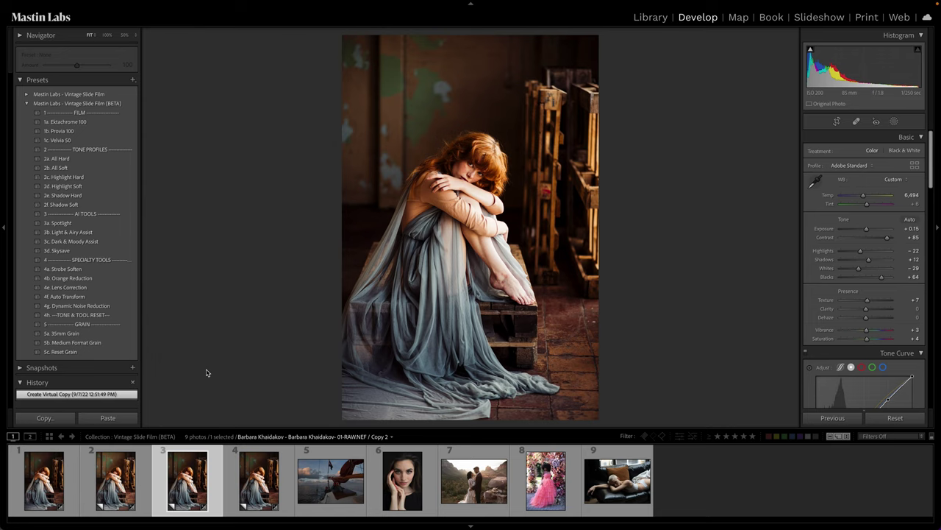
click(21, 487)
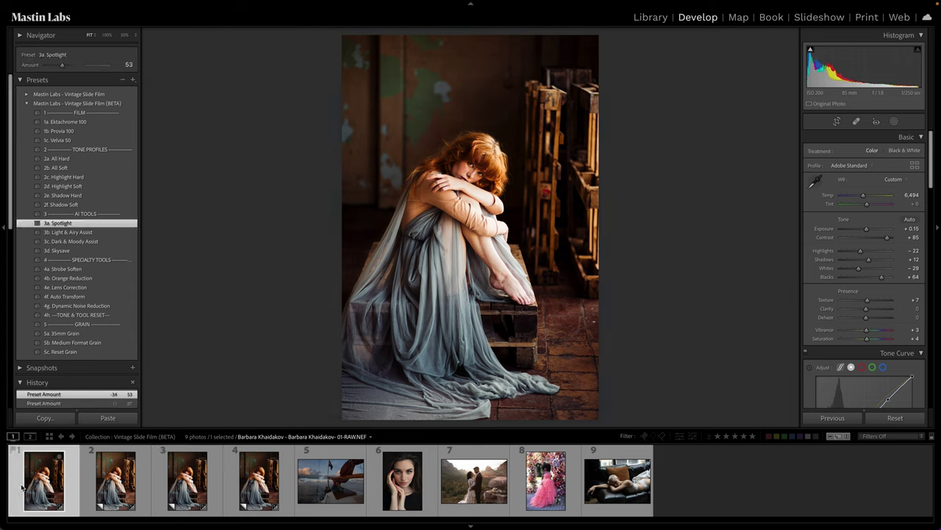
click(96, 483)
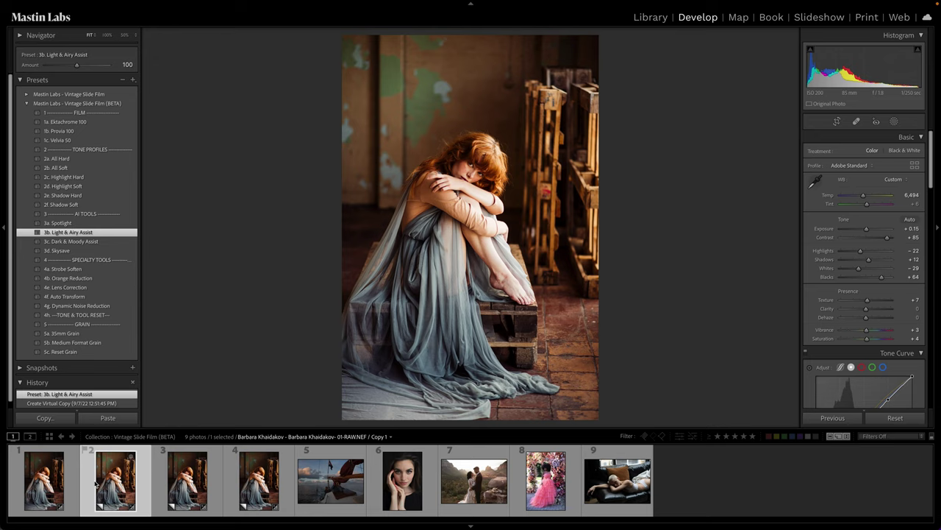
Apply the 3c. Dark & Moody Assist preset to the second virtual copy and set its amount to 67
click(204, 491)
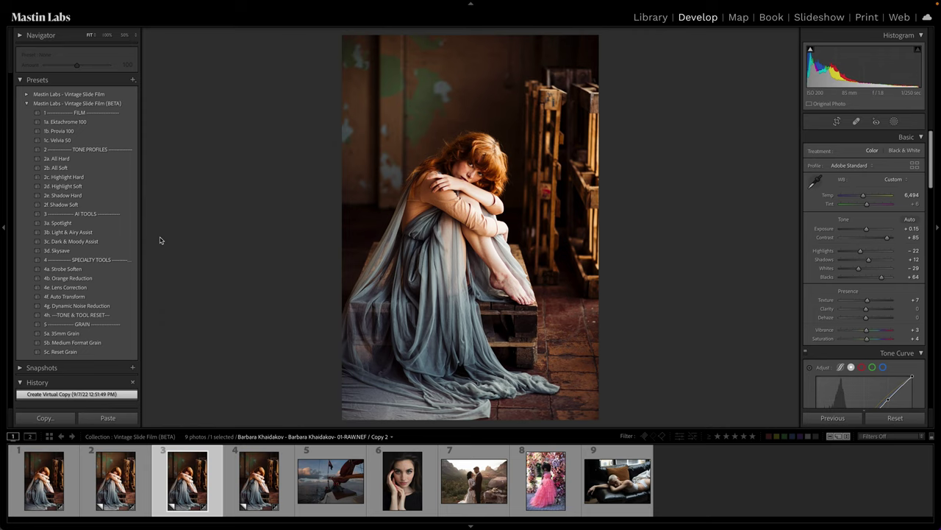
click(135, 244)
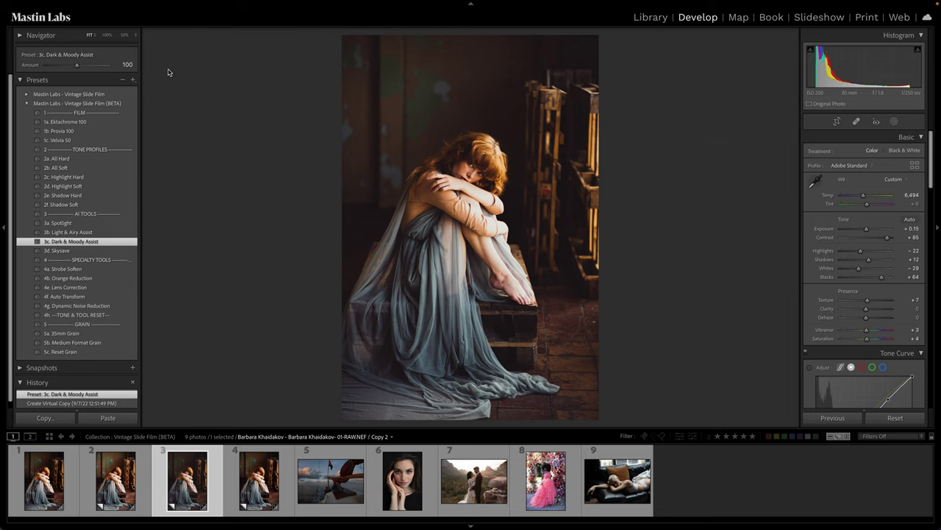
mouse_move(78, 68)
mouse_down()
mouse_move(45, 65)
mouse_move(66, 64)
mouse_up()
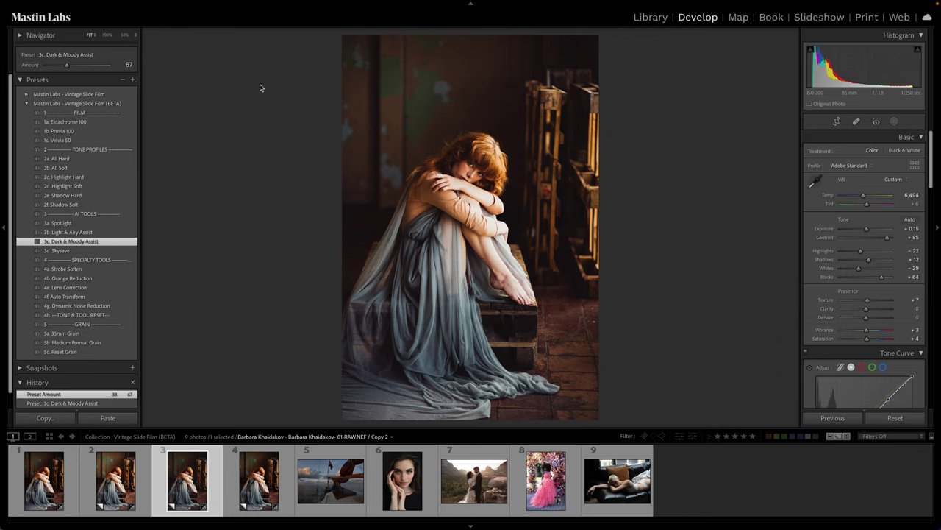
Set the second virtual copy's exposure to -0.25 and apply the 5a. 35mm Grain preset
drag(866, 231, 865, 231)
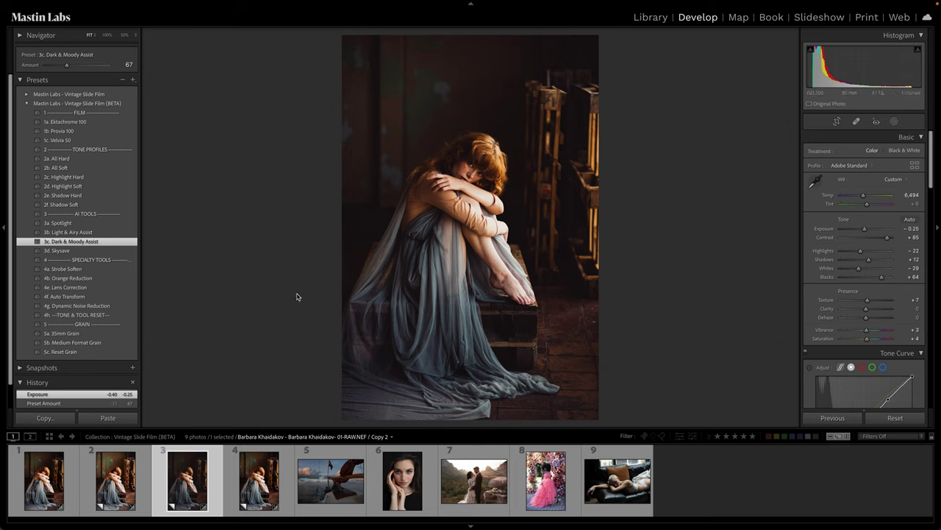
click(126, 335)
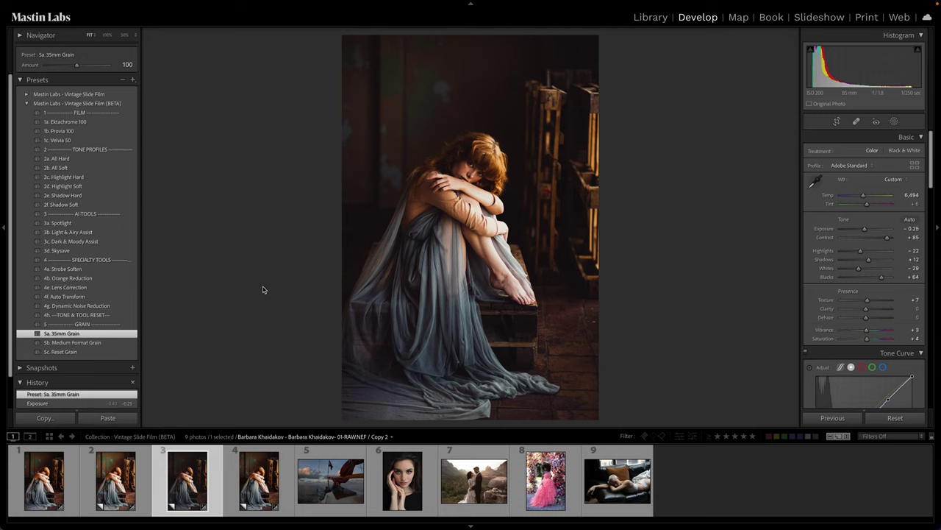
Compare the second virtual copy's edit with its before version, and reset its settings and undo the reset
key(backslash)
key(backslash)
key(backslash)
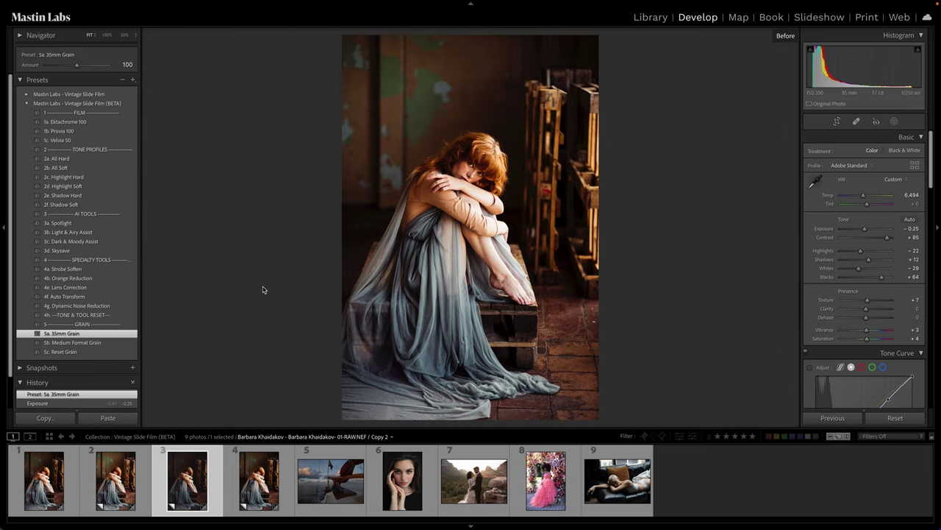
key(backslash)
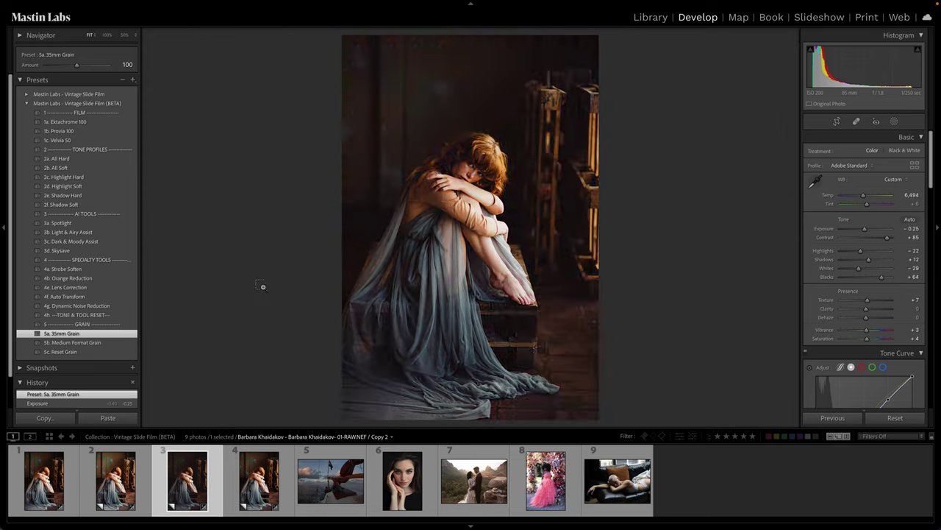
key(ctrl+shift+r)
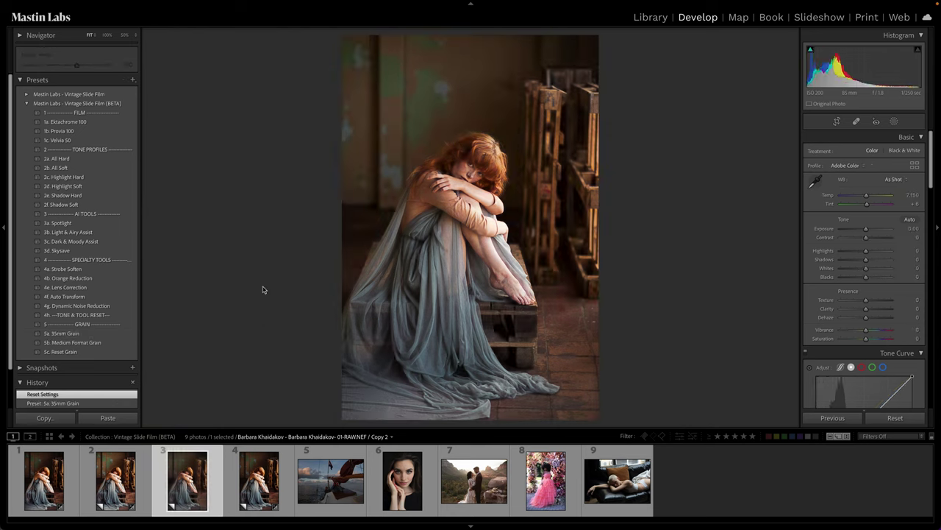
key(ctrl+z)
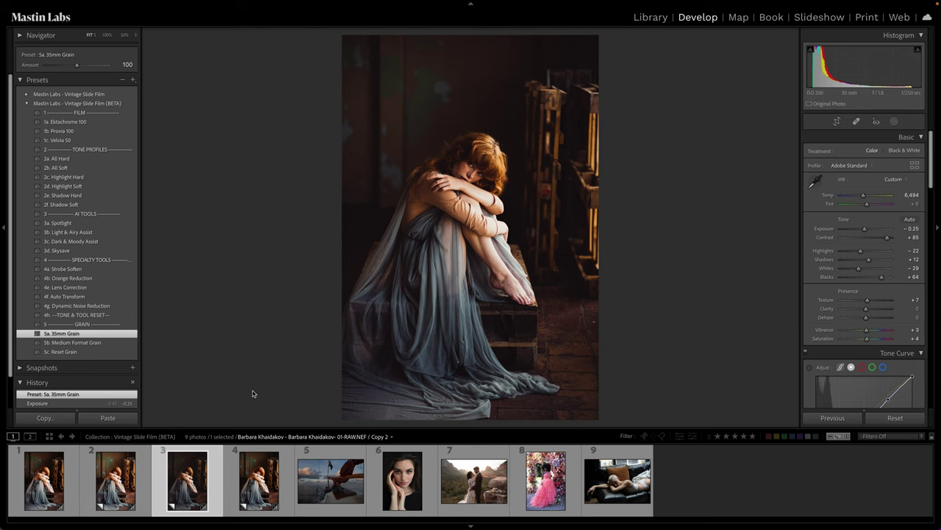
Compare the original portrait and its three virtual copies one at a time, and view all four side by side in Survey view
click(255, 472)
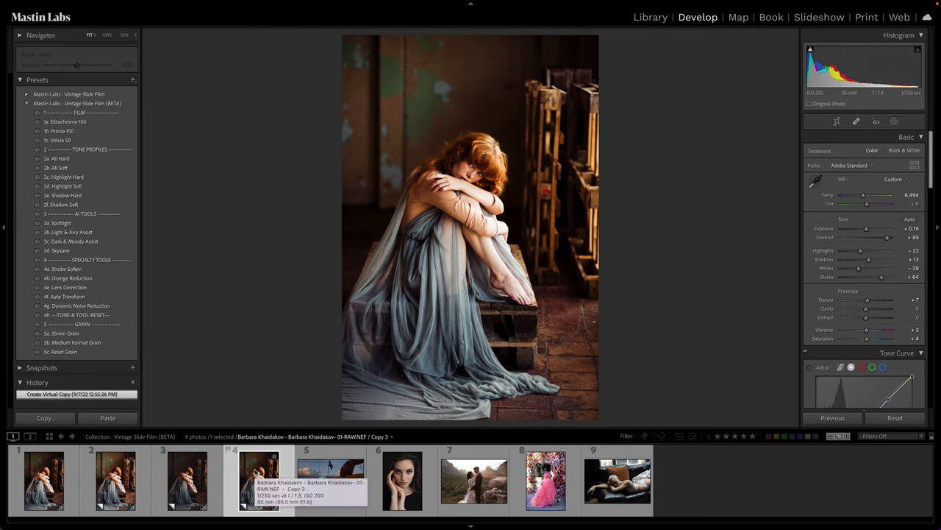
key(Left)
key(Left)
key(Left)
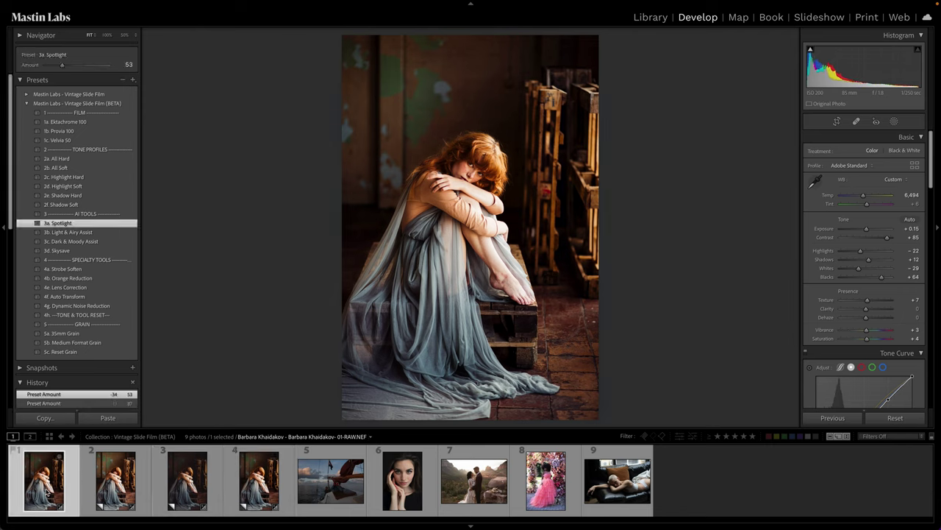
click(82, 491)
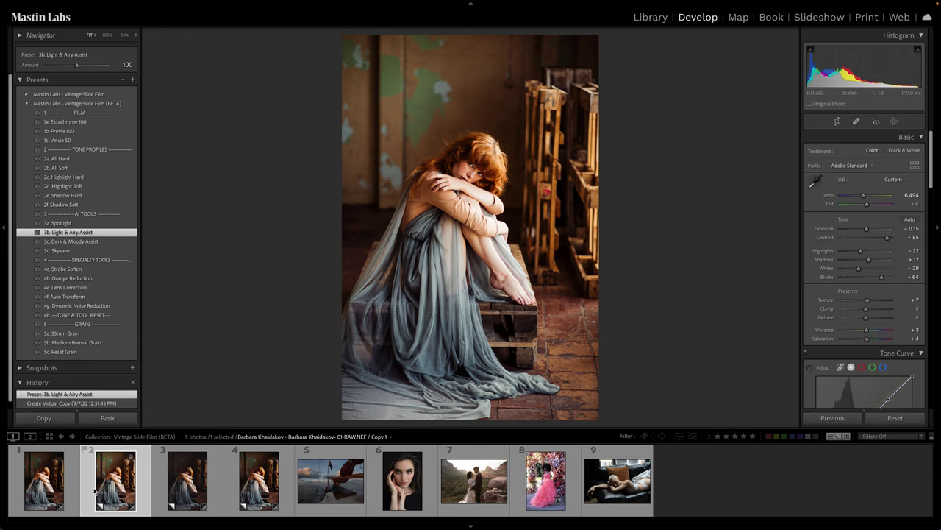
click(163, 481)
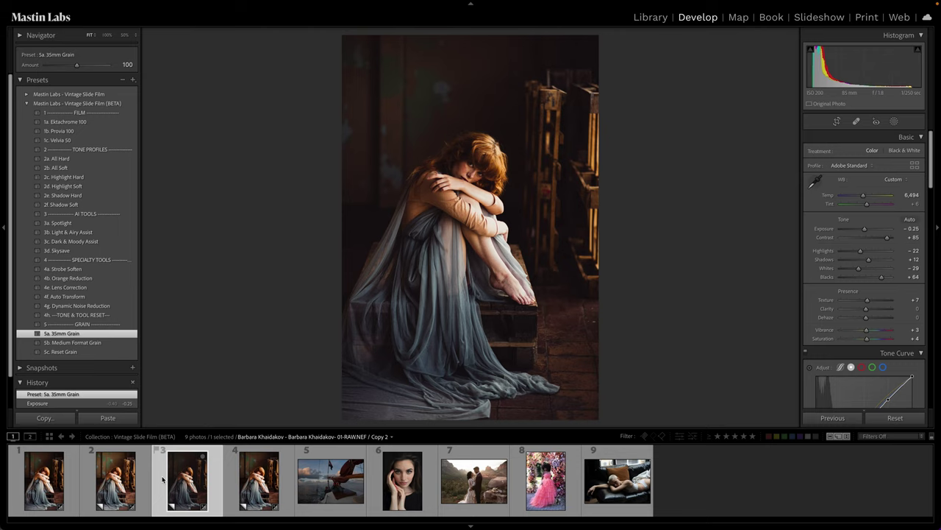
click(259, 482)
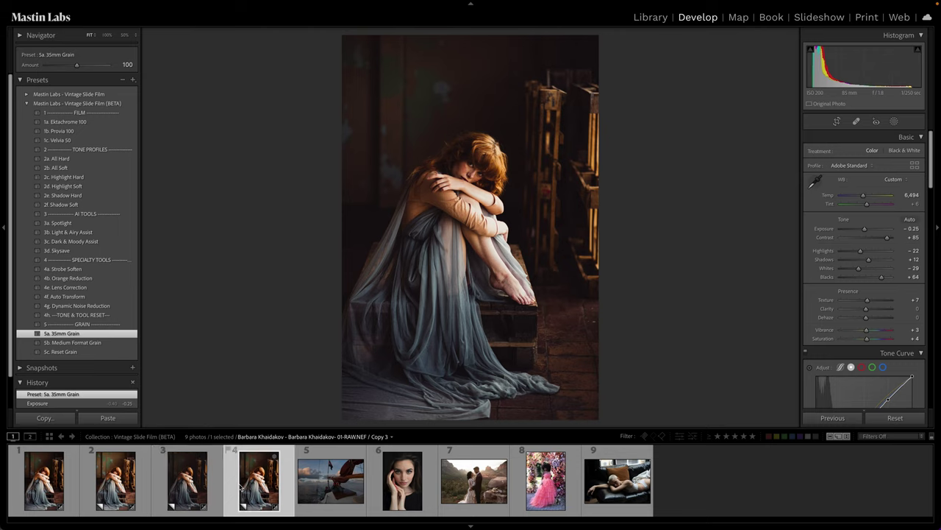
shift+click(103, 491)
key(n)
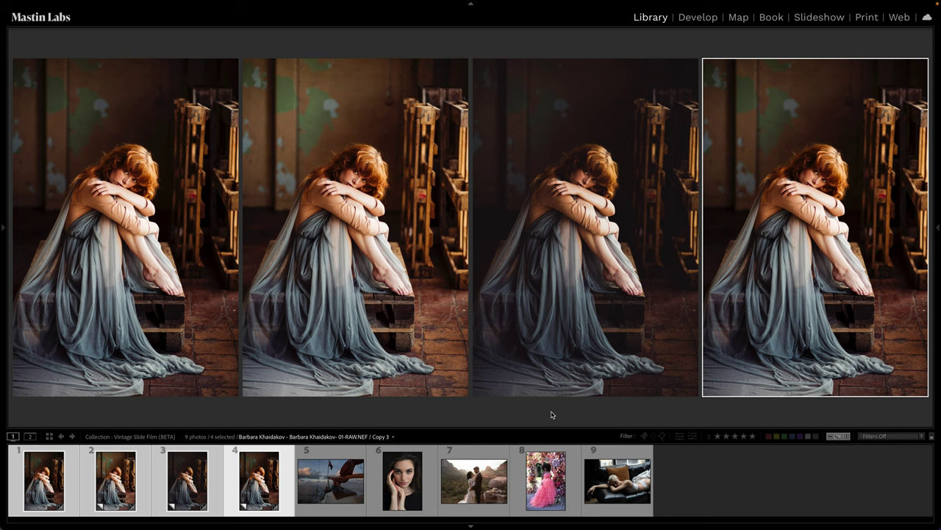
Open the sailboat photo 1489860.dng in Develop and straighten it along the sea horizon to a crop angle of 1.67
click(351, 457)
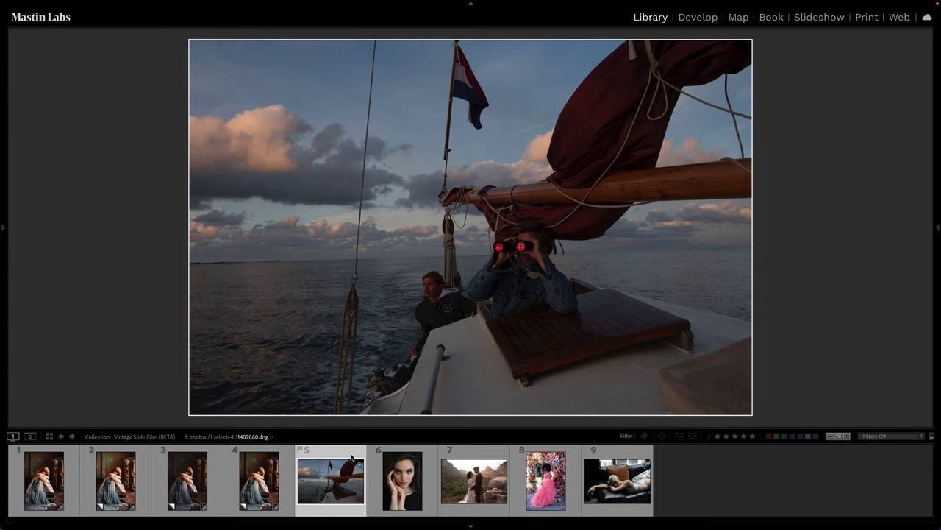
key(d)
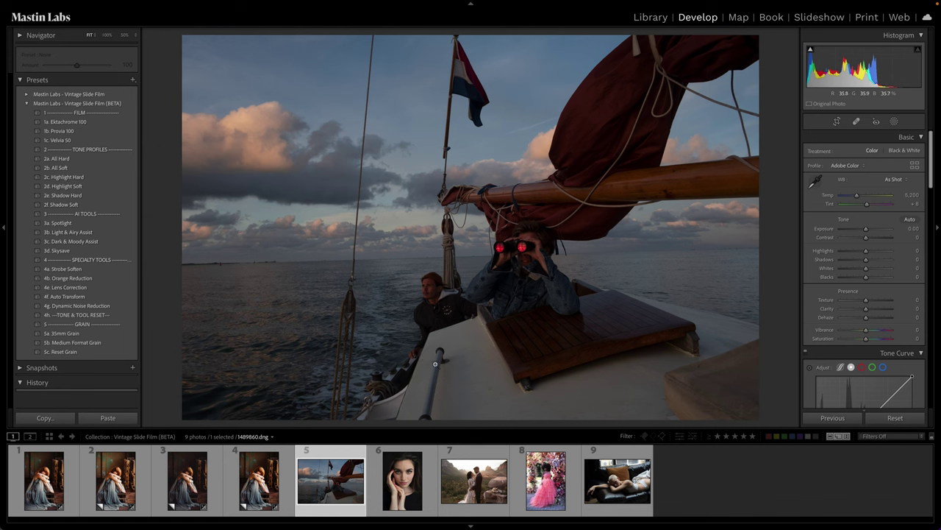
key(r)
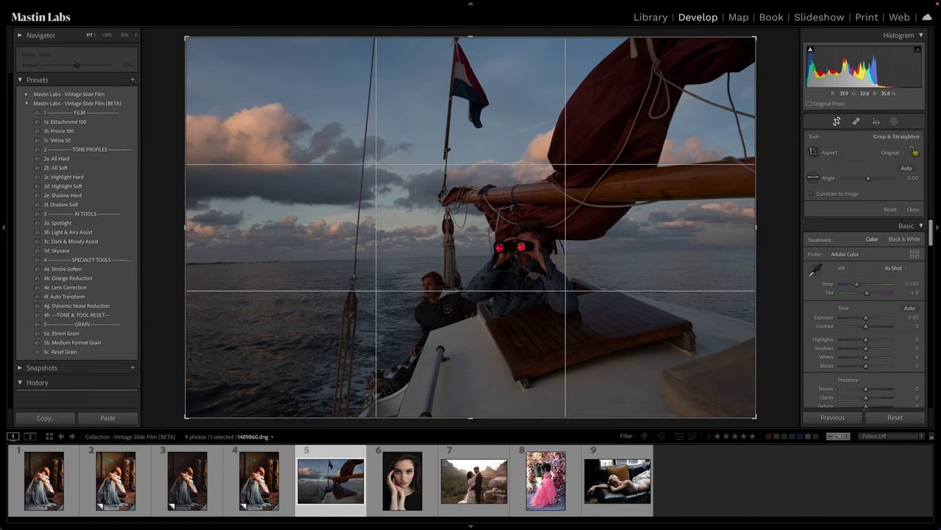
drag(720, 249, 225, 264)
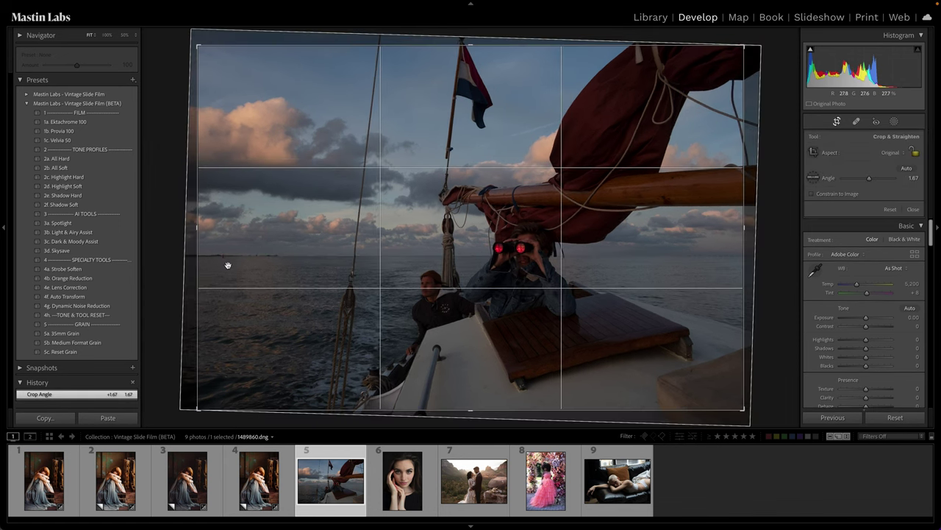
key(Return)
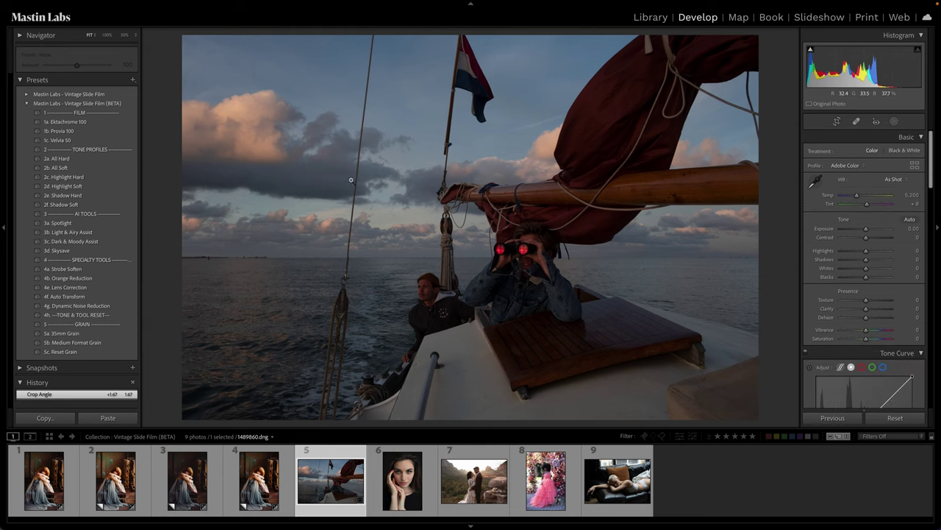
Apply the 1c. Velvia 50 preset to the sailboat photo, with exposure at +0.75 and temperature at 5,911
click(121, 143)
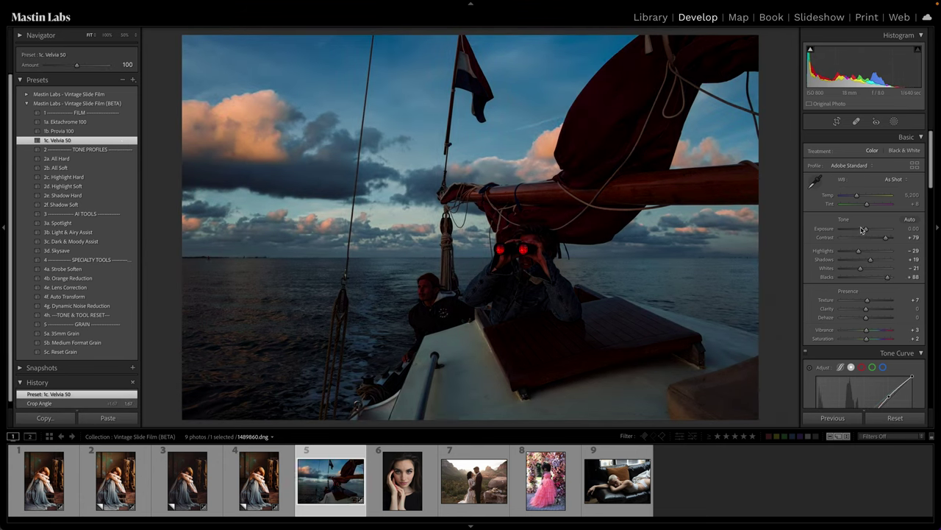
drag(866, 229, 870, 231)
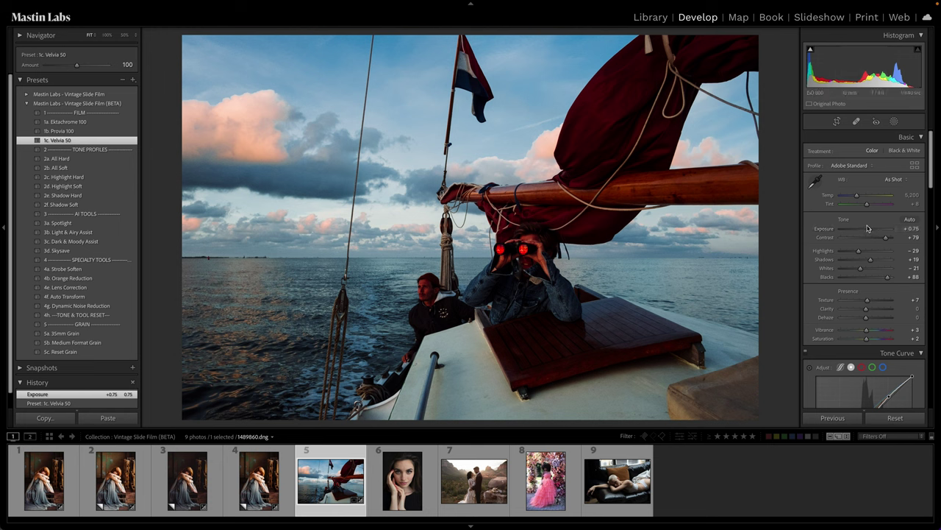
drag(857, 195, 861, 199)
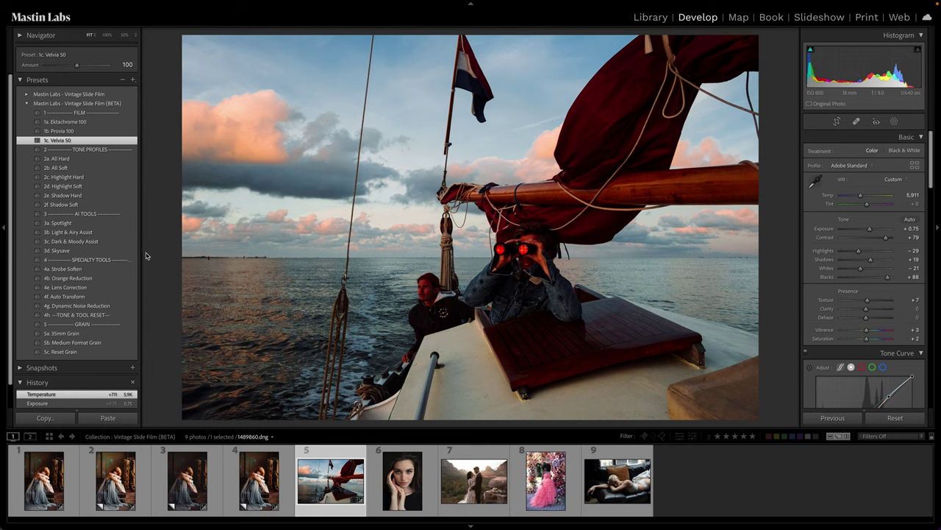
Apply the 3d. Skysave preset to the sailboat photo at amounts of 84, 200 and 155, raising exposure to +1.30
click(123, 252)
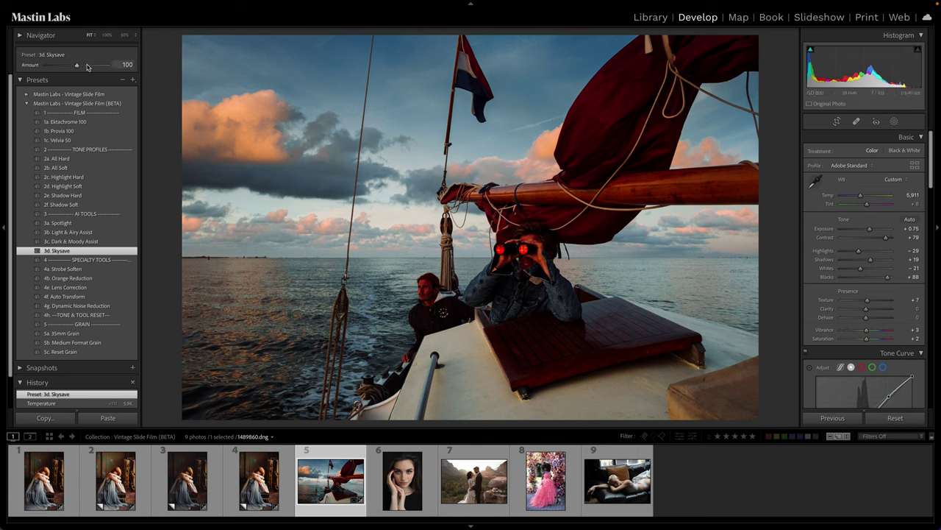
mouse_move(76, 65)
mouse_down()
mouse_move(42, 66)
mouse_move(72, 66)
mouse_up()
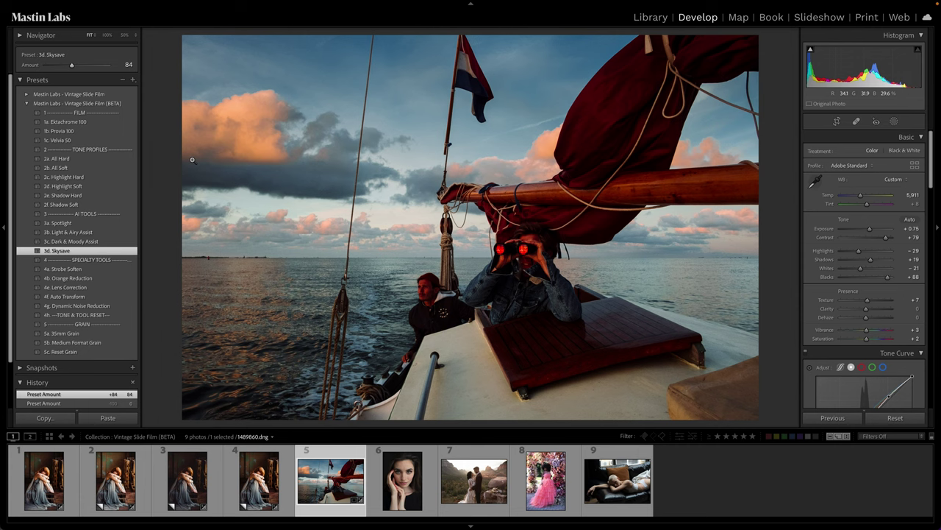
drag(71, 65, 174, 64)
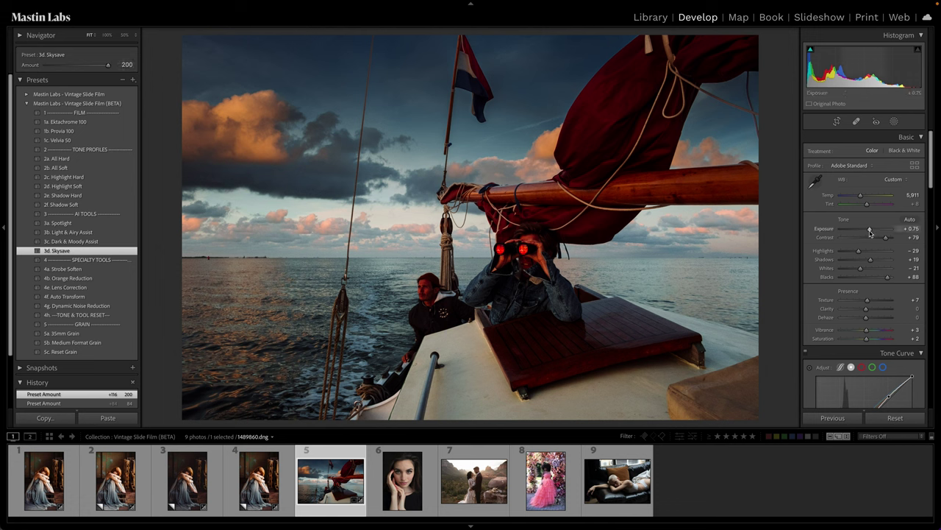
drag(870, 231, 873, 233)
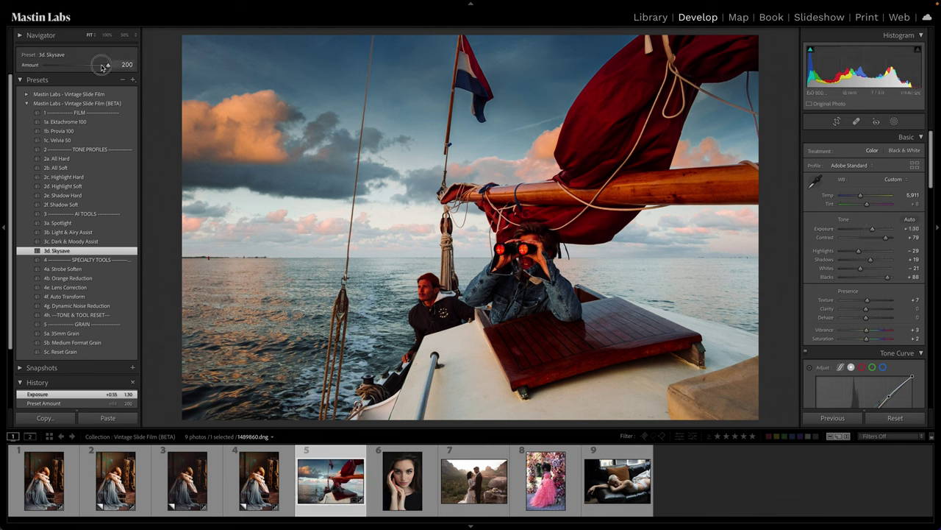
drag(108, 65, 94, 66)
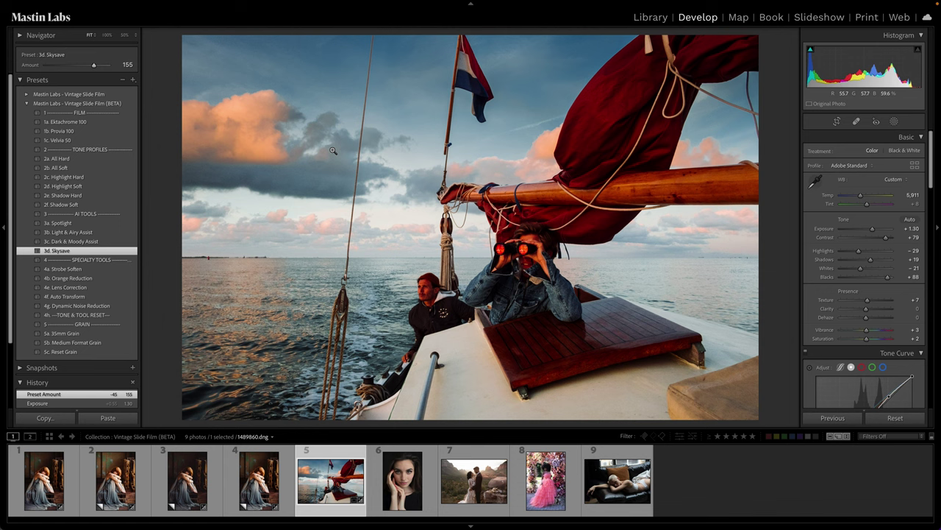
Apply the 3a. Spotlight preset to the sailboat photo at an amount of 53, and lower the exposure to +1.00
click(117, 223)
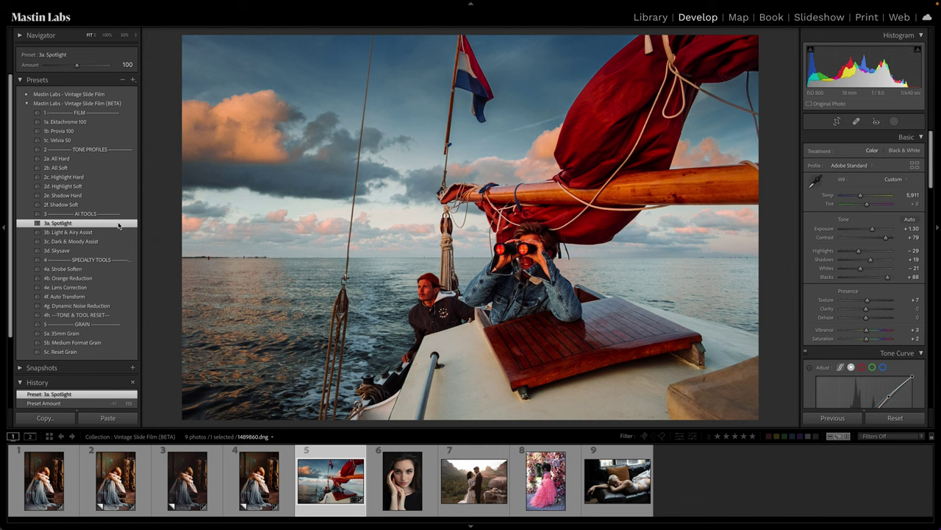
mouse_move(76, 65)
mouse_down()
mouse_move(42, 66)
mouse_move(62, 74)
mouse_up()
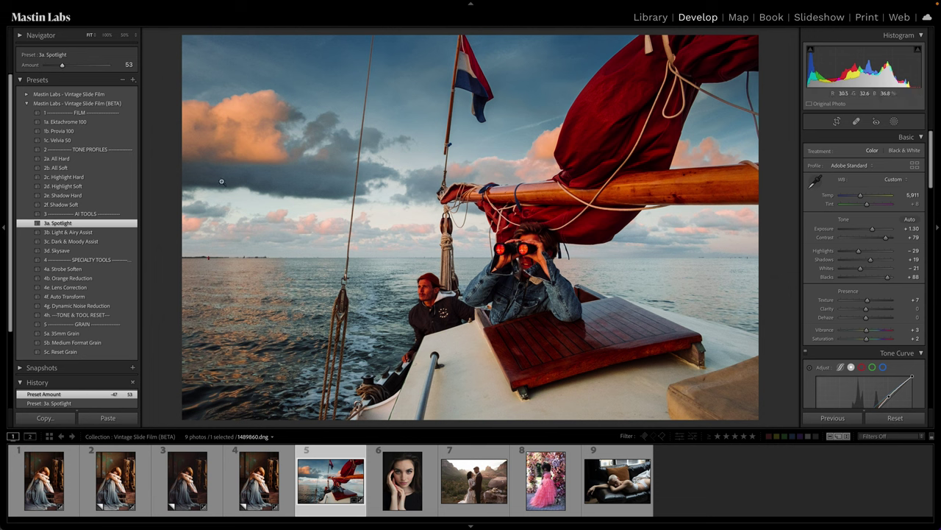
key(minus)
key(minus)
key(minus)
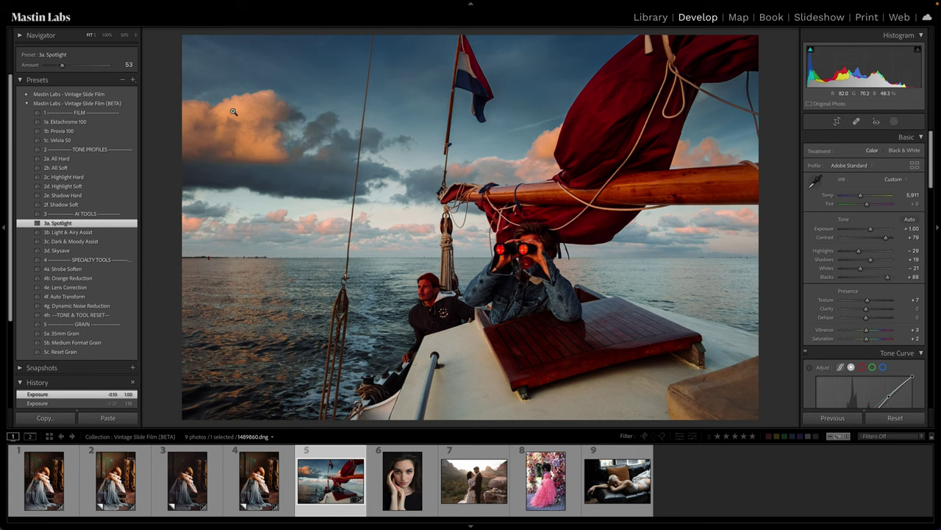
Clear the sailboat photo's AI tool adjustments with the 4h. Tone & Tool Reset preset
click(96, 315)
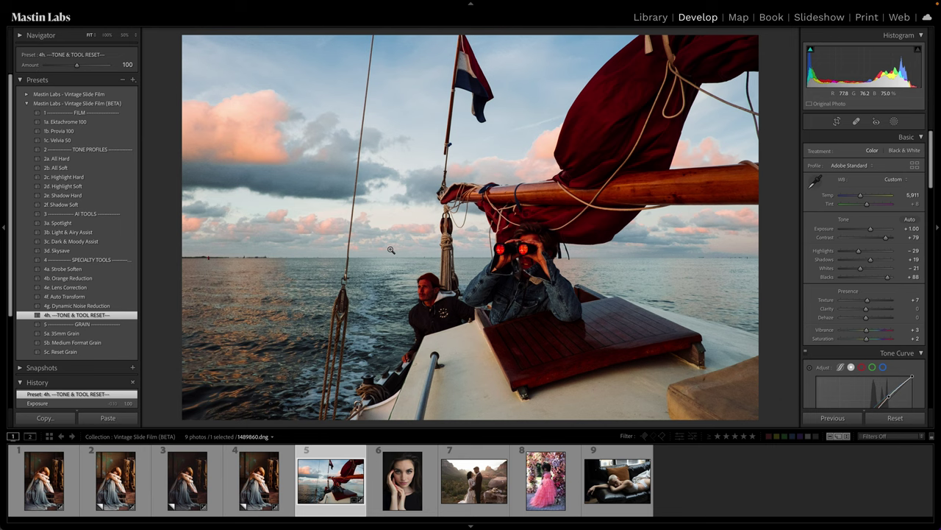
Reset all develop settings on the sailboat photo and straighten it along the sea horizon
click(893, 417)
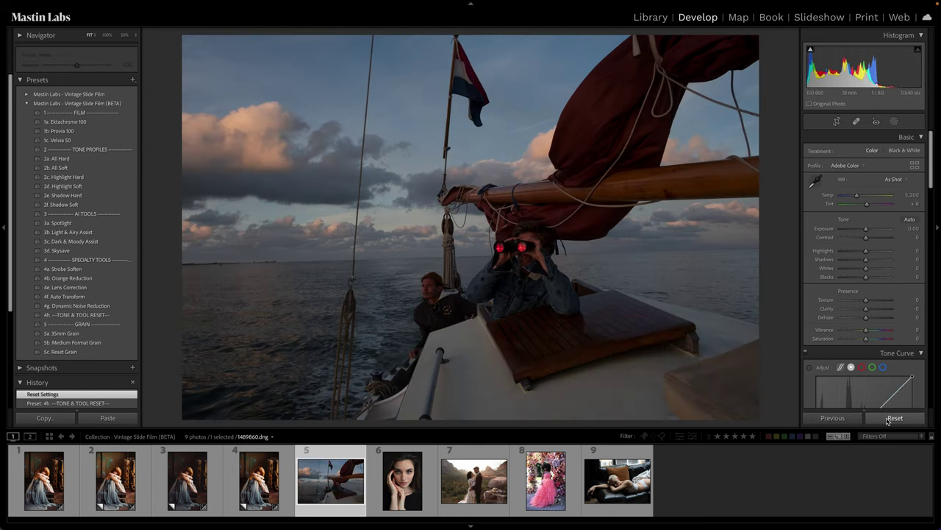
key(r)
drag(718, 249, 176, 263)
key(r)
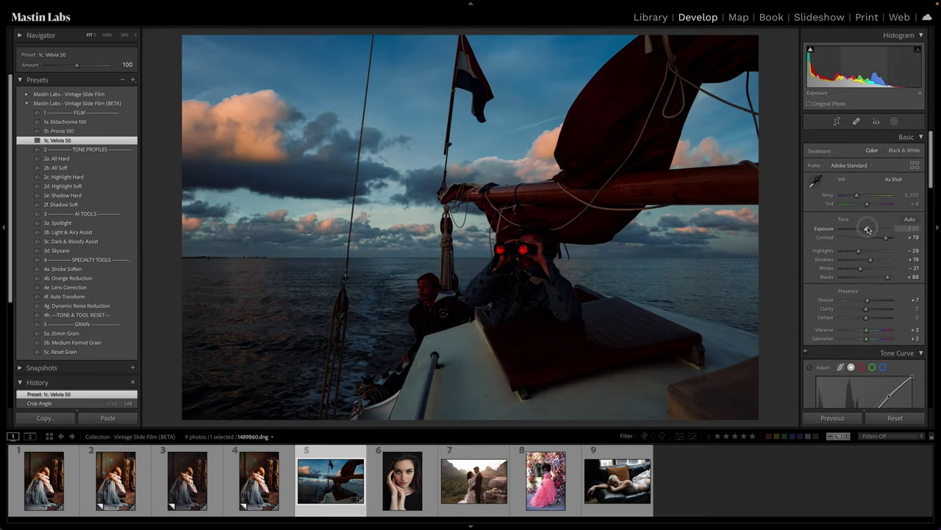
Apply the 1c. Velvia 50 preset with exposure at +0.80 and the 2f. Shadow Soft tone profile to the sailboat photo
drag(865, 229, 869, 229)
click(90, 207)
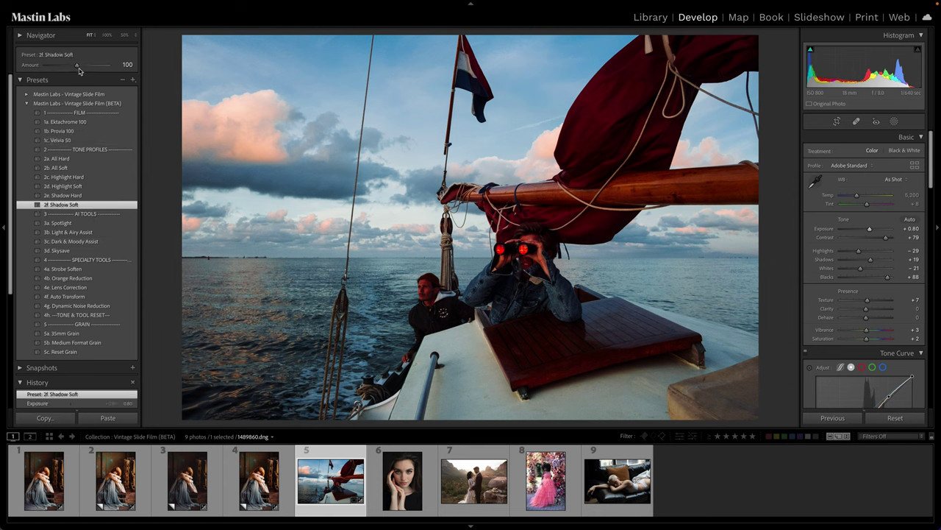
Apply the 3d. Skysave preset to the sailboat photo at an amount of 52, and compare the edit with the original
mouse_move(79, 70)
mouse_down()
mouse_move(91, 67)
mouse_move(61, 66)
mouse_up()
click(111, 251)
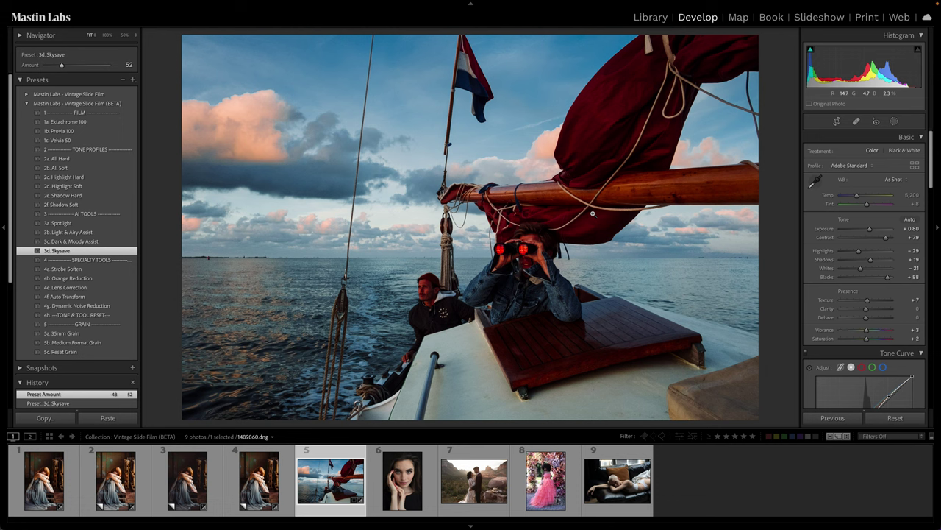
key(backslash)
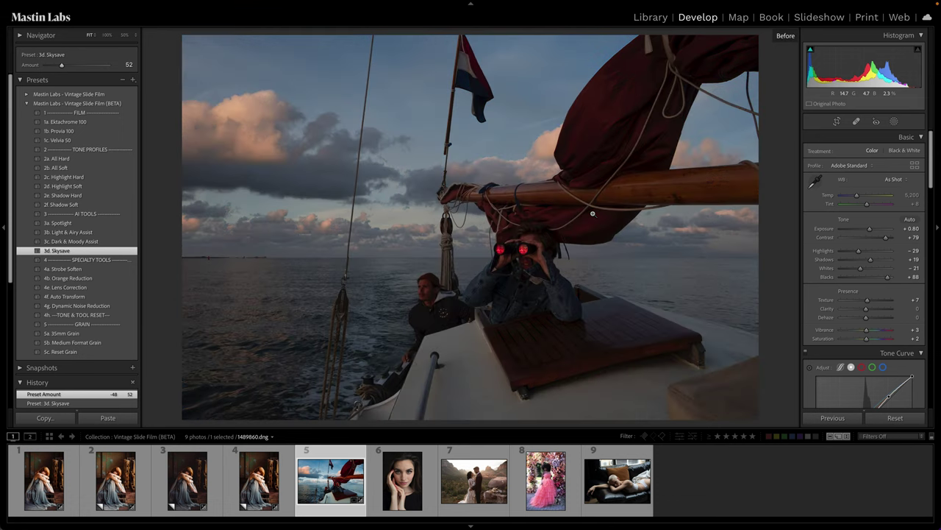
key(backslash)
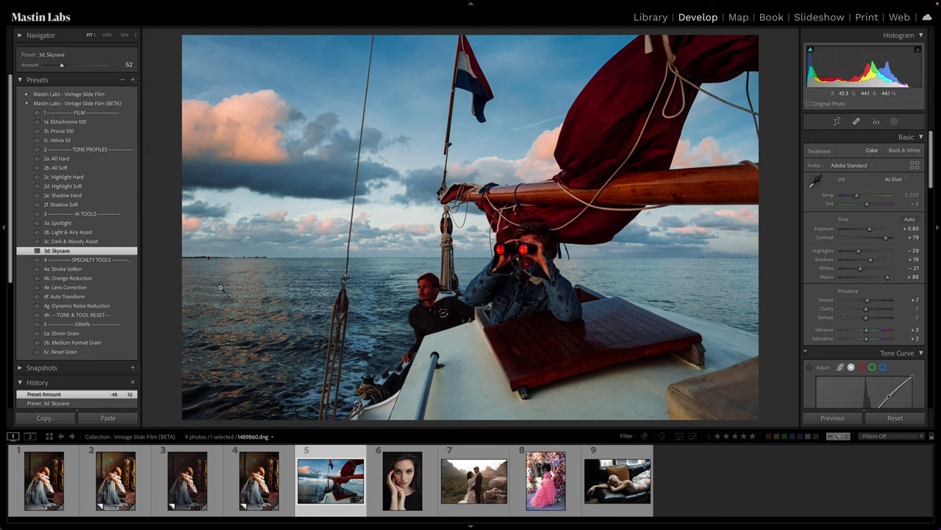
Try the 4e. Lens Correction and 4b. Orange Reduction presets on the sailboat photo, and undo both
click(126, 288)
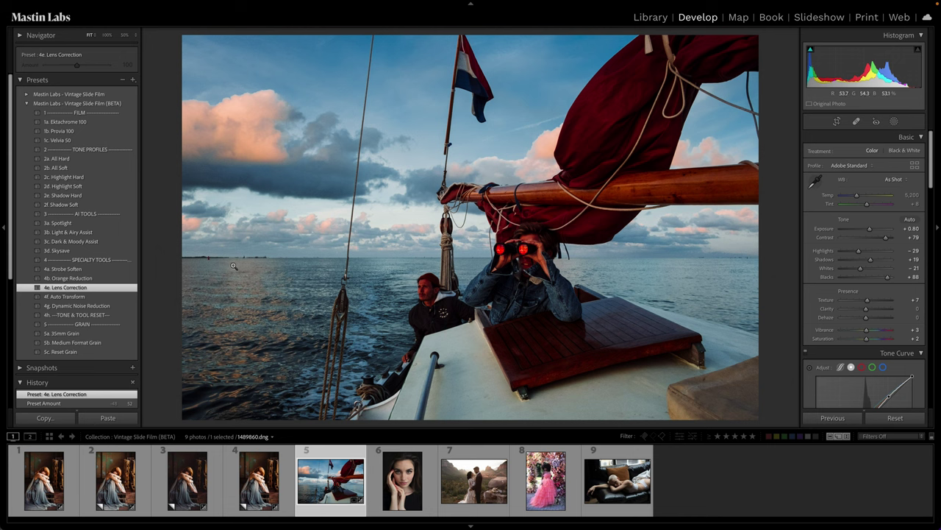
click(127, 279)
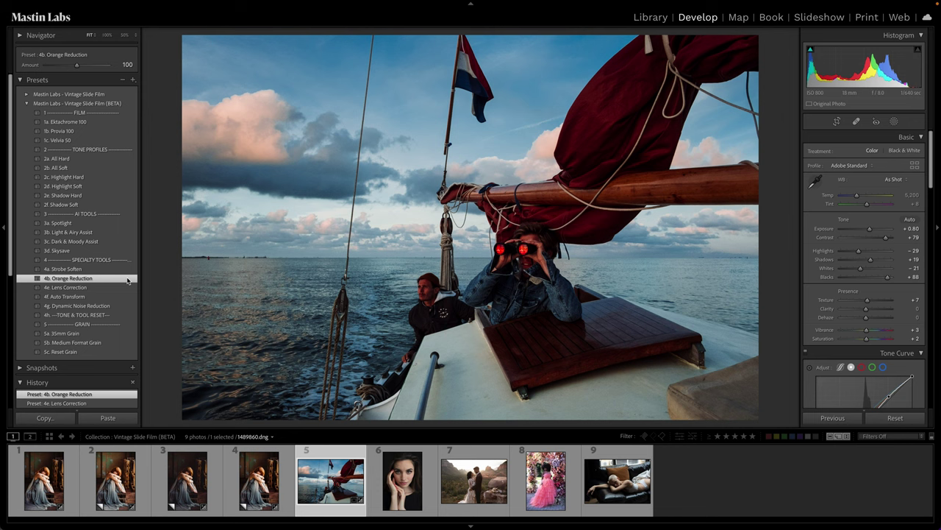
key(ctrl+z)
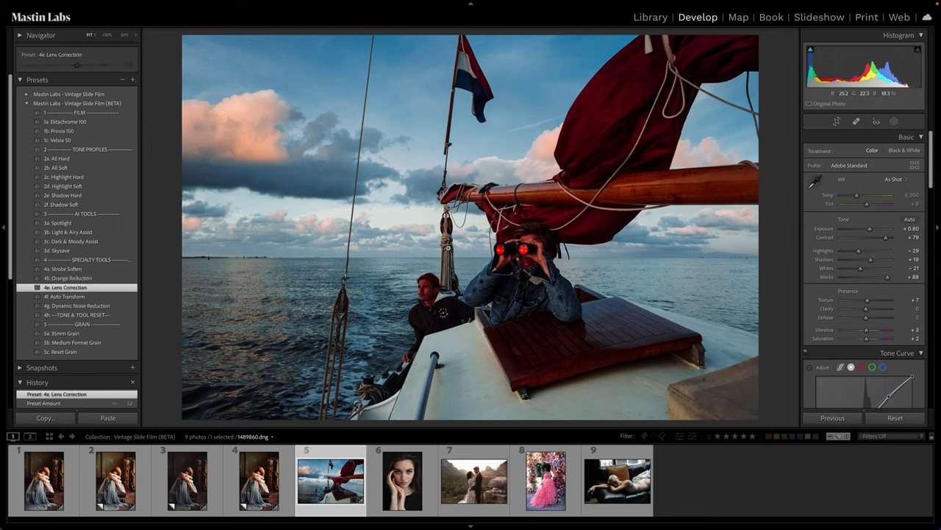
key(ctrl+z)
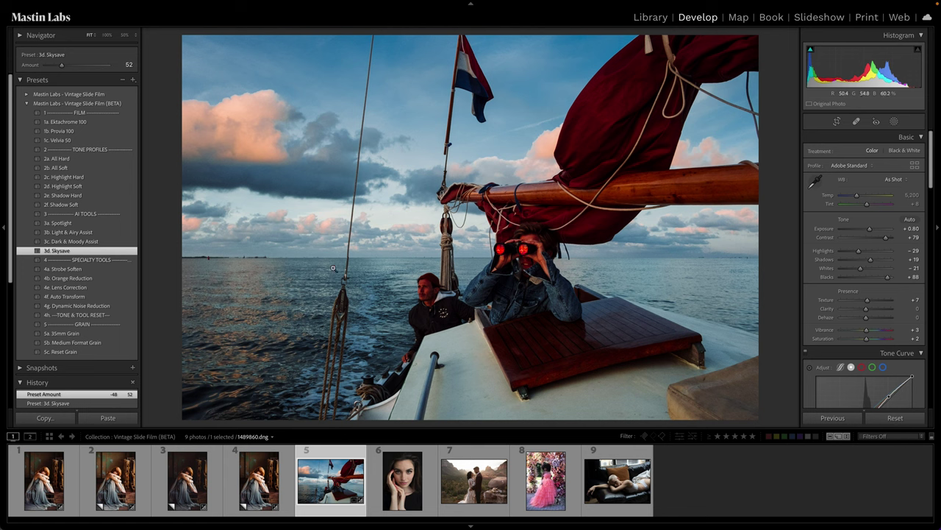
Apply the 4a. Strobe Soften preset to the sailboat photo at an amount of 51, and compare the edit with the original
click(112, 270)
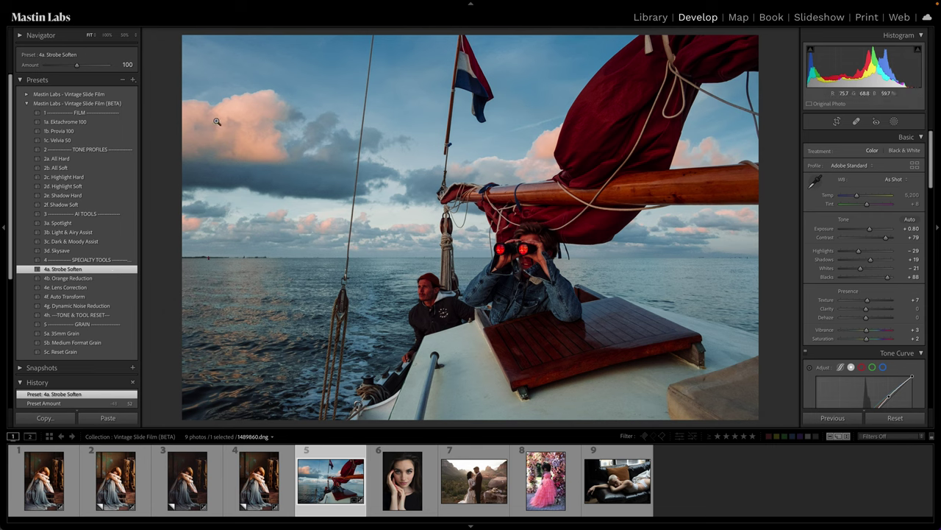
mouse_move(73, 65)
mouse_down()
mouse_move(49, 65)
mouse_move(134, 64)
mouse_move(36, 81)
mouse_move(231, 67)
mouse_move(40, 65)
mouse_move(58, 65)
mouse_up()
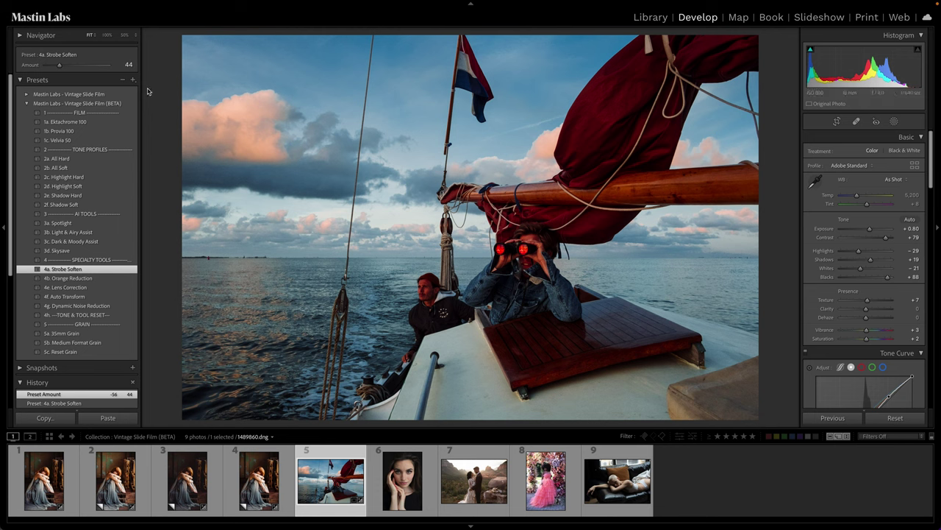
mouse_move(59, 66)
mouse_down()
mouse_move(122, 66)
mouse_move(40, 66)
mouse_move(64, 66)
mouse_up()
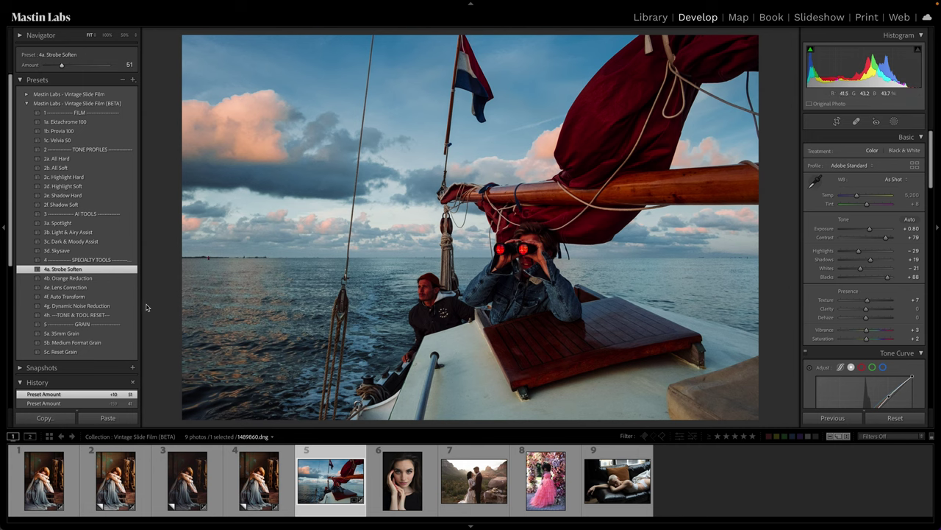
key(backslash)
key(backslash)
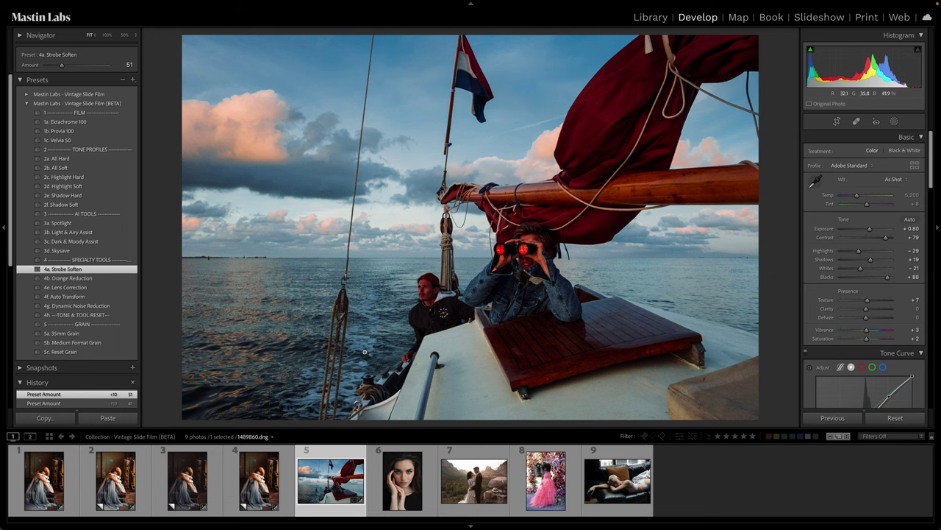
Apply the 1b. Provia 100 preset to the portrait of the woman with red nails, with temperature at 3,832
click(401, 480)
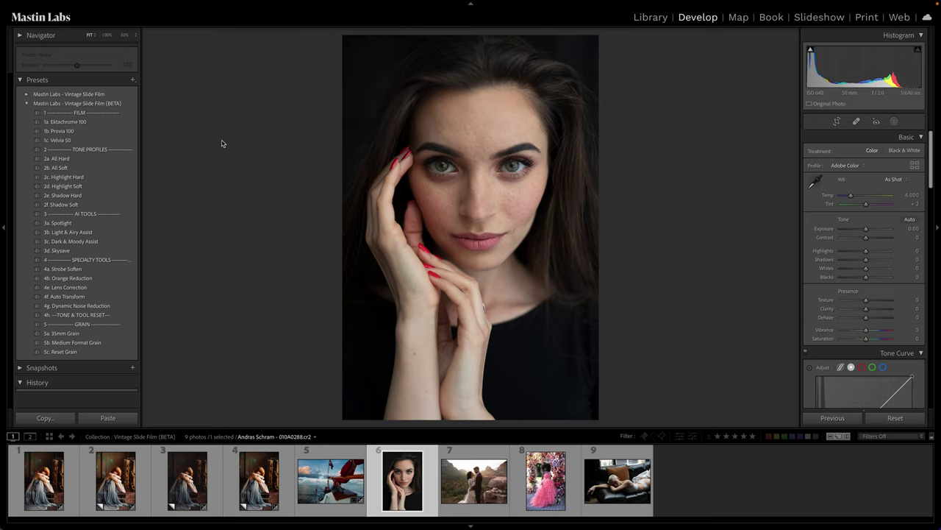
click(129, 133)
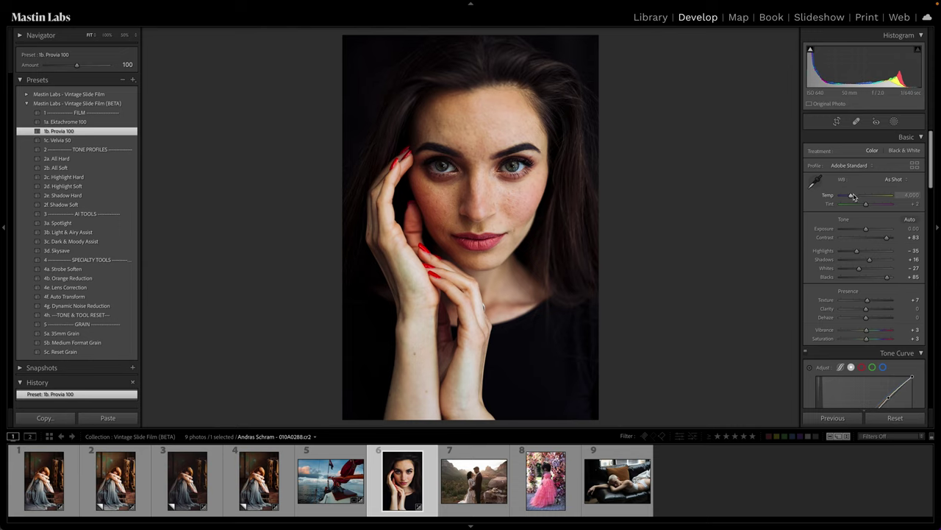
drag(853, 197, 851, 197)
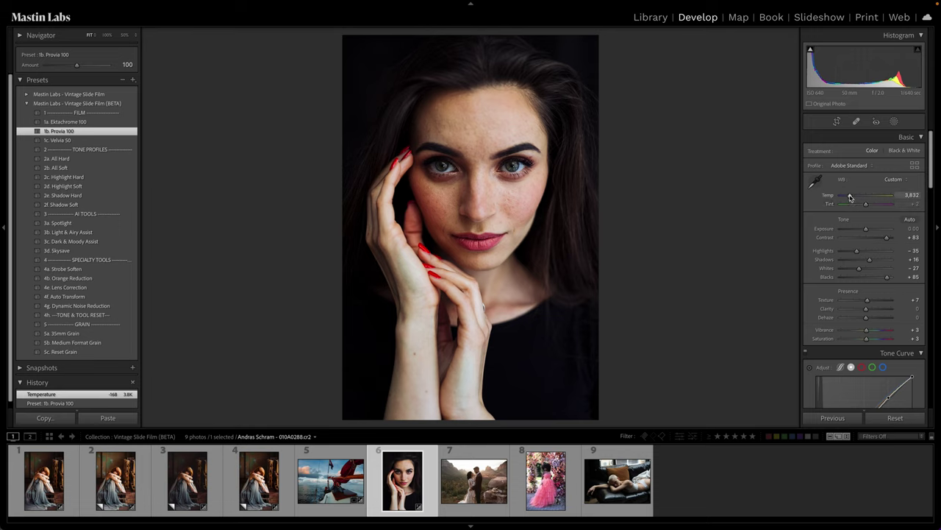
Inspect the portrait's eyes up close, and apply the 2f. Shadow Soft tone profile at an amount of 109
click(514, 162)
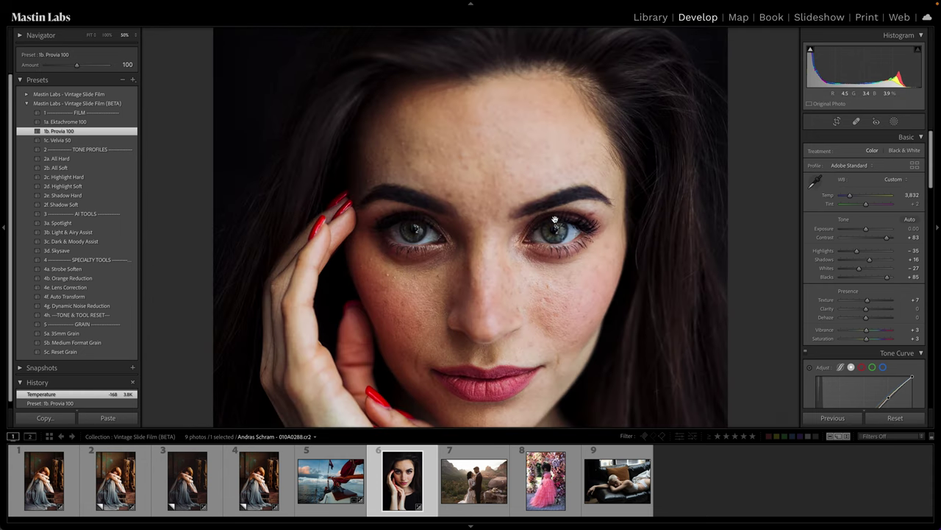
click(553, 219)
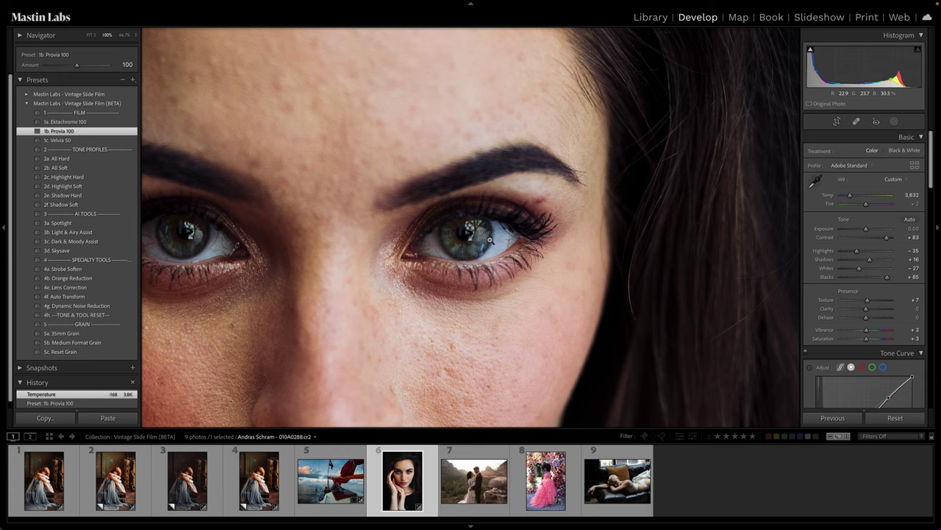
click(490, 239)
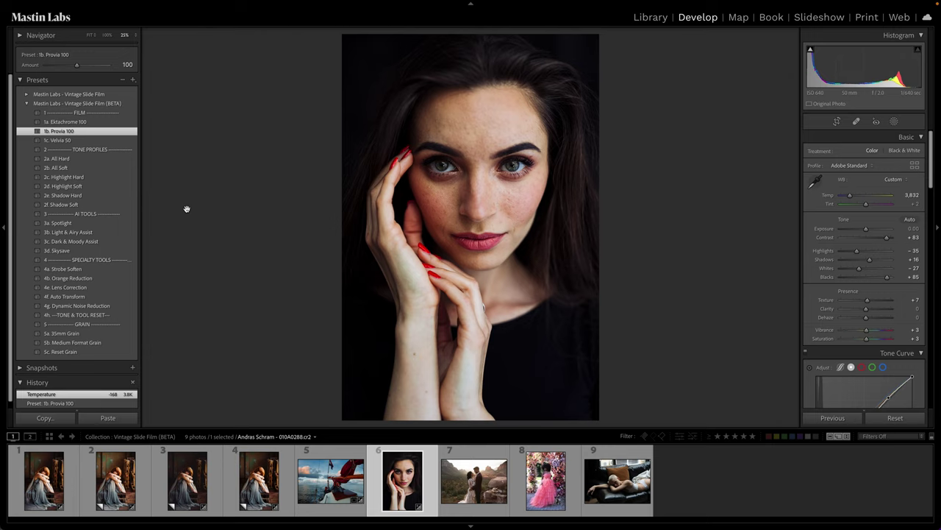
click(126, 208)
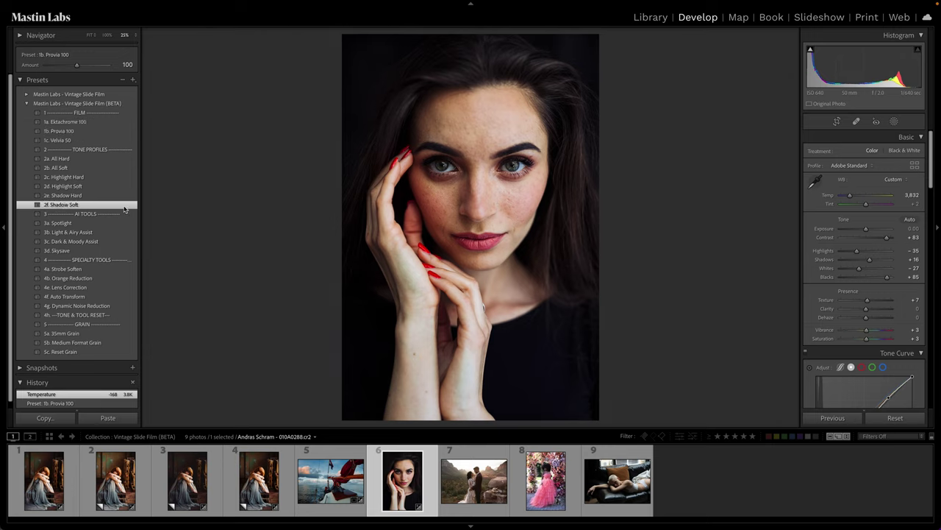
mouse_move(86, 65)
mouse_down()
mouse_move(99, 65)
mouse_move(75, 71)
mouse_move(98, 72)
mouse_move(81, 73)
mouse_up()
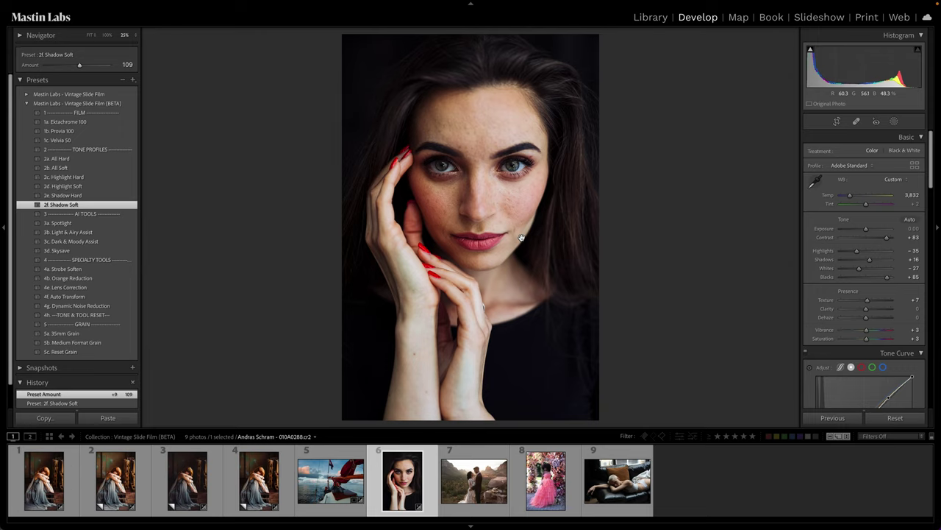
Apply the 3c. Dark & Moody Assist preset at an amount of 42 and the 5a. 35mm Grain preset to the portrait
click(120, 242)
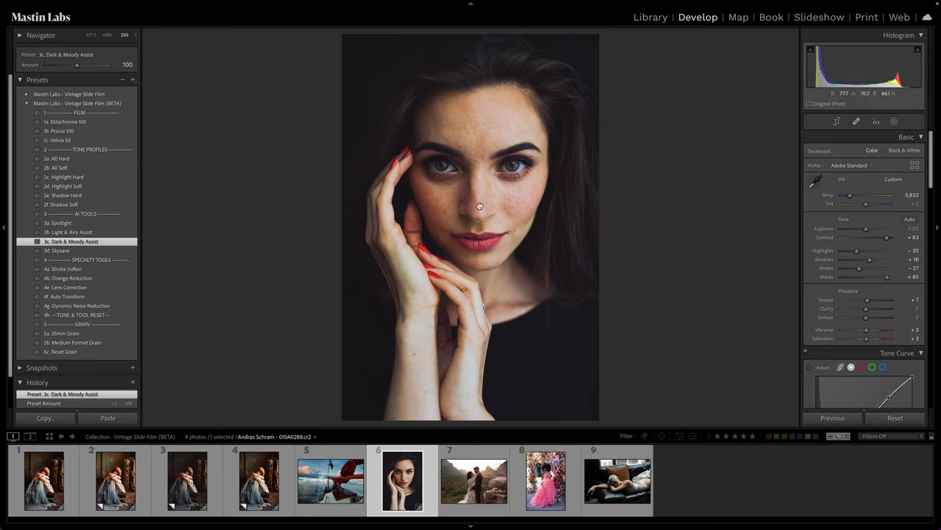
drag(866, 229, 863, 229)
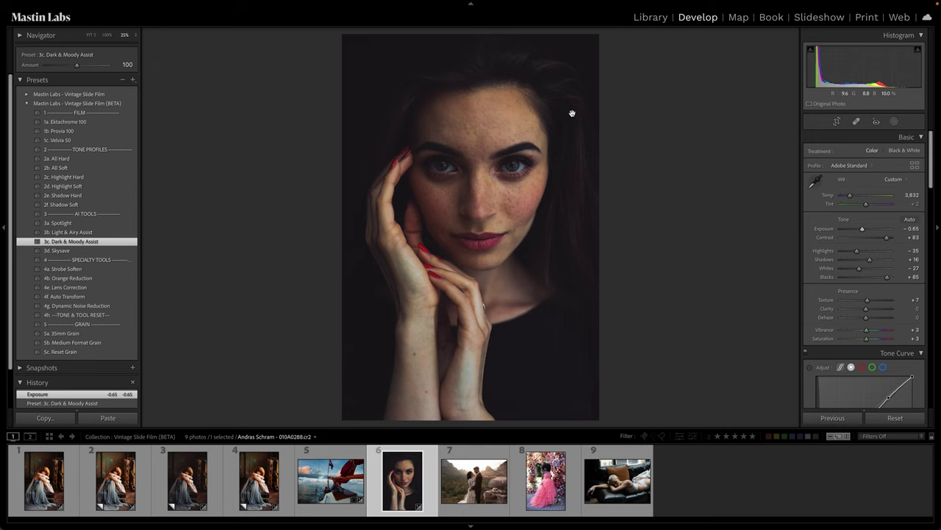
key(ctrl+z)
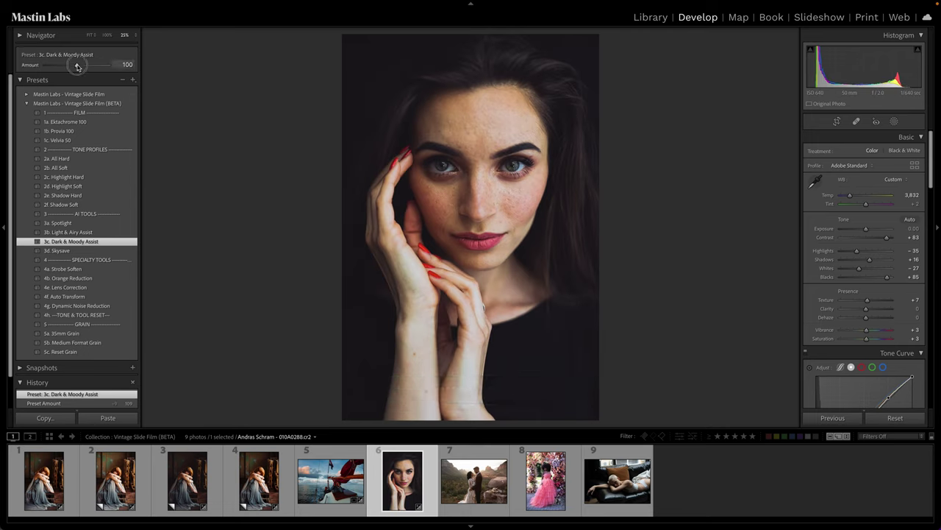
mouse_move(77, 66)
mouse_down()
mouse_move(46, 67)
mouse_move(60, 74)
mouse_up()
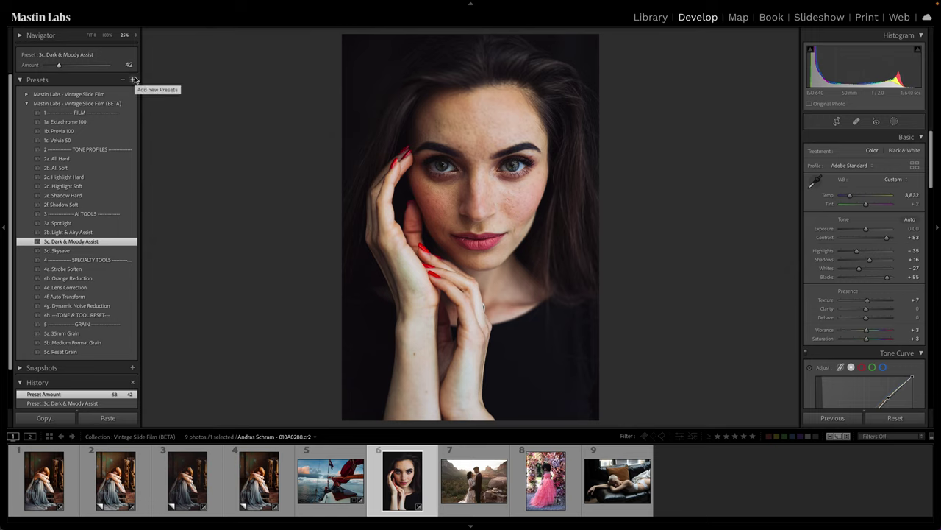
click(130, 335)
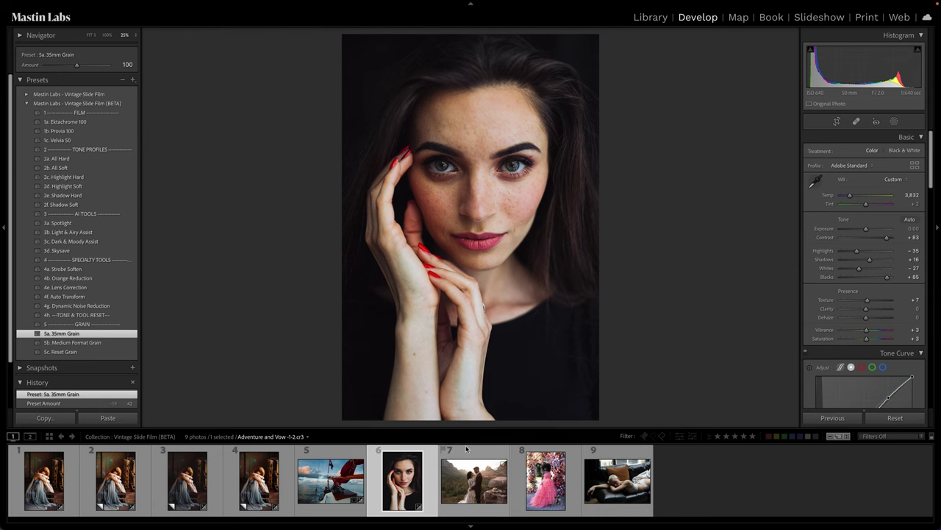
Apply the 1c. Velvia 50 preset to the wedding couple photo, with exposure at 0.00 and temperature at 5,845
click(475, 472)
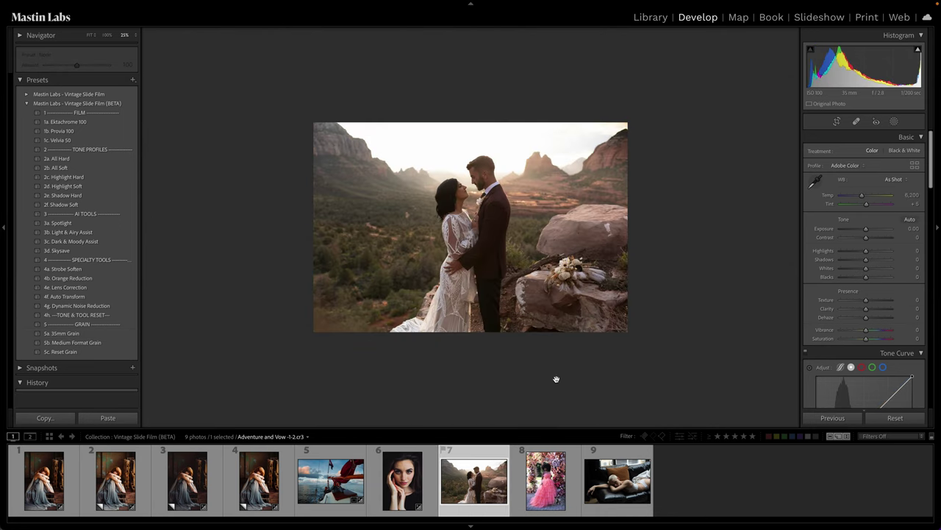
click(542, 346)
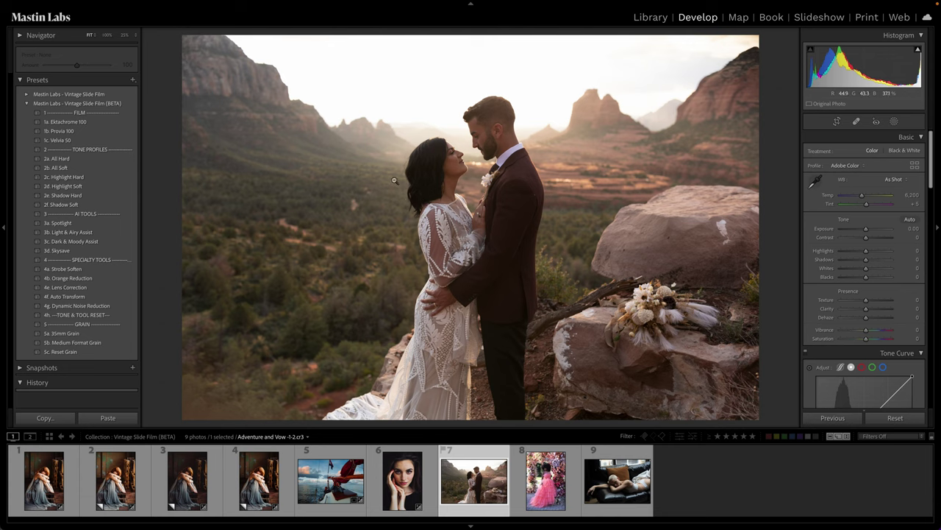
click(122, 144)
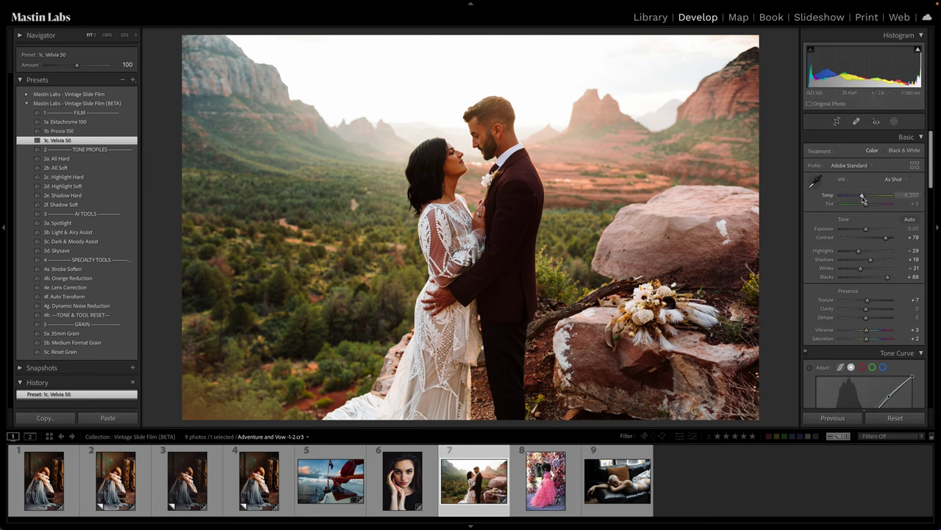
drag(863, 195, 863, 196)
drag(867, 232, 867, 231)
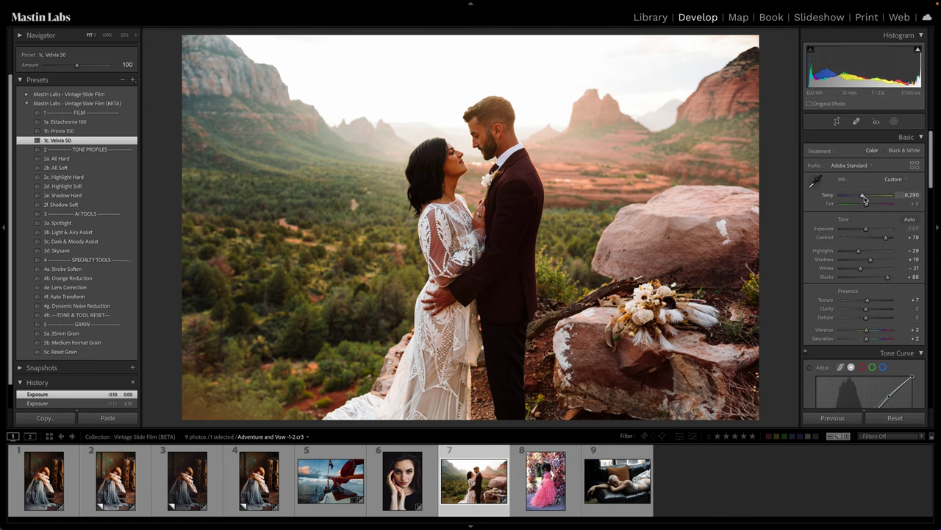
drag(863, 197, 862, 199)
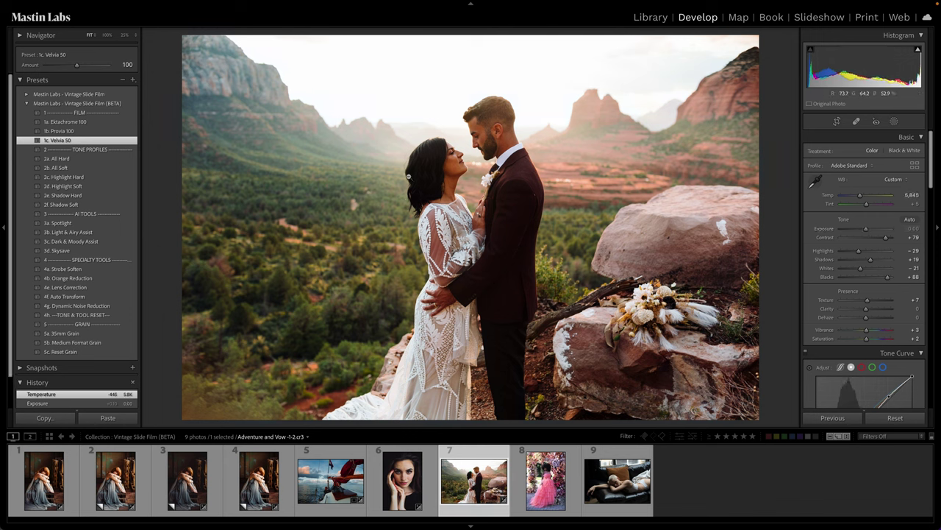
Apply the 2b. All Soft tone profile and the 3a. Spotlight preset at an amount of 47 to the wedding couple photo
click(79, 169)
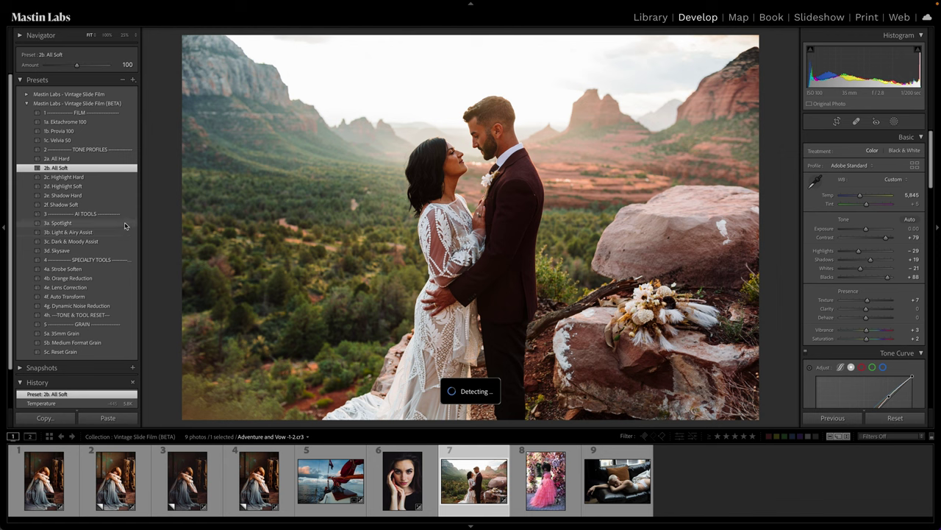
click(125, 224)
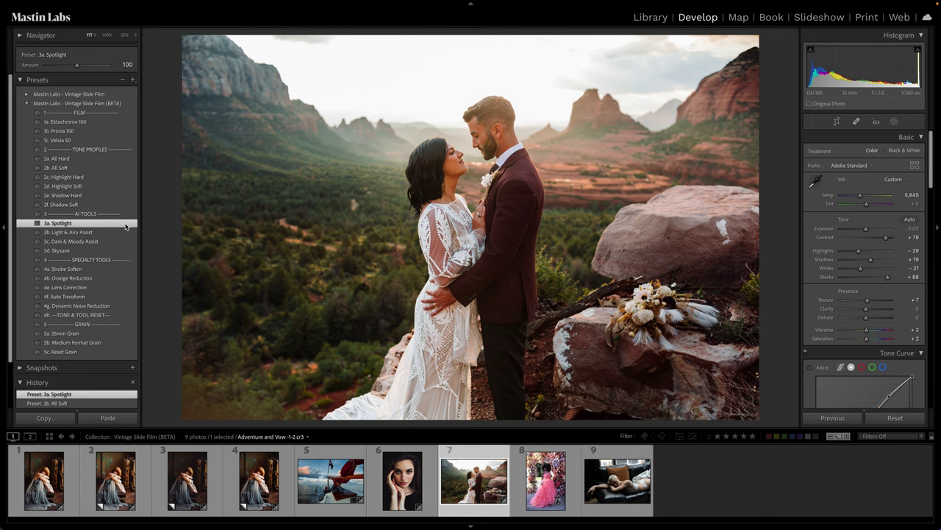
mouse_move(77, 65)
mouse_down()
mouse_move(27, 66)
mouse_move(59, 69)
mouse_up()
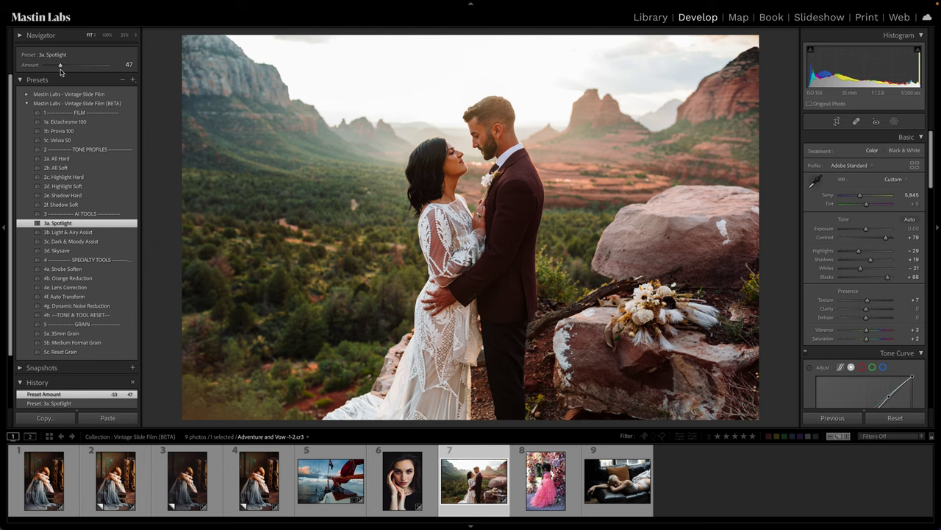
Try the 3a. Spotlight preset at an amount of 200 with exposure at -0.75, and undo back to a Spotlight amount of 59
drag(60, 70, 153, 59)
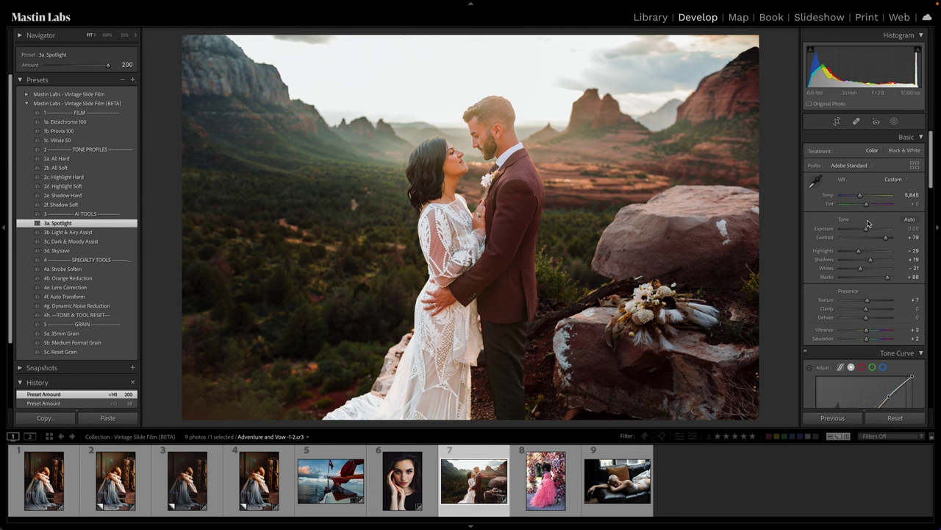
drag(867, 229, 861, 230)
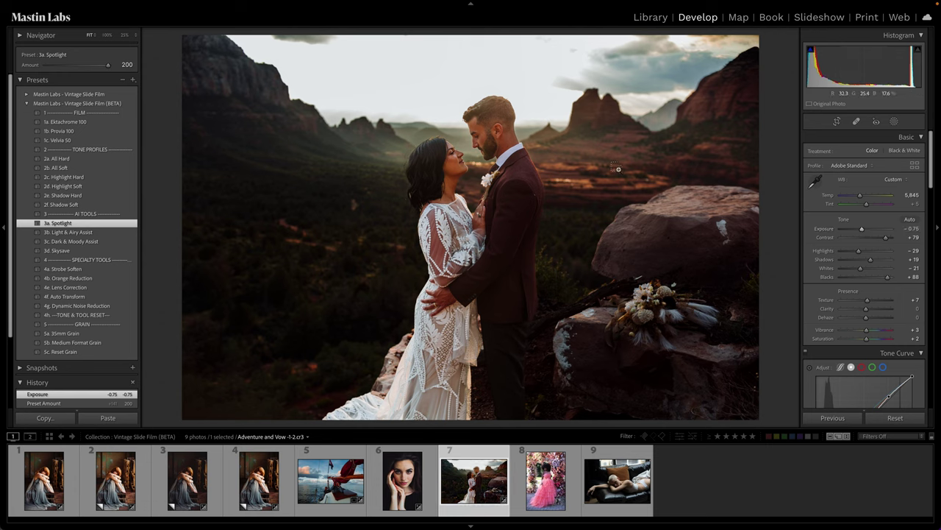
key(ctrl+z)
key(ctrl+z)
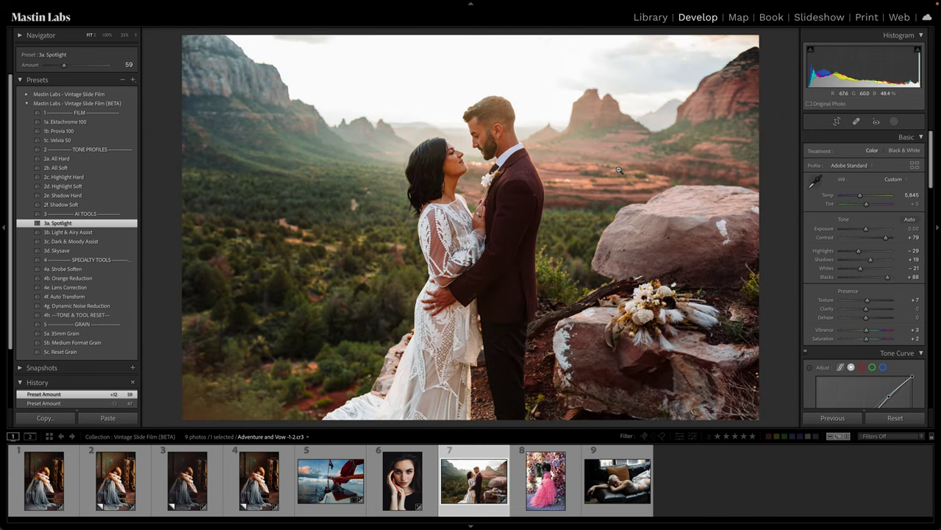
Create a virtual copy of the wedding couple photo and apply the 3b. Light & Airy Assist preset at an amount of 72 with exposure at +0.55
right_click(500, 471)
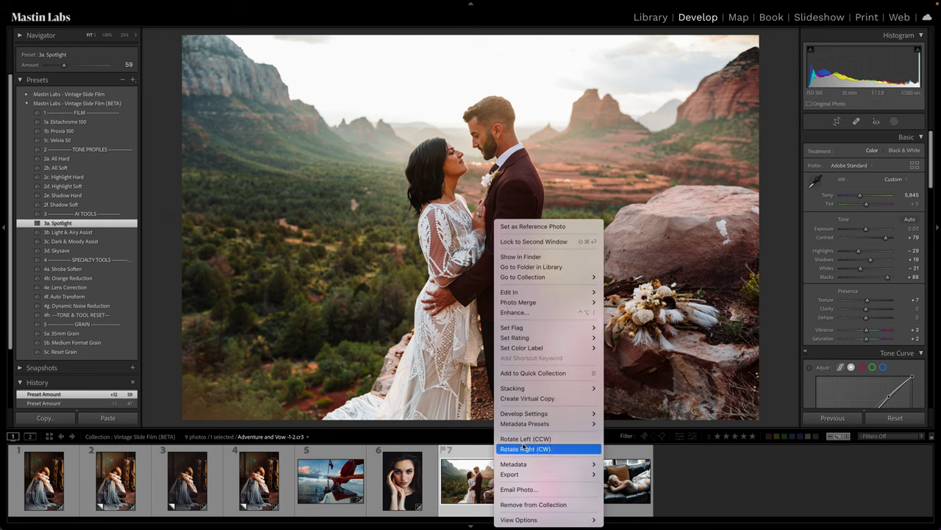
click(549, 399)
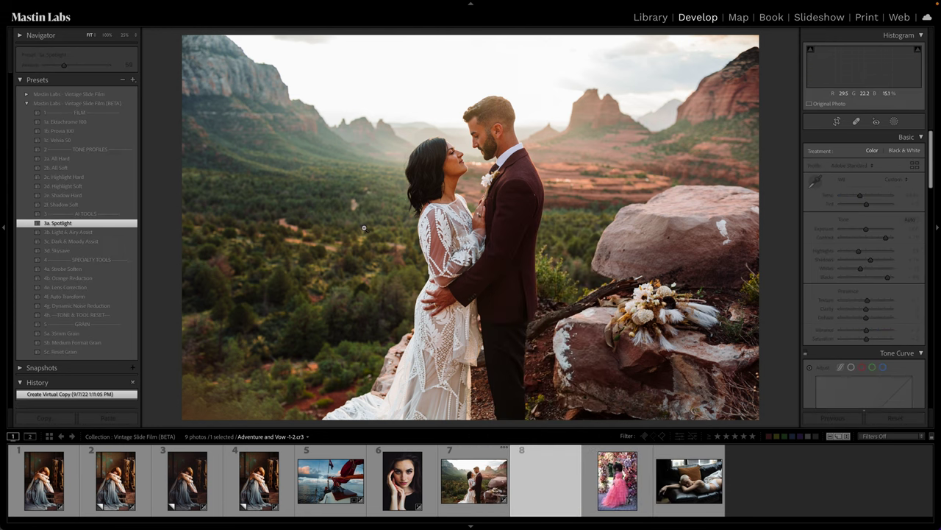
click(126, 234)
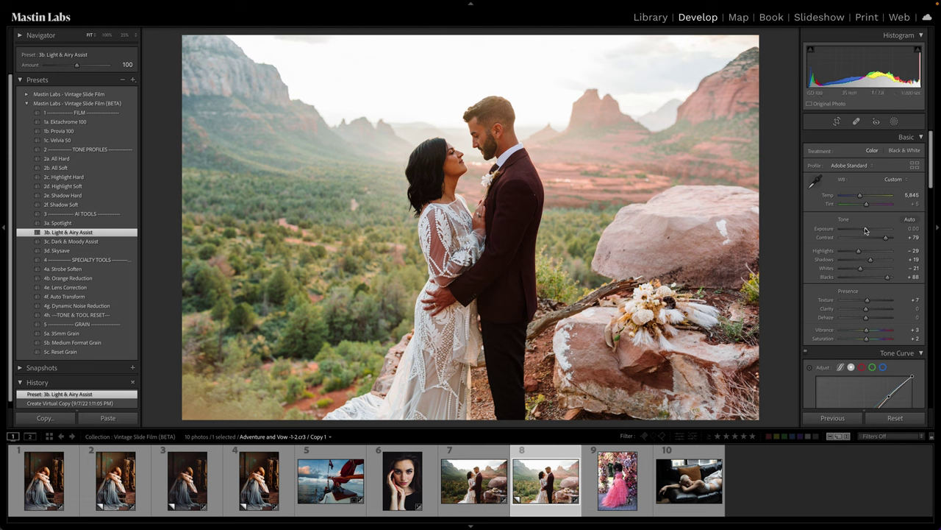
drag(866, 229, 868, 231)
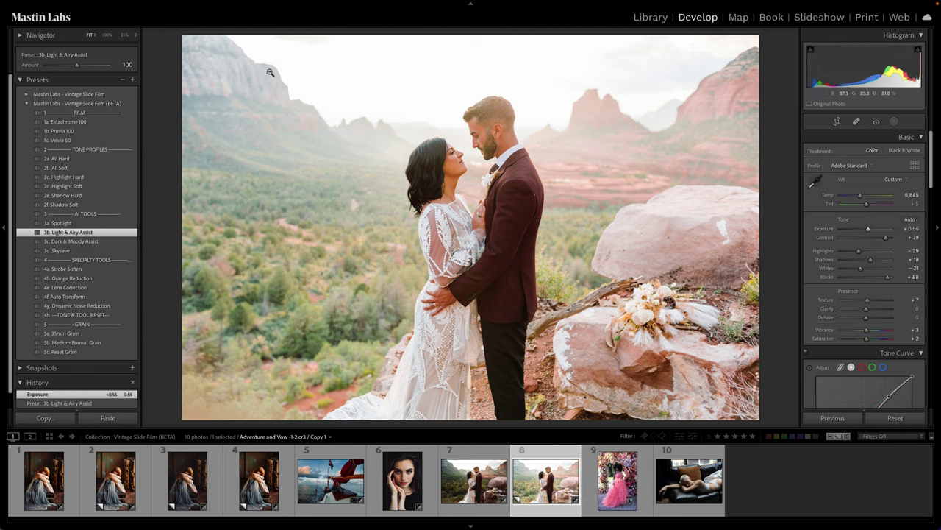
mouse_move(77, 67)
mouse_down()
mouse_move(34, 73)
mouse_move(68, 66)
mouse_up()
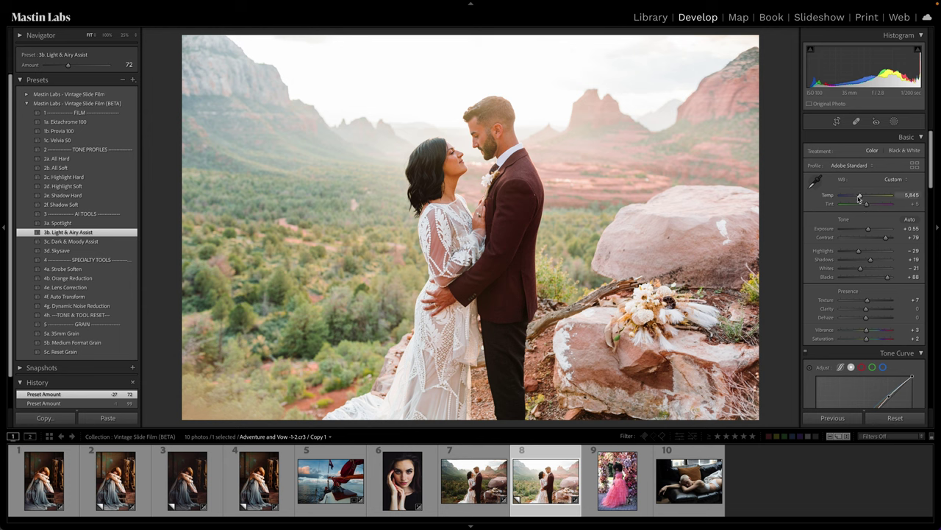
drag(859, 197, 859, 198)
Apply the 1c. Velvia 50 preset to the photo of the woman in the pink dress, with exposure at +0.25
click(644, 471)
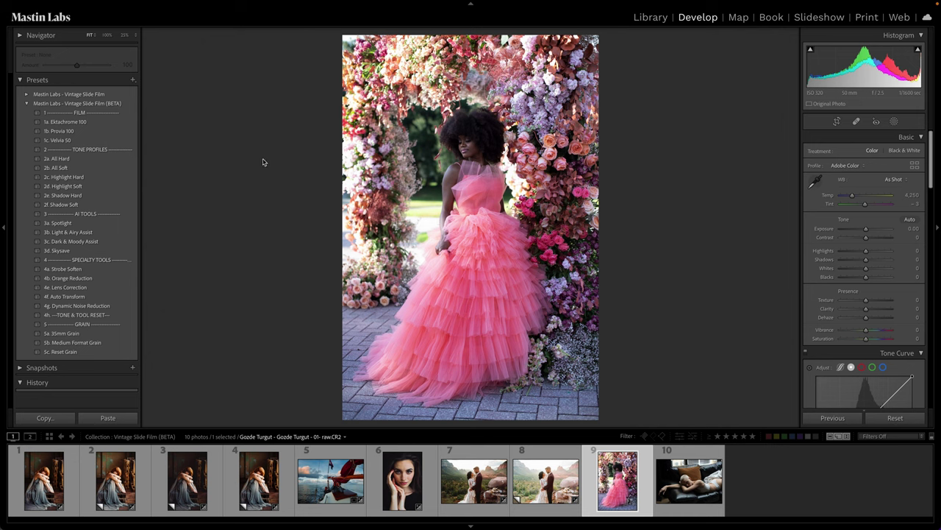
click(129, 143)
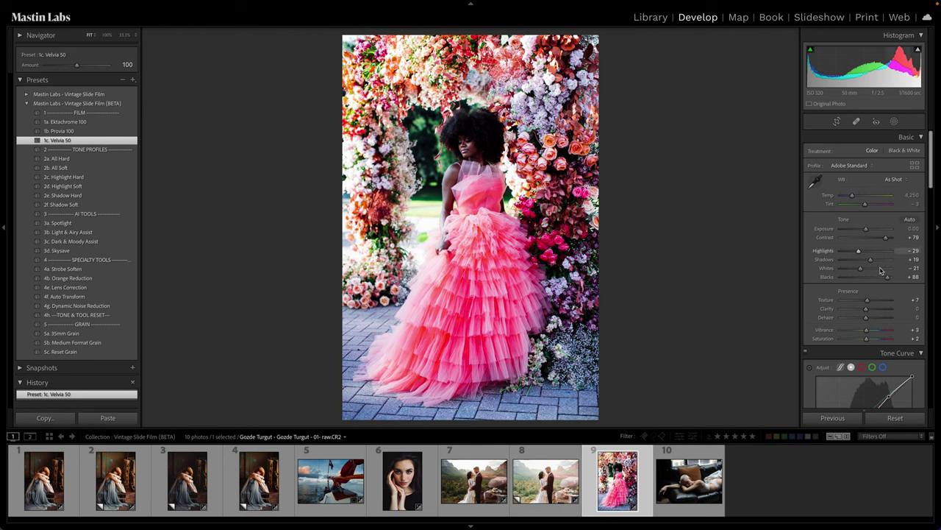
drag(866, 231, 868, 232)
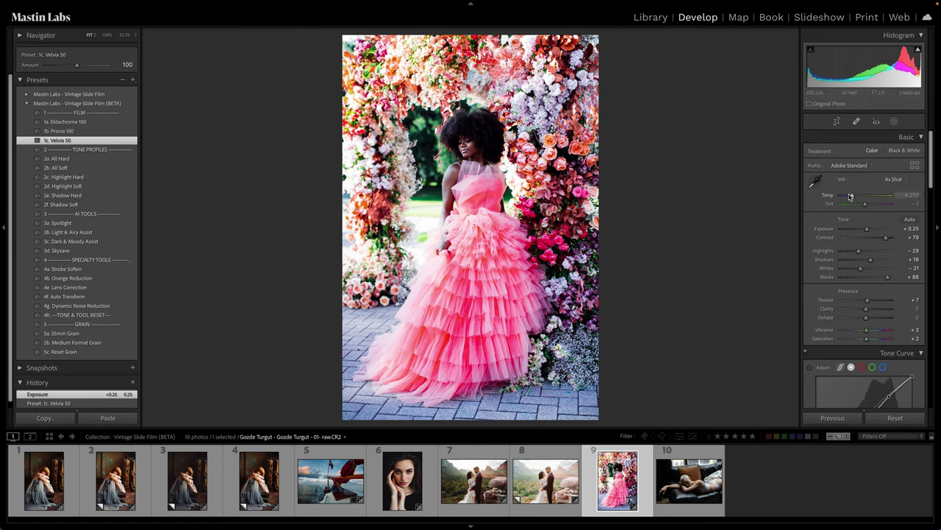
drag(850, 195, 855, 200)
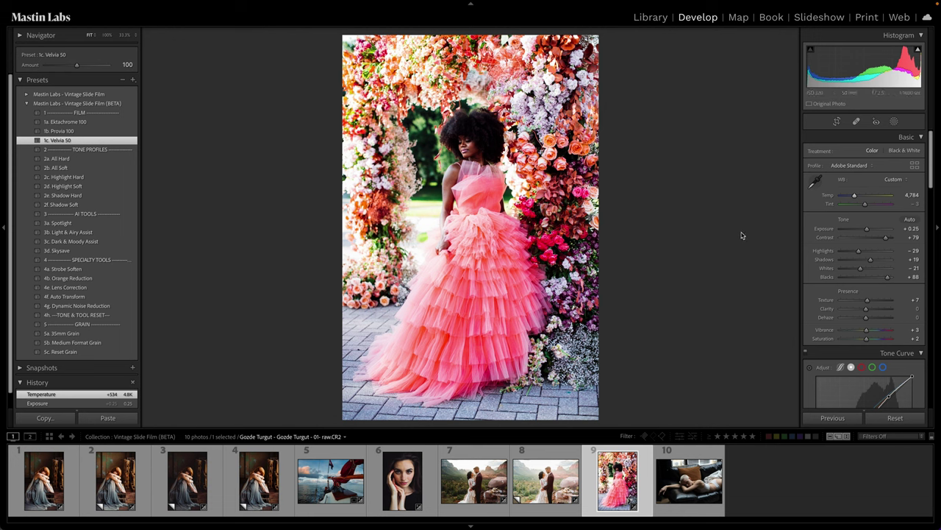
key(ctrl+z)
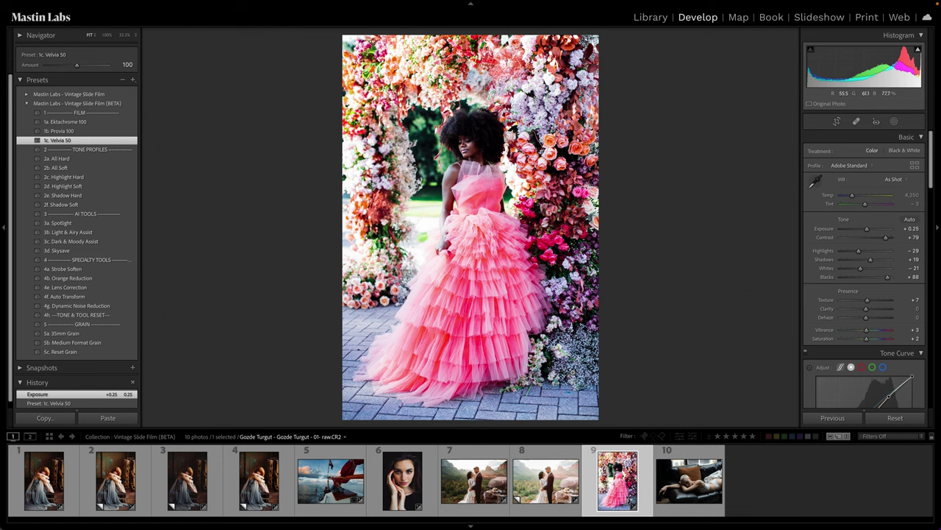
key(w)
click(528, 401)
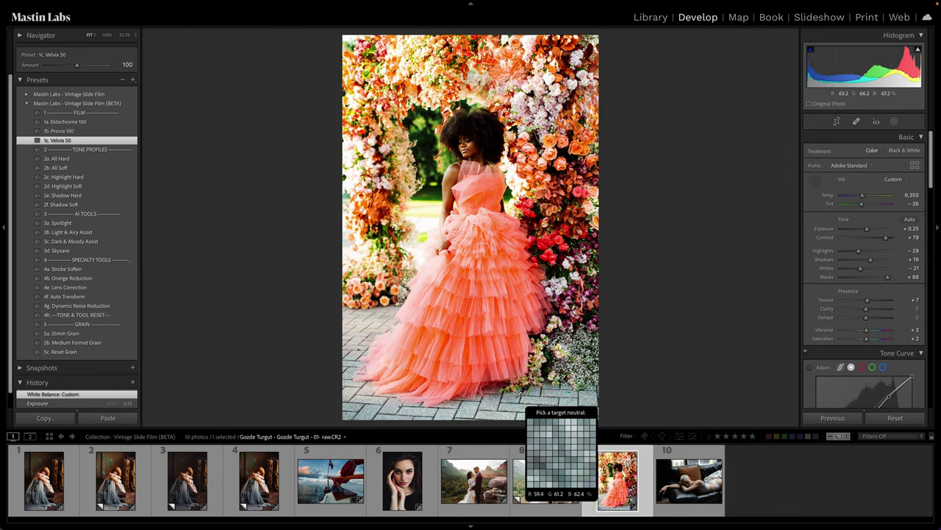
key(ctrl+z)
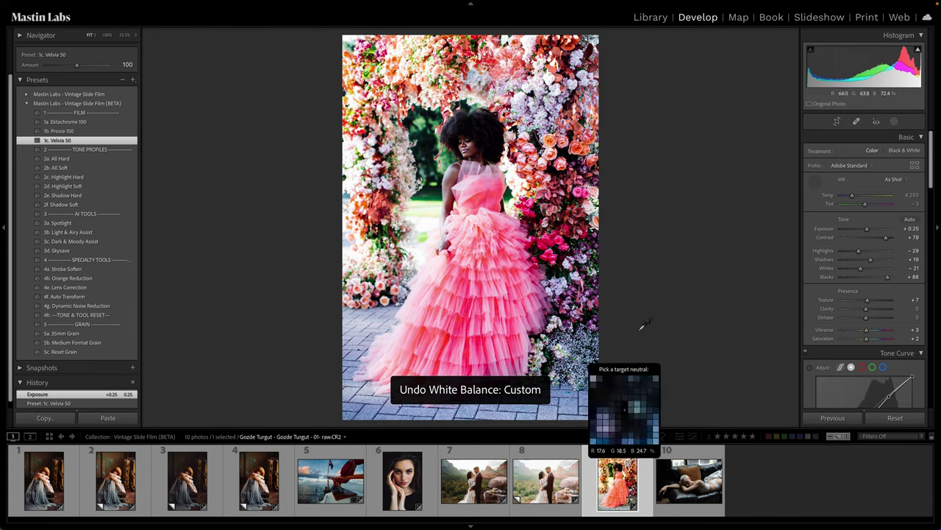
Set the white balance temperature of the pink dress photo to 5,087
drag(852, 199, 857, 197)
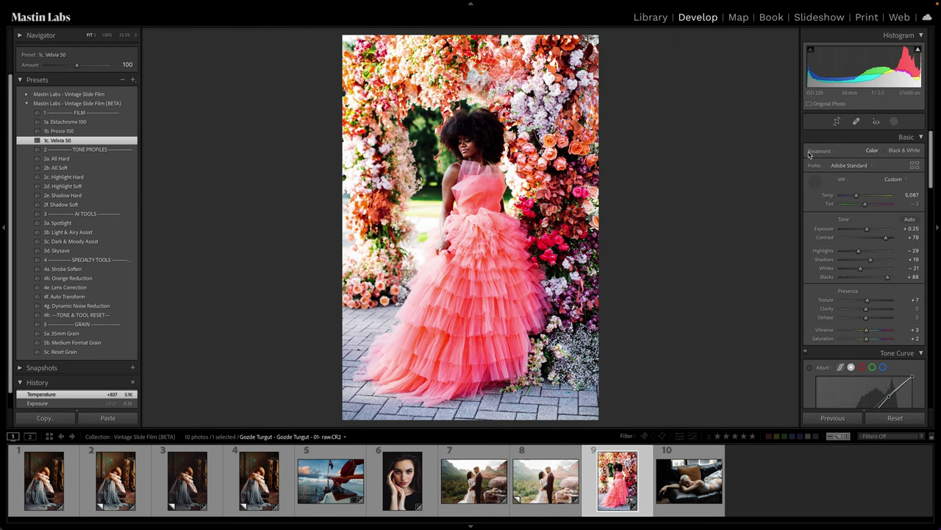
key(Escape)
Apply the 2b. All Soft tone profile at an amount of 200 and the 3b. Light & Airy Assist preset to the pink dress photo
click(119, 168)
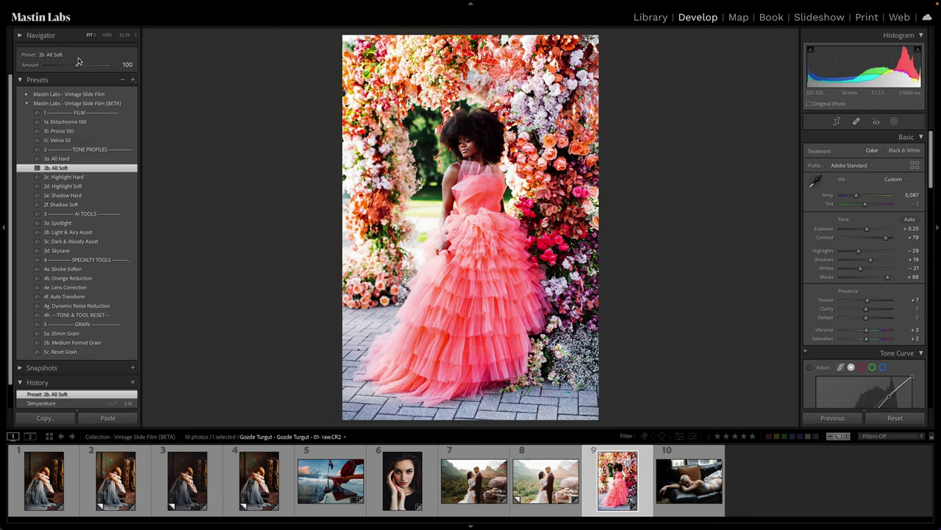
drag(78, 65, 108, 65)
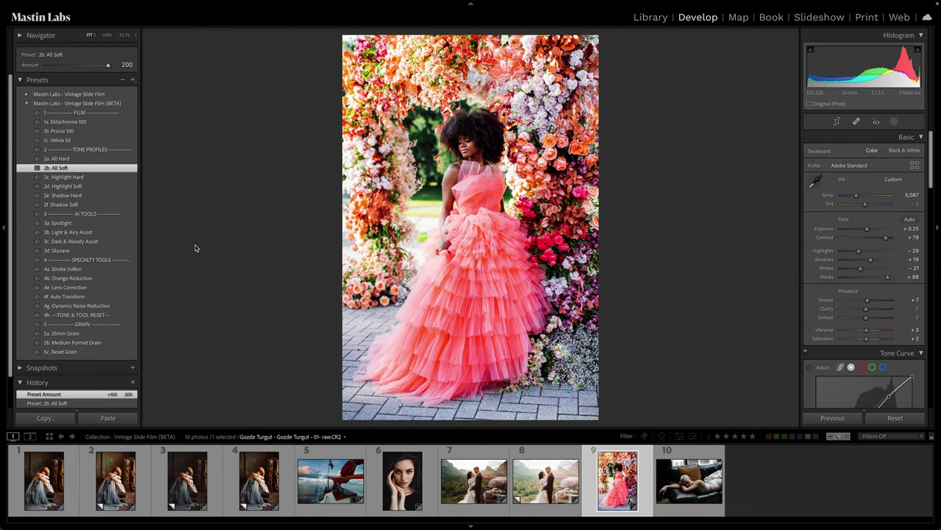
click(118, 232)
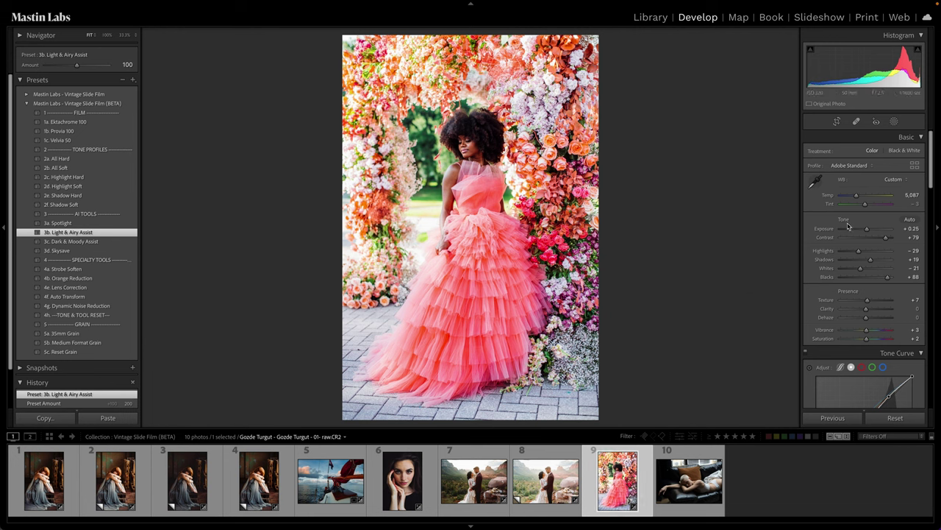
click(118, 225)
mouse_move(81, 65)
mouse_down()
mouse_move(33, 73)
mouse_move(63, 64)
mouse_up()
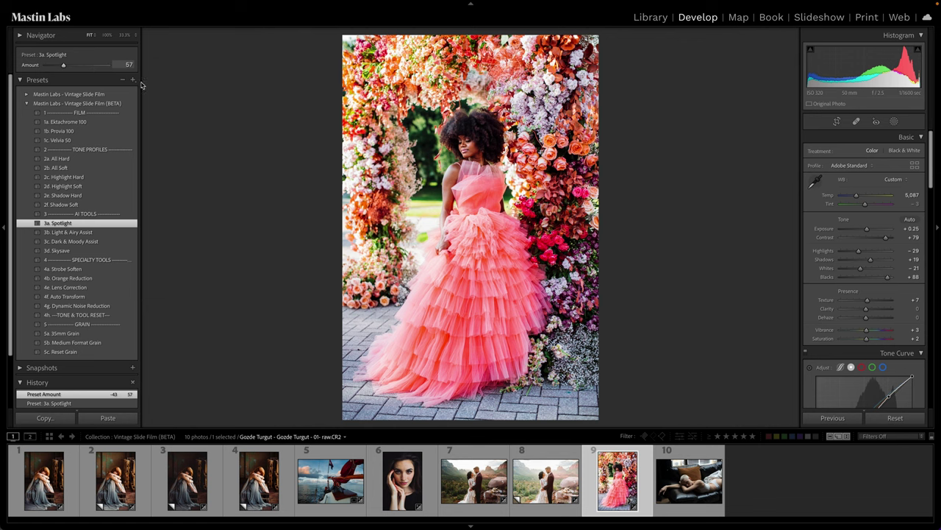
key(ctrl+z)
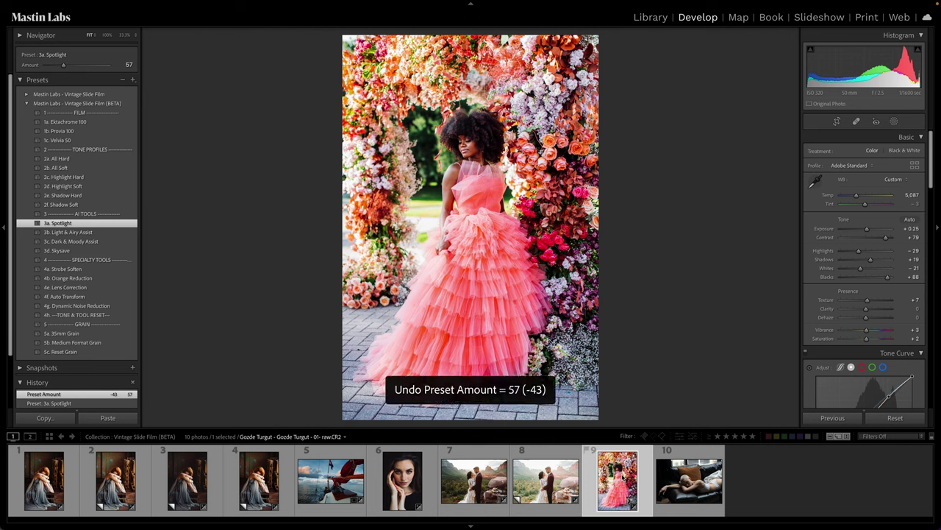
key(ctrl+z)
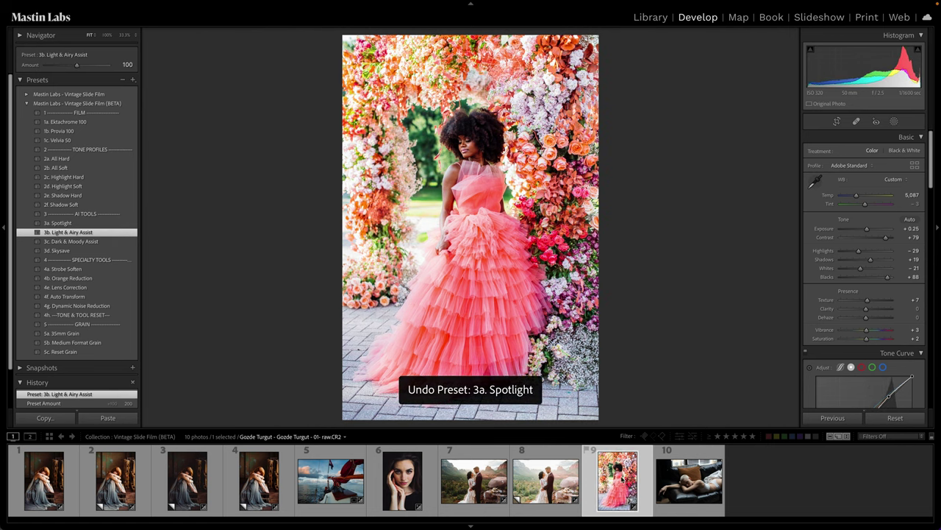
Create a virtual copy of the pink dress photo and apply the 3a. Spotlight preset to it at an amount of 57
right_click(622, 485)
key(Escape)
key(ctrl+apostrophe)
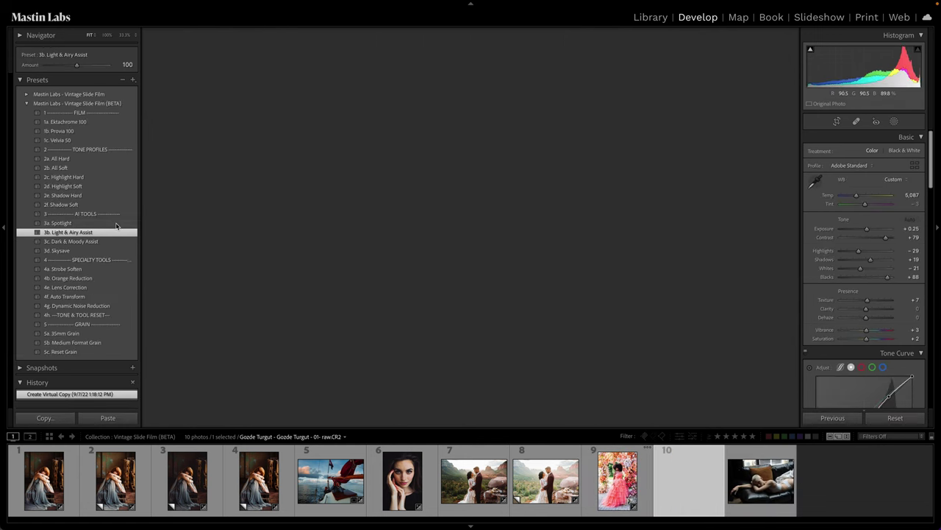
click(117, 224)
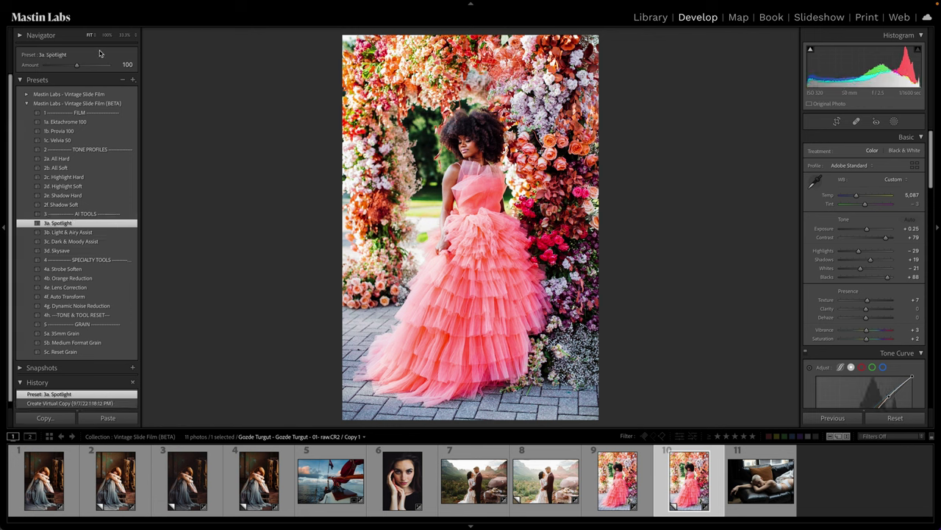
drag(66, 66, 63, 65)
Compare the Light & Airy and Spotlight versions of the pink dress photo side by side, and reopen the Spotlight copy for editing
ctrl+click(640, 483)
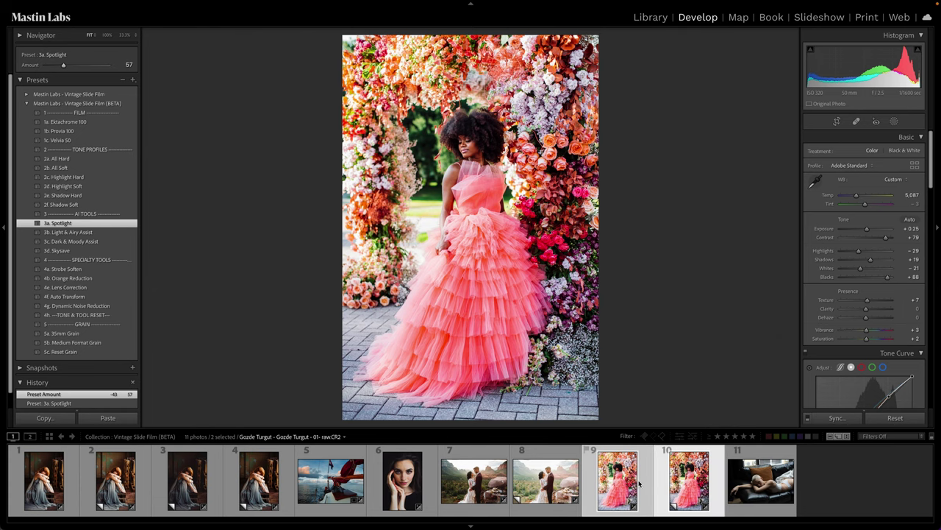
key(n)
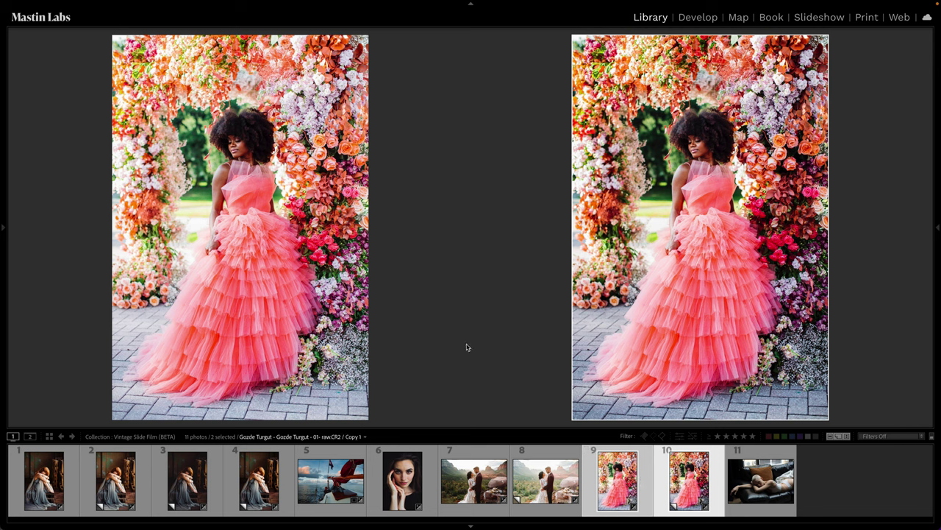
click(662, 487)
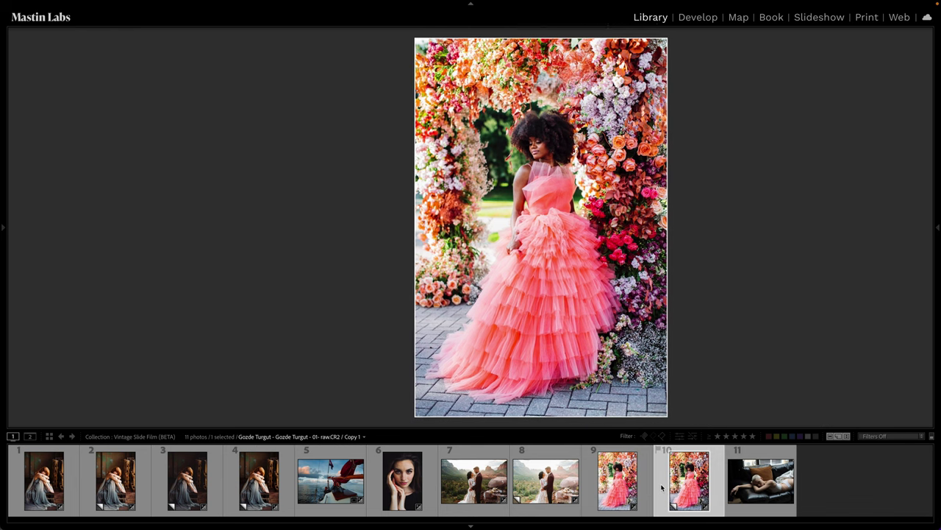
key(d)
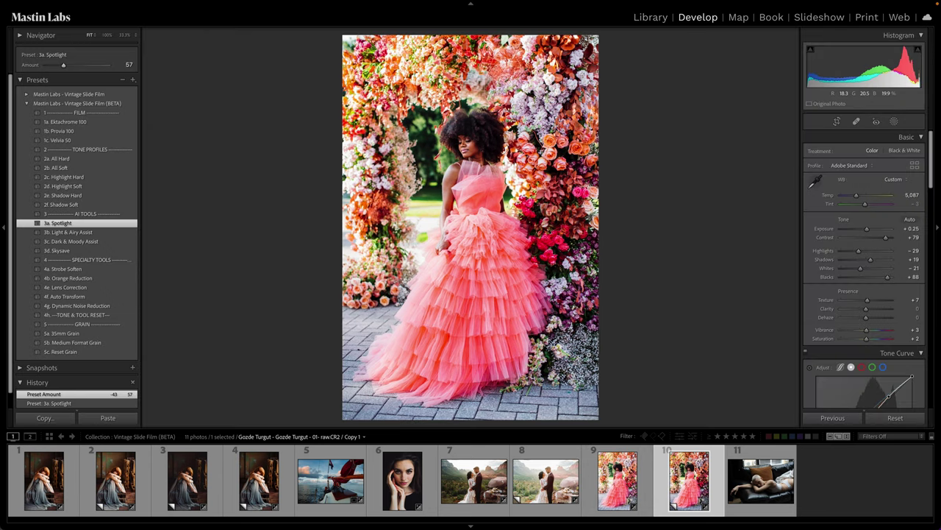
Apply the 3c. Dark & Moody Assist preset at an amount of 121 with exposure at +0.20, plus 5a. 35mm Grain, to the pink dress copy
click(129, 241)
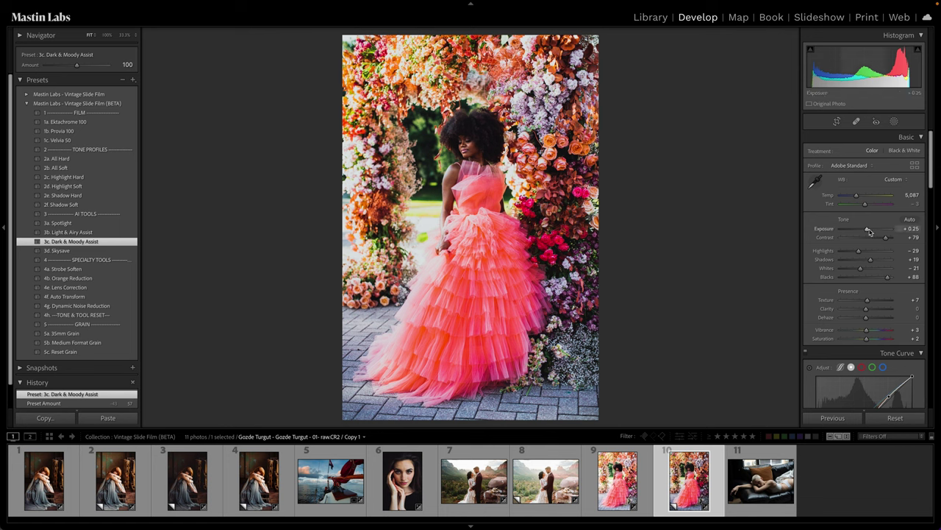
drag(868, 229, 866, 229)
drag(76, 64, 83, 66)
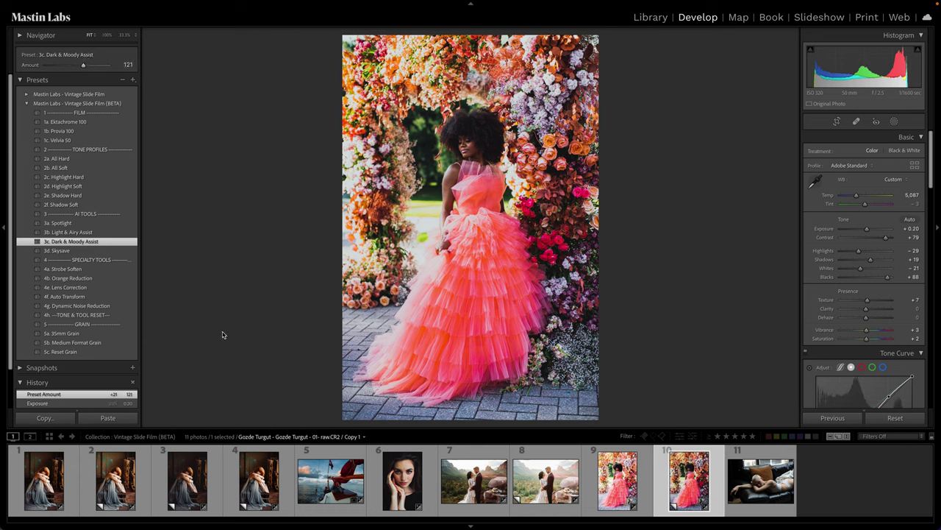
click(128, 336)
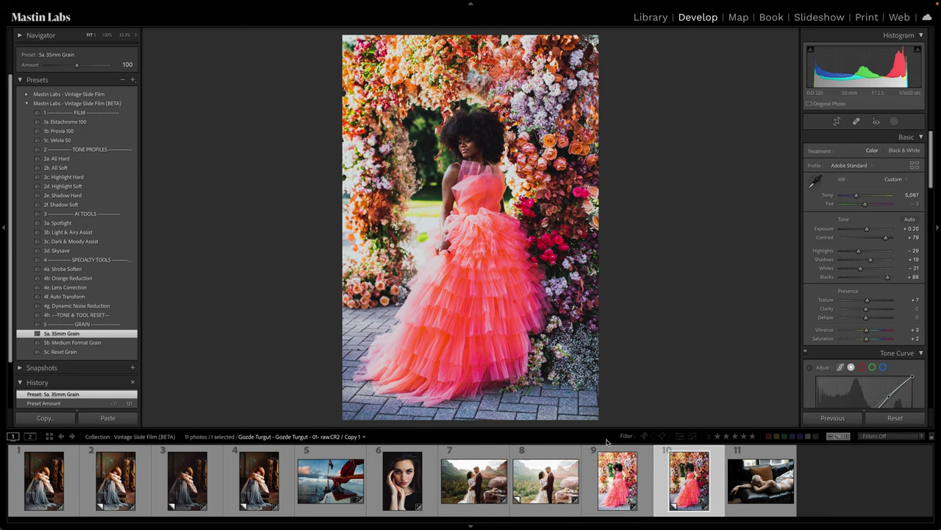
Apply the 1a. Ektachrome 100 preset and the 2a. All Hard tone profile at an amount of 200 to the leather couch portrait
click(744, 473)
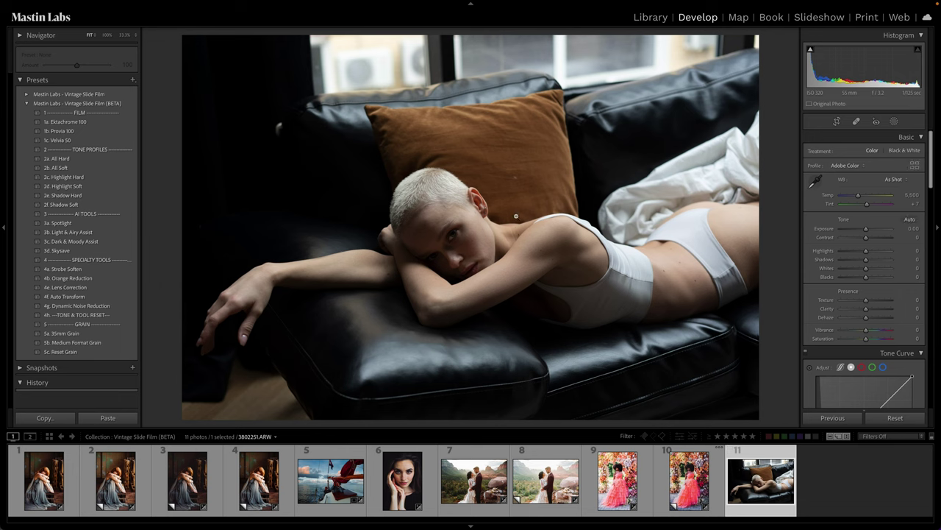
click(80, 122)
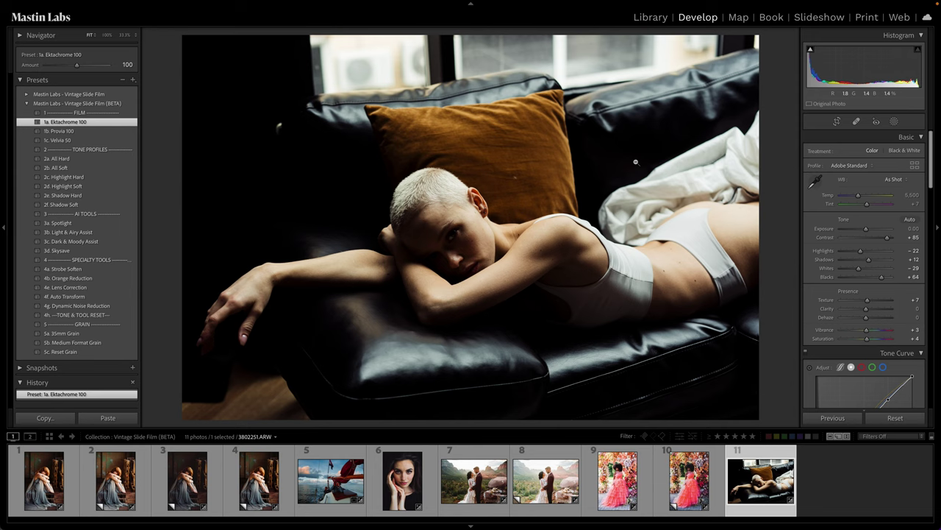
click(112, 158)
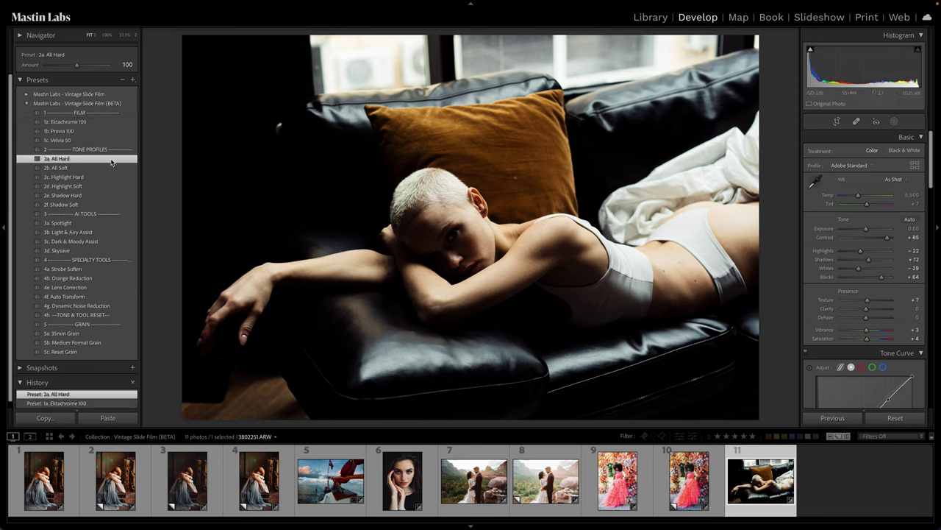
drag(77, 64, 110, 65)
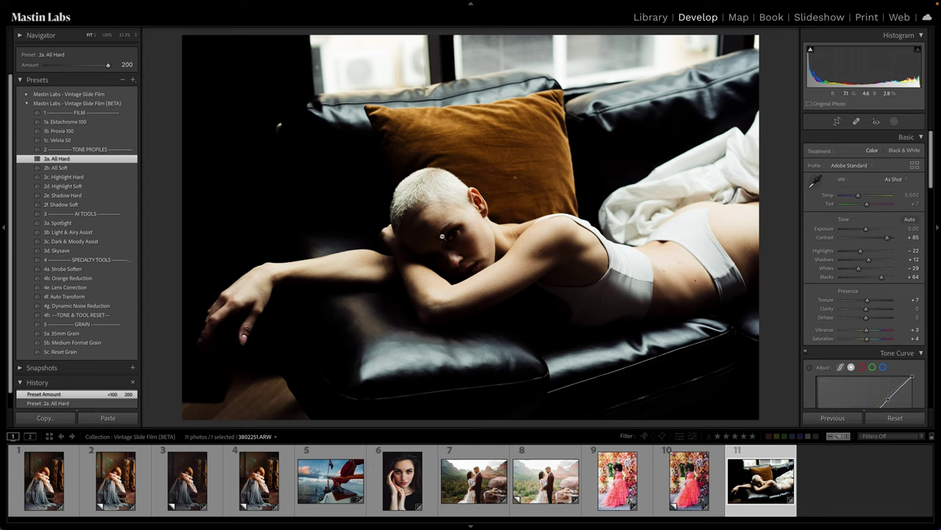
Apply the 3a. Spotlight preset at an amount of 166 to the leather couch portrait and set exposure to -0.50
click(123, 224)
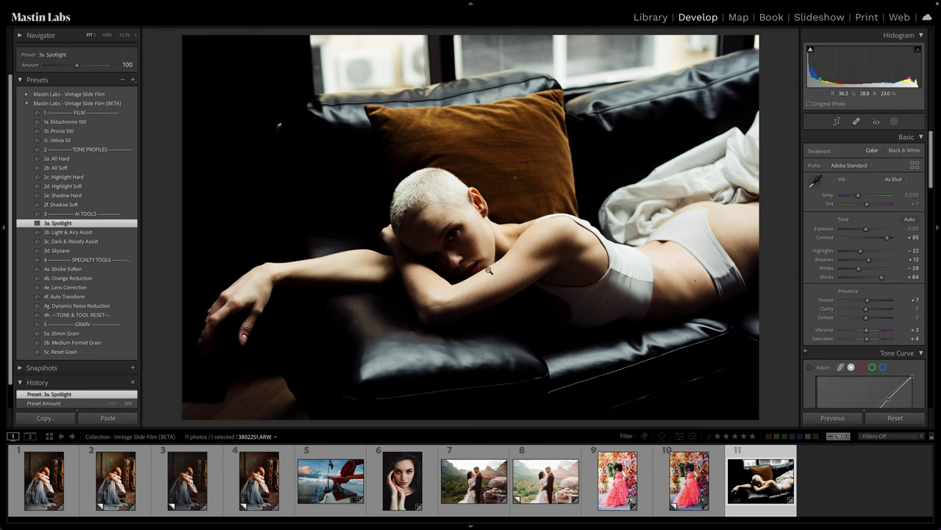
drag(76, 65, 85, 66)
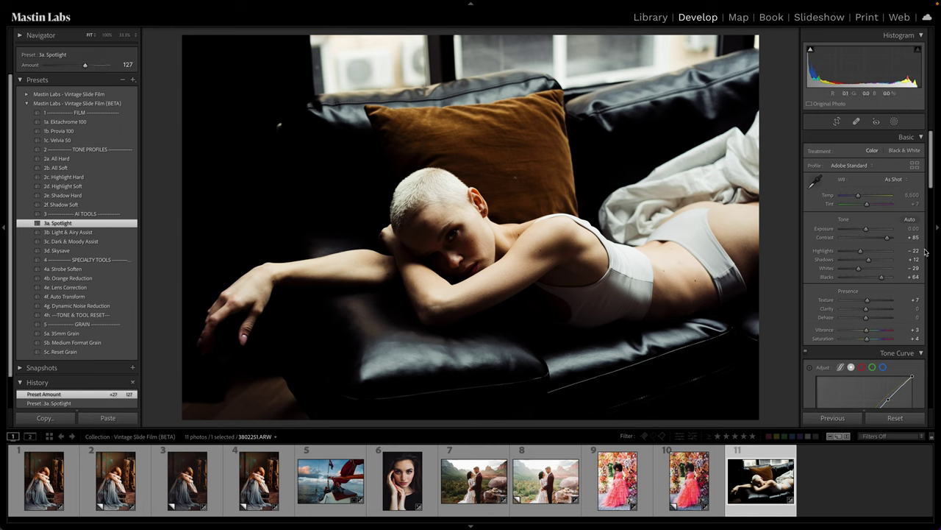
drag(868, 229, 866, 232)
mouse_move(85, 66)
mouse_down()
mouse_move(94, 66)
mouse_move(22, 67)
mouse_move(98, 68)
mouse_move(100, 78)
mouse_up()
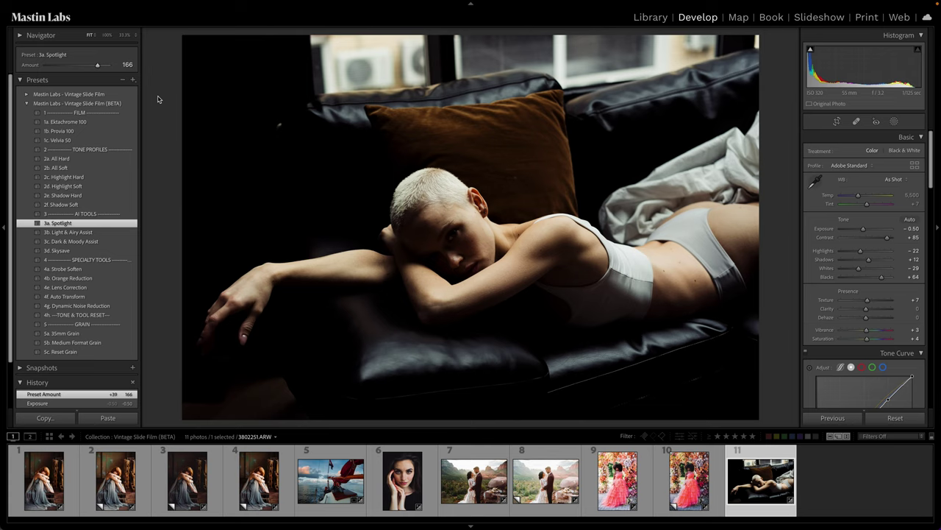
Apply 3c. Dark & Moody Assist at an amount of 69 plus 5a. 35mm Grain to the couch portrait and compare it with the unedited original
click(122, 242)
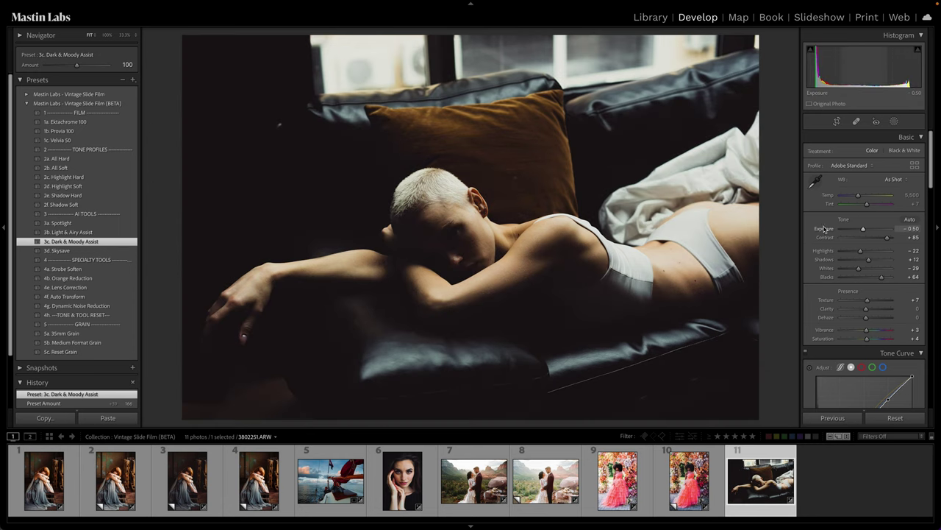
drag(77, 69, 68, 64)
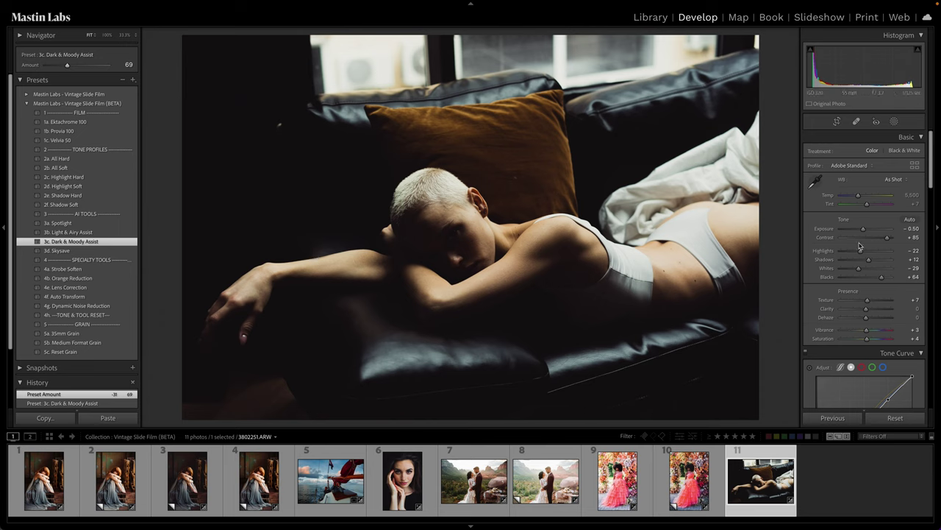
click(108, 335)
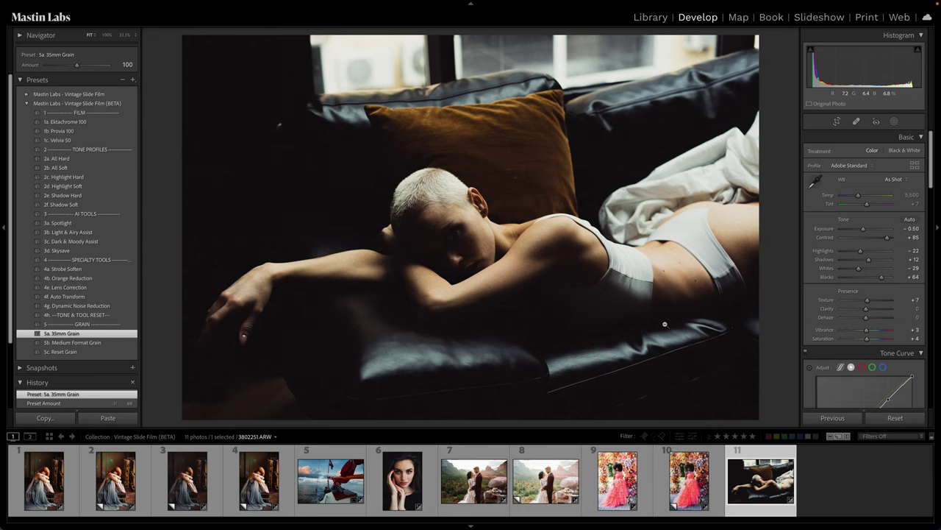
key(backslash)
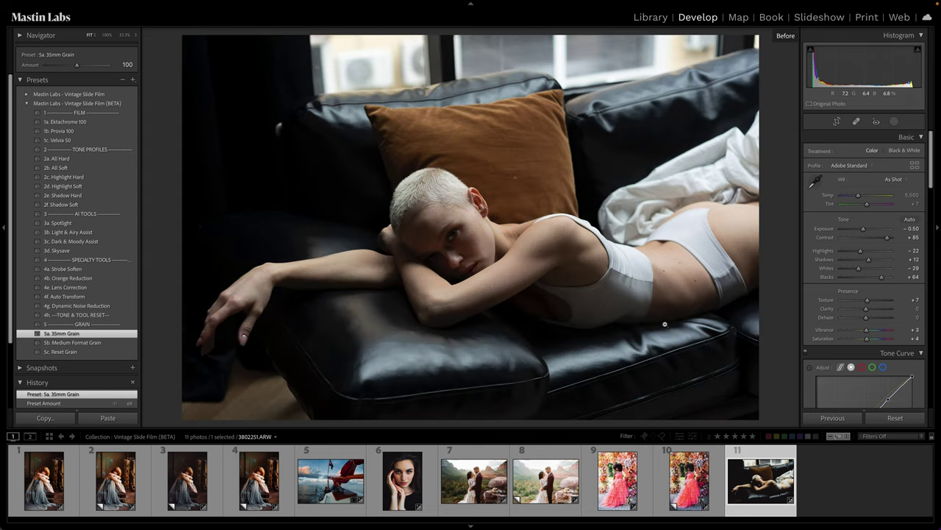
key(backslash)
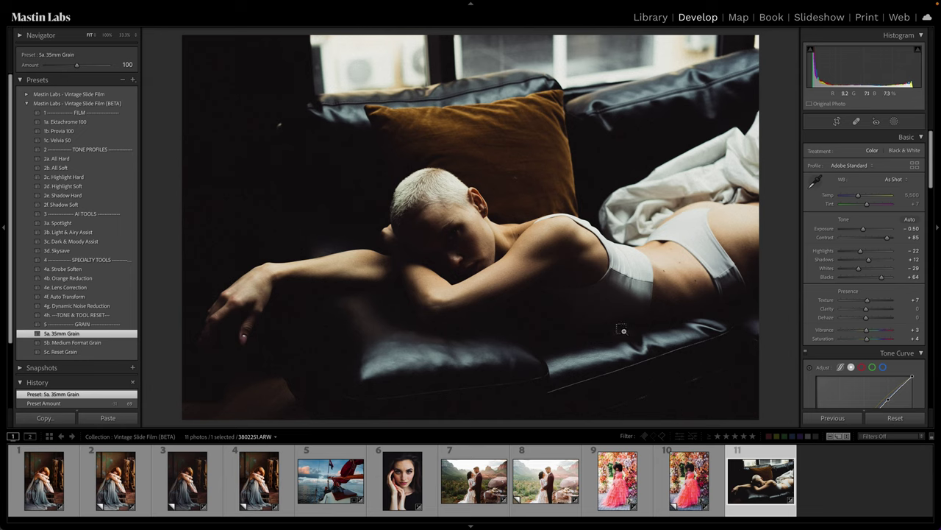
Select the first seated portrait, sailboat, dark-haired portrait, first wedding, first pink dress and couch photos, and show all six together in Survey view
ctrl+click(652, 485)
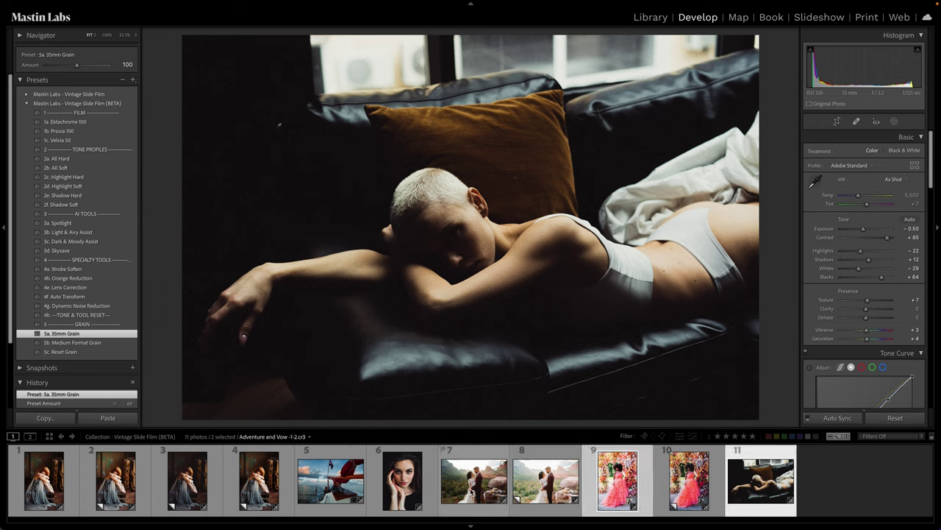
ctrl+click(405, 485)
ctrl+click(326, 489)
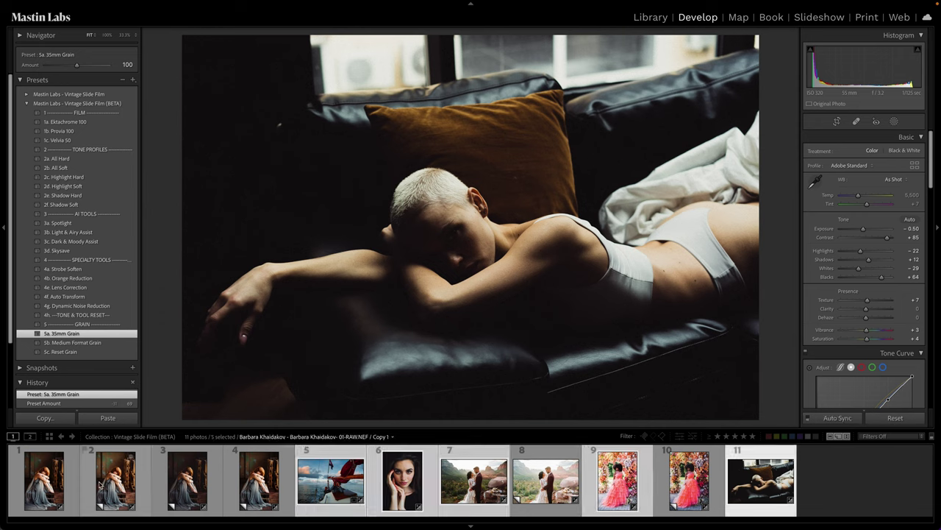
ctrl+click(42, 476)
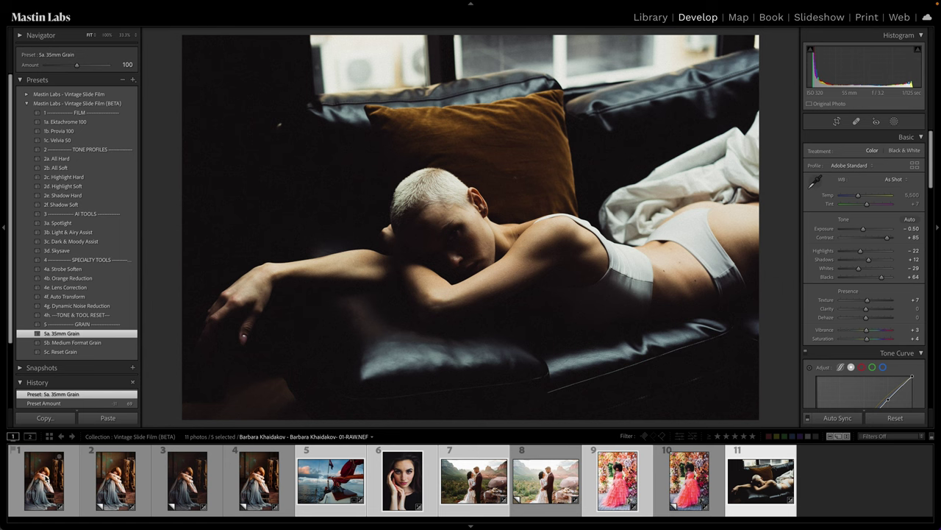
click(96, 479)
ctrl+click(71, 480)
key(n)
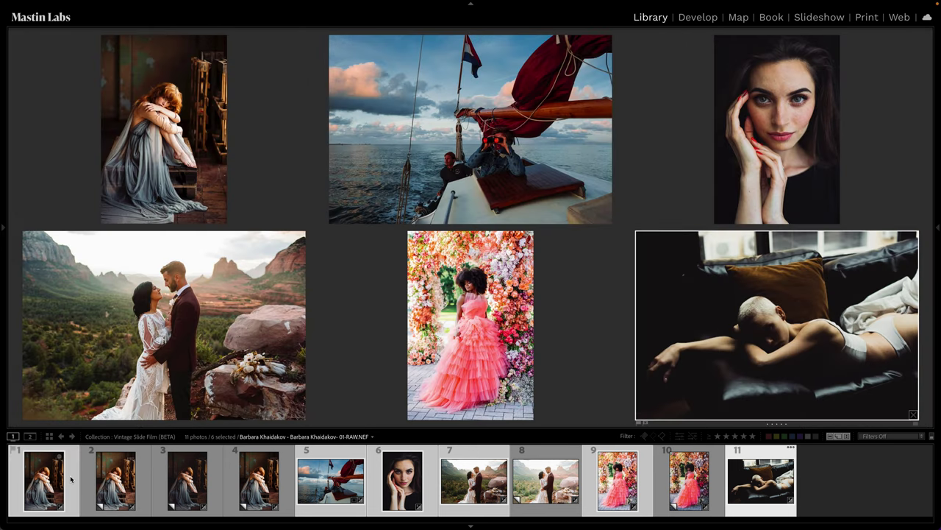